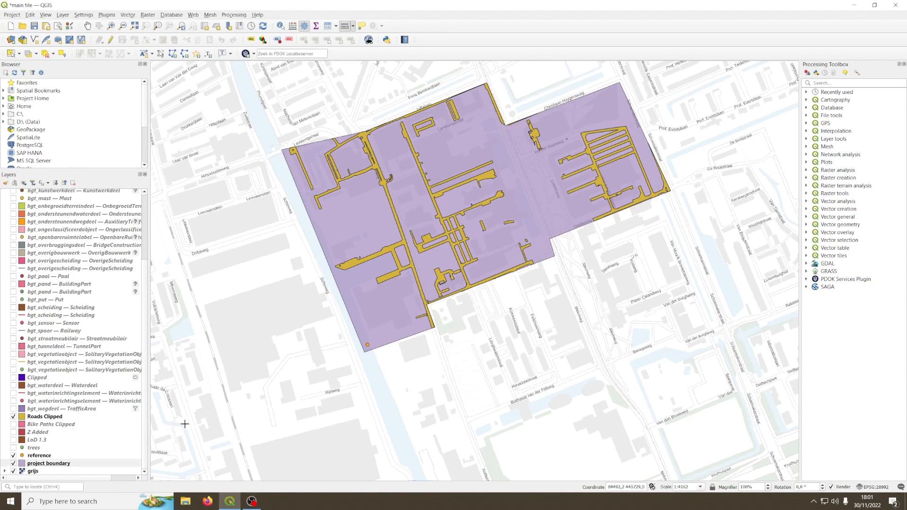
# Measure the width and height of the project boundary area with two consecutive line segments.
pyautogui.click(345, 26)
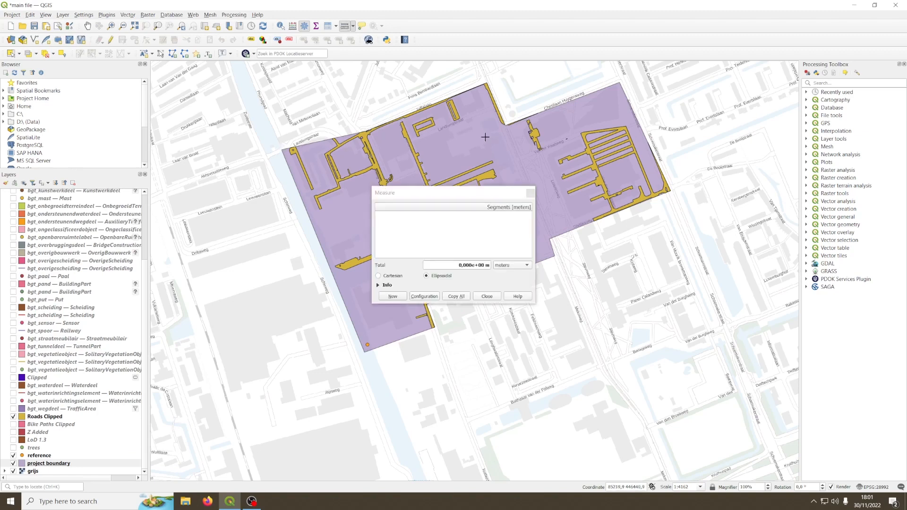
pyautogui.click(279, 143)
pyautogui.click(684, 124)
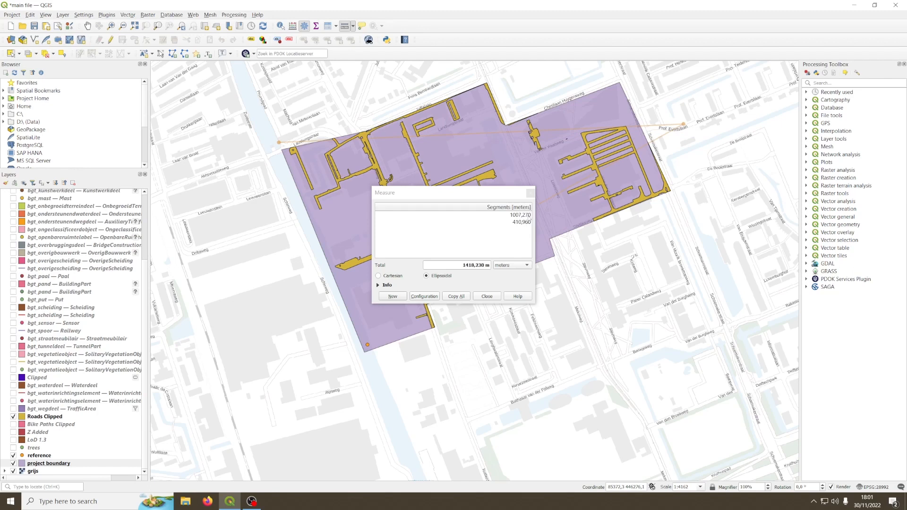
pyautogui.click(688, 341)
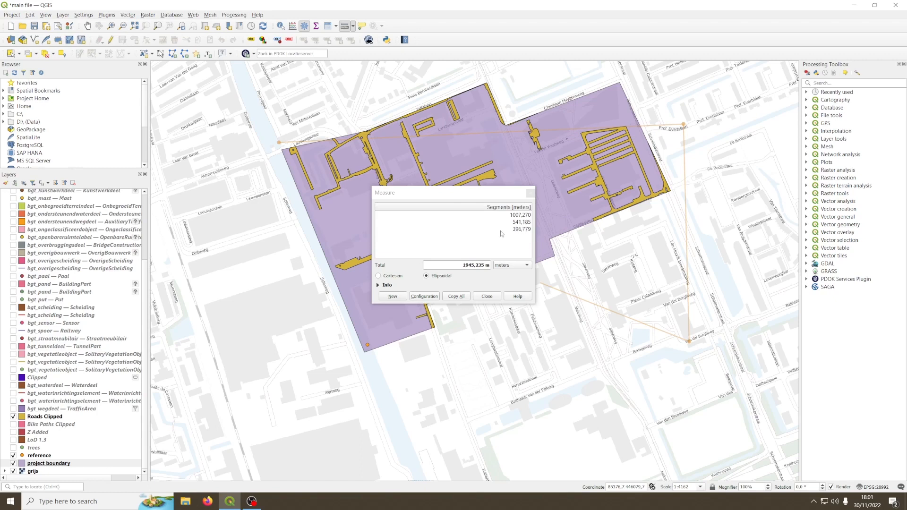
pyautogui.click(530, 194)
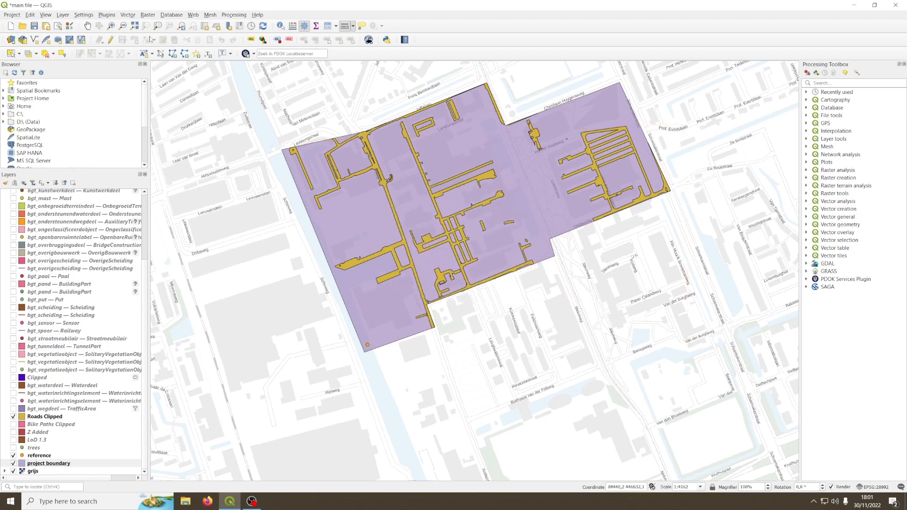
# Start the Create Grid tool and set the horizontal spacing to 600 meters and the vertical spacing to 350 meters.
pyautogui.click(128, 14)
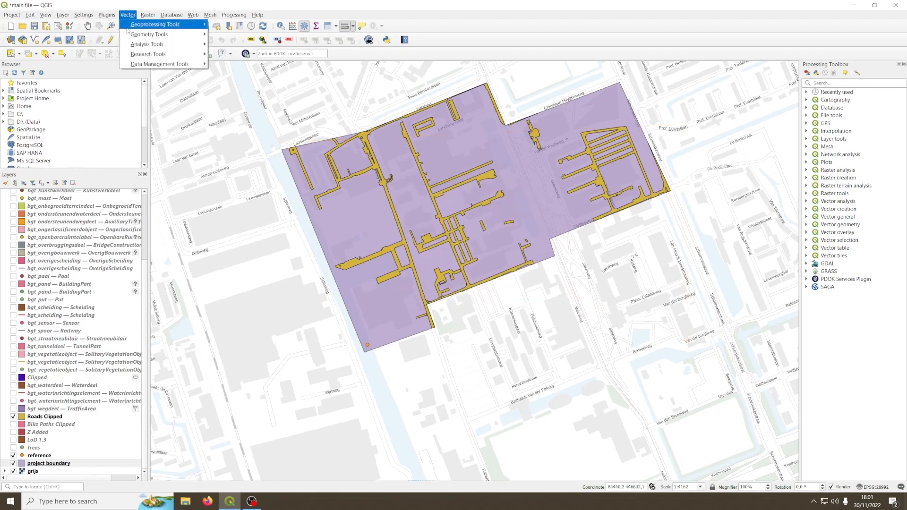
pyautogui.moveTo(158, 55)
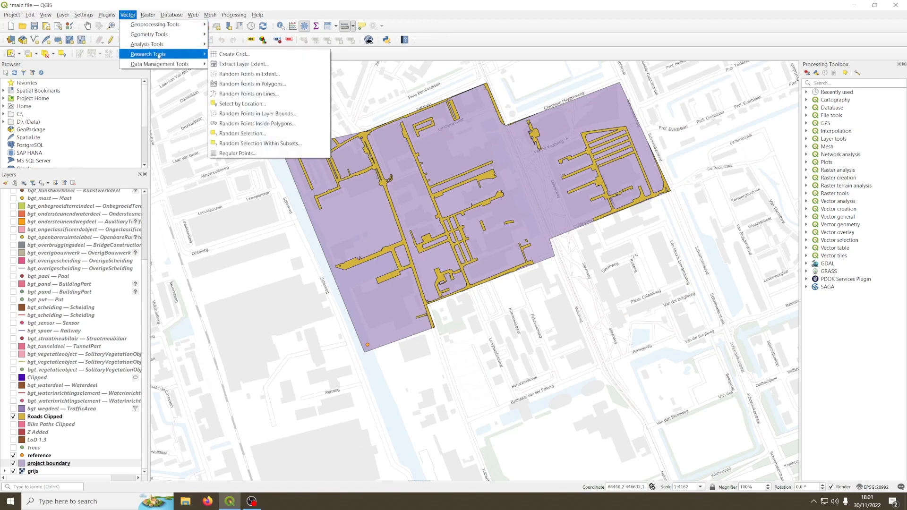
pyautogui.click(236, 55)
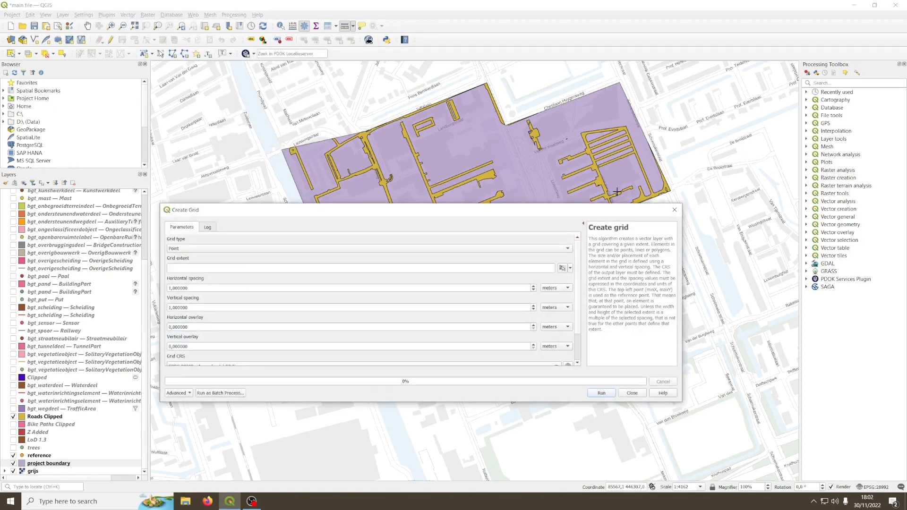
pyautogui.moveTo(528, 212); pyautogui.dragTo(584, 127)
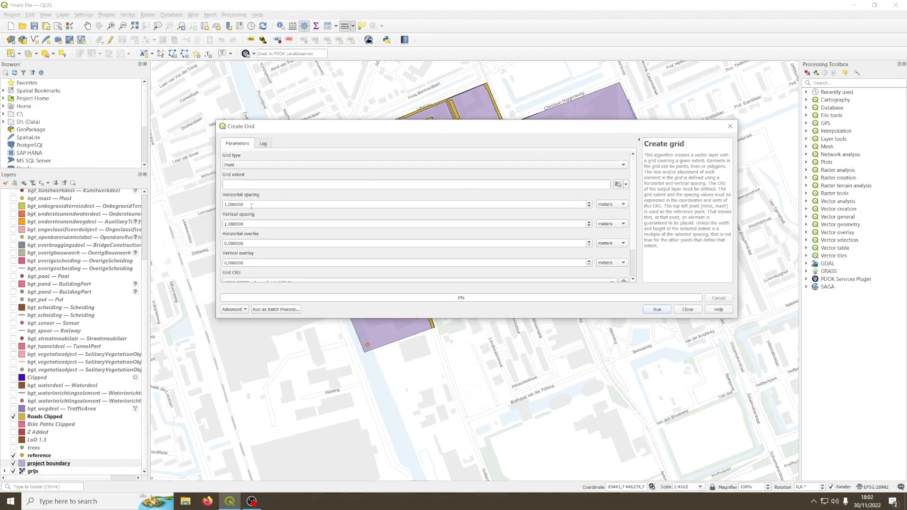
pyautogui.click(617, 184)
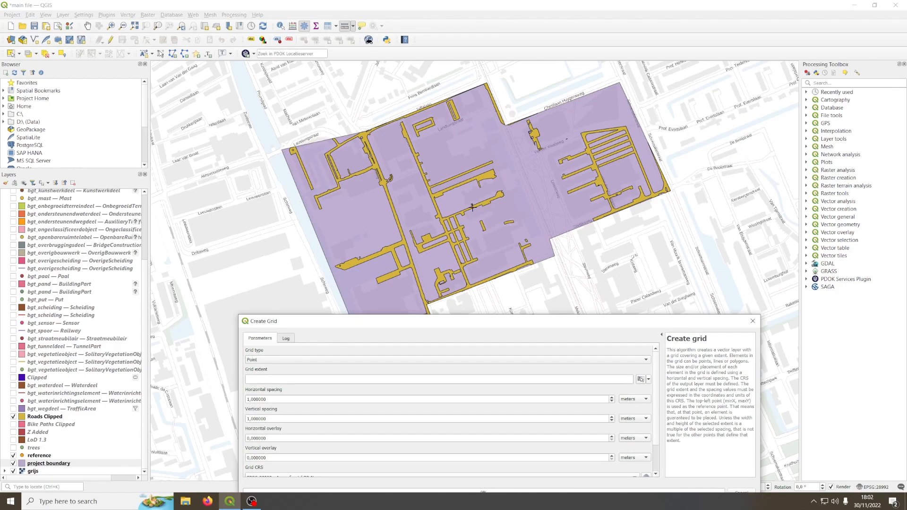
pyautogui.moveTo(465, 321); pyautogui.dragTo(477, 174)
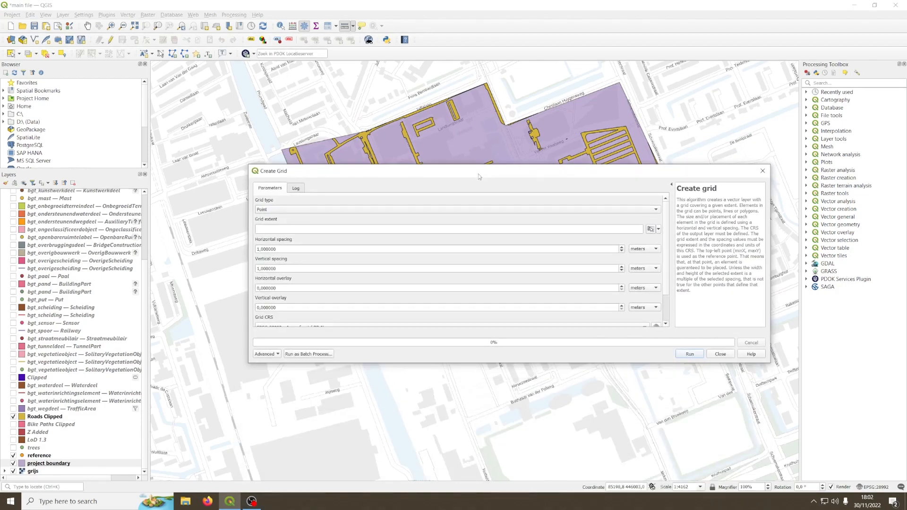
pyautogui.doubleClick(258, 249)
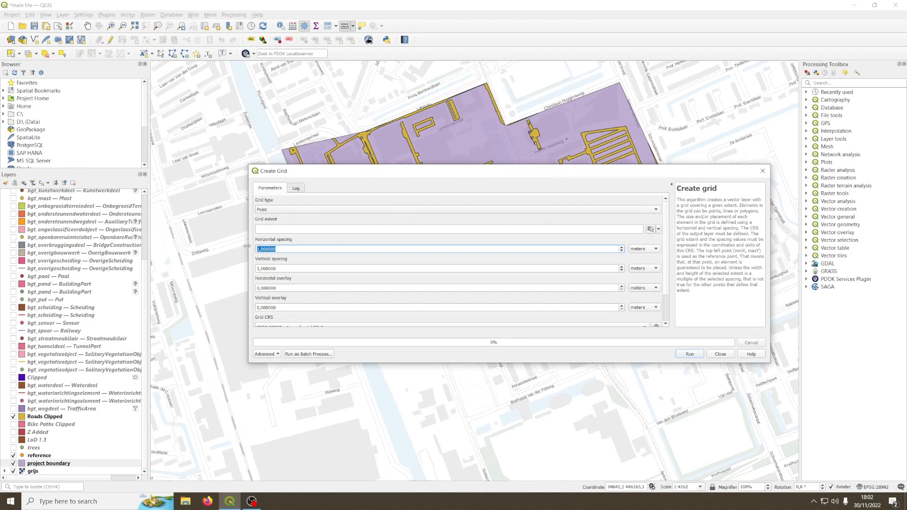
pyautogui.write('6')
pyautogui.moveTo(322, 166); pyautogui.dragTo(327, 263)
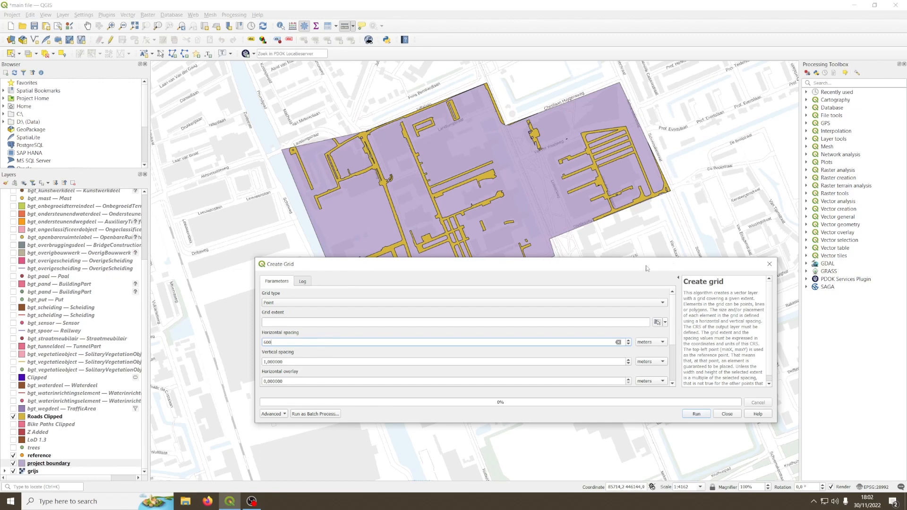
pyautogui.moveTo(640, 258); pyautogui.dragTo(601, 245)
pyautogui.press('Tab')
pyautogui.write('3')
# Create the grid as Rectangle (Polygon) with its extent calculated from the project boundary layer.
pyautogui.click(295, 274)
pyautogui.click(273, 281)
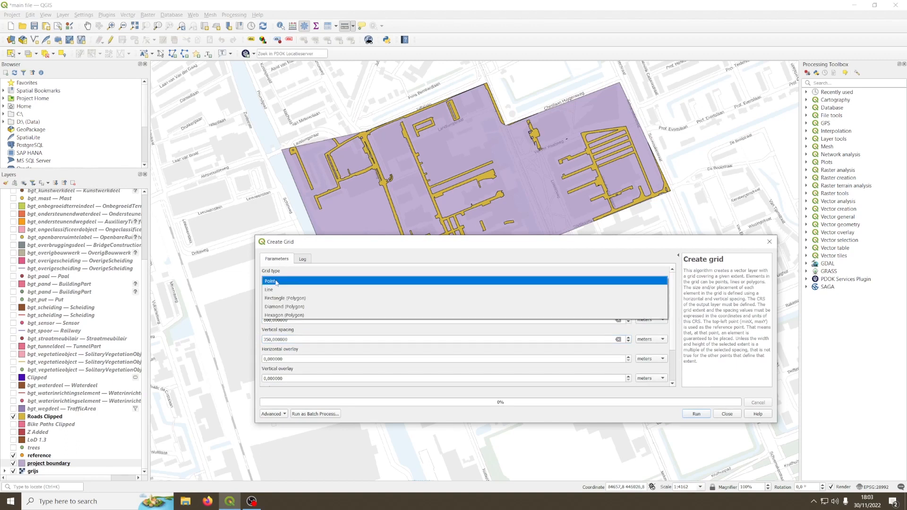
pyautogui.click(281, 300)
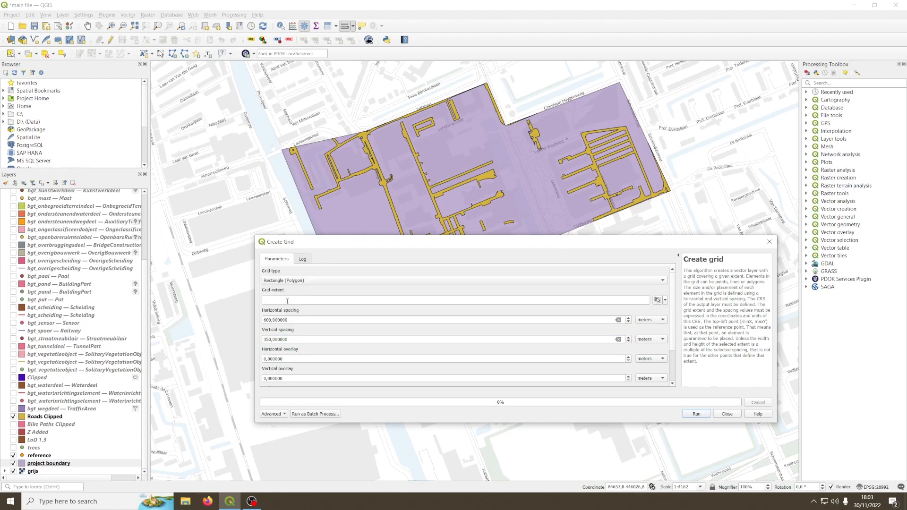
pyautogui.click(665, 300)
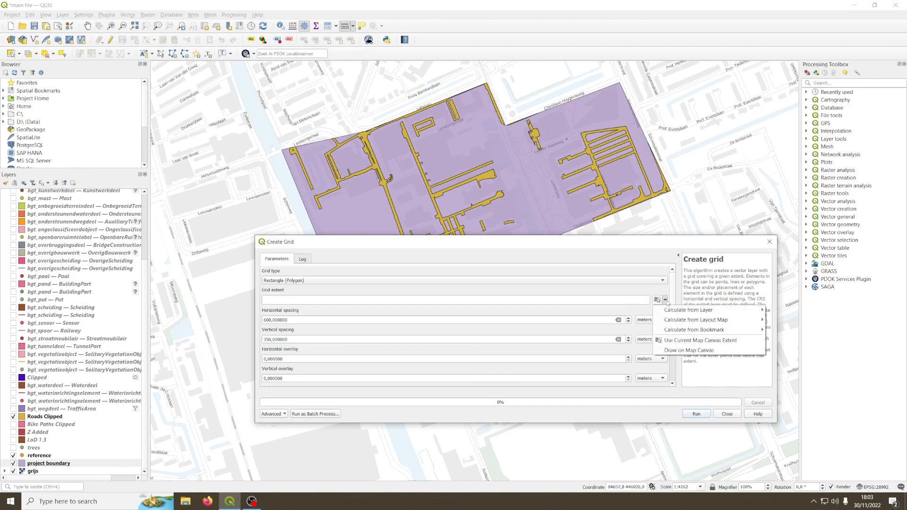
pyautogui.moveTo(688, 311)
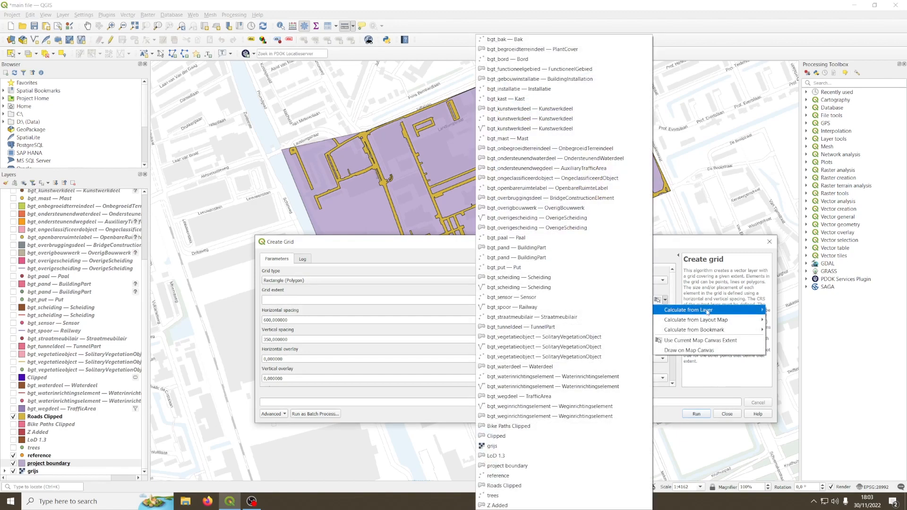
pyautogui.click(513, 467)
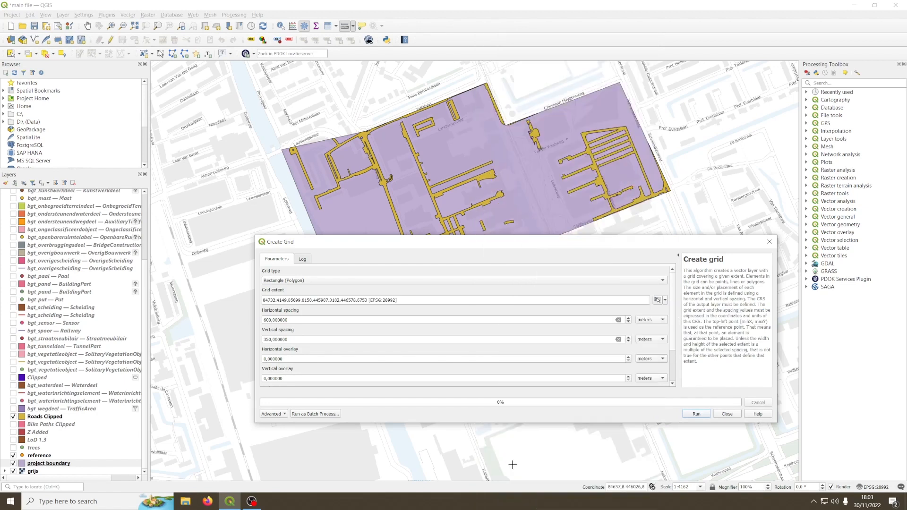
pyautogui.click(697, 413)
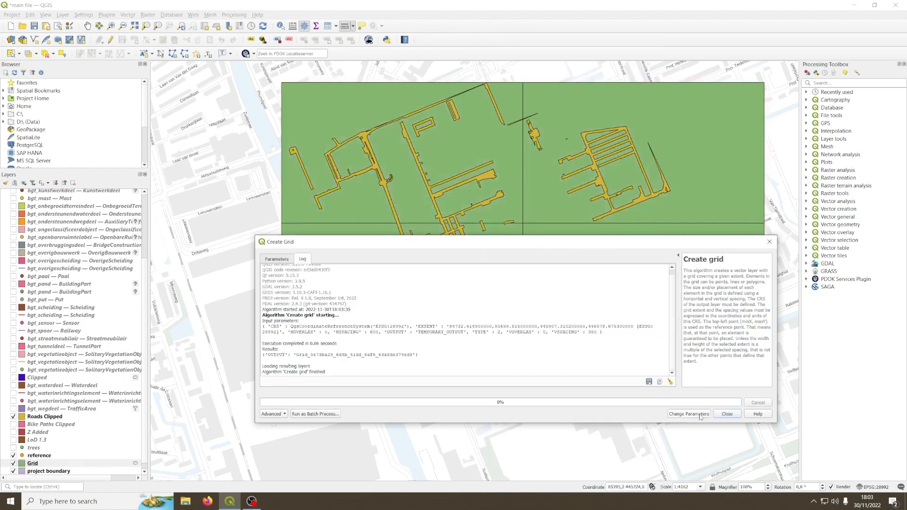
pyautogui.click(728, 414)
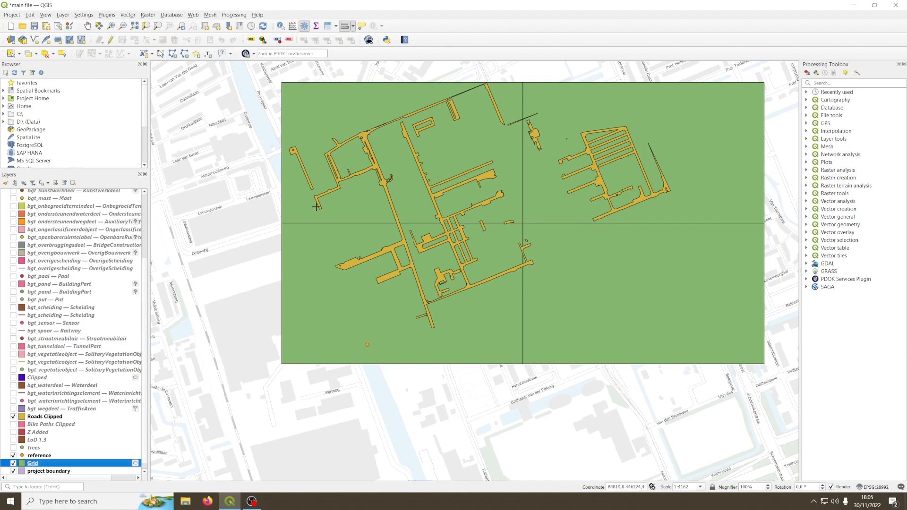
# Split the Grid vector layer by its id field into gpkg files saved in the "sample project qgis" folder.
pyautogui.click(128, 15)
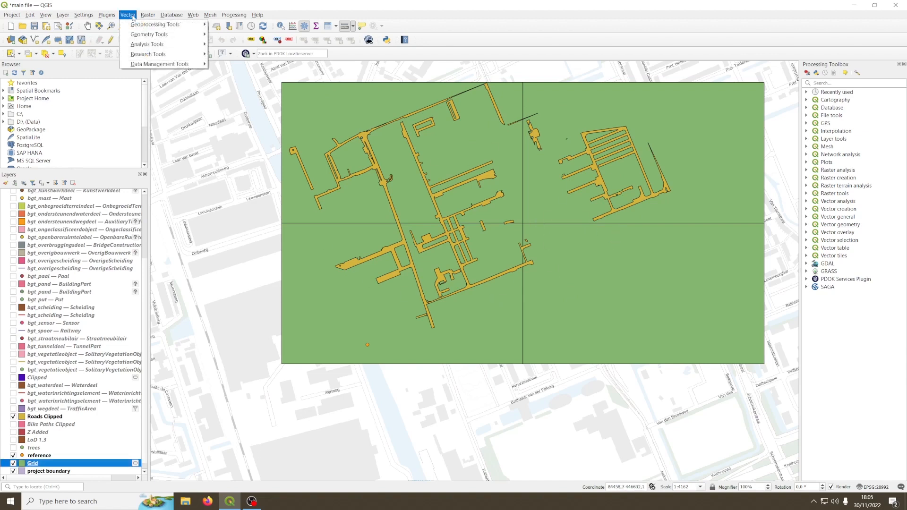
pyautogui.moveTo(159, 64)
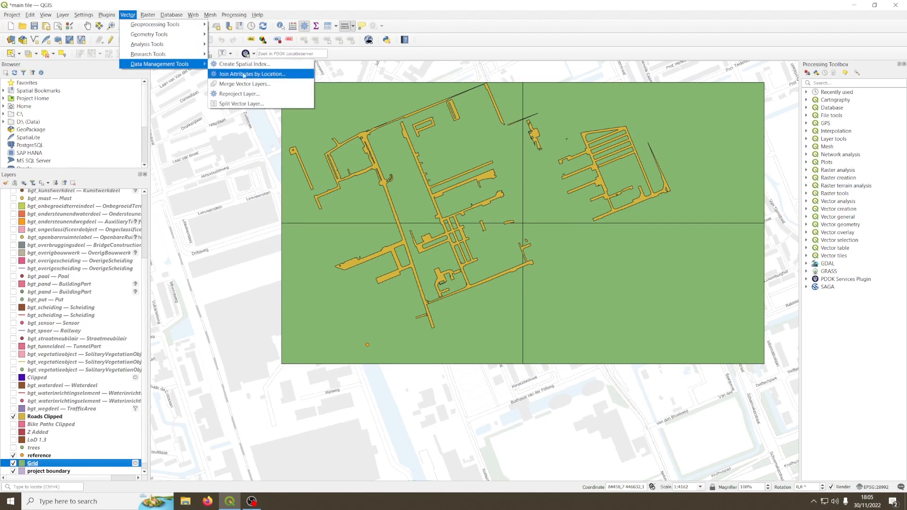
pyautogui.click(257, 105)
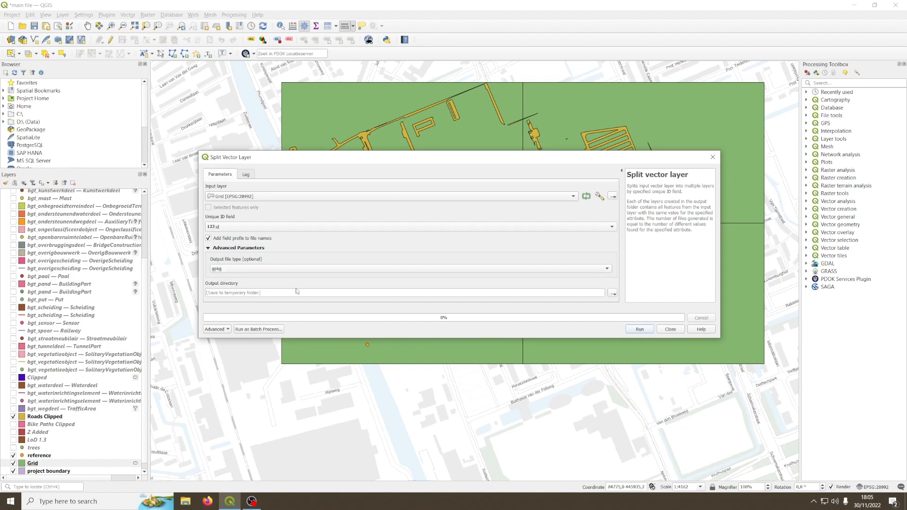
pyautogui.click(613, 293)
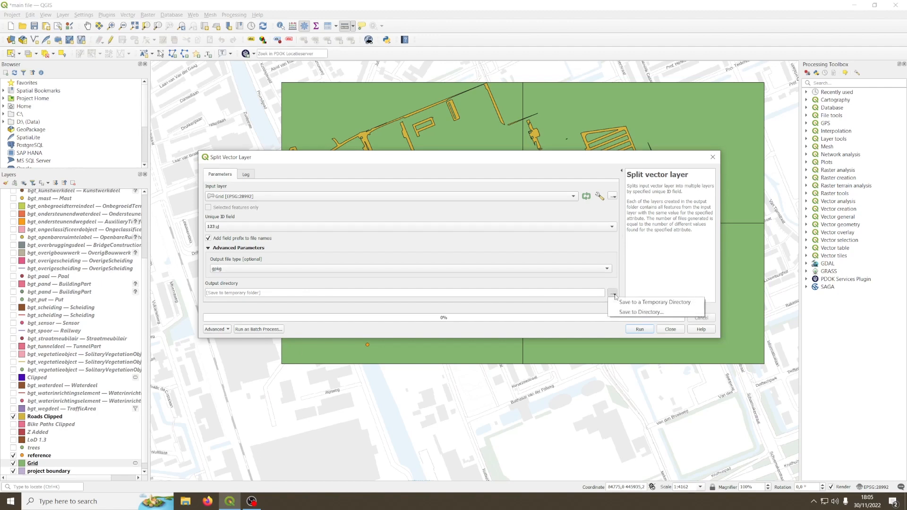
pyautogui.click(647, 312)
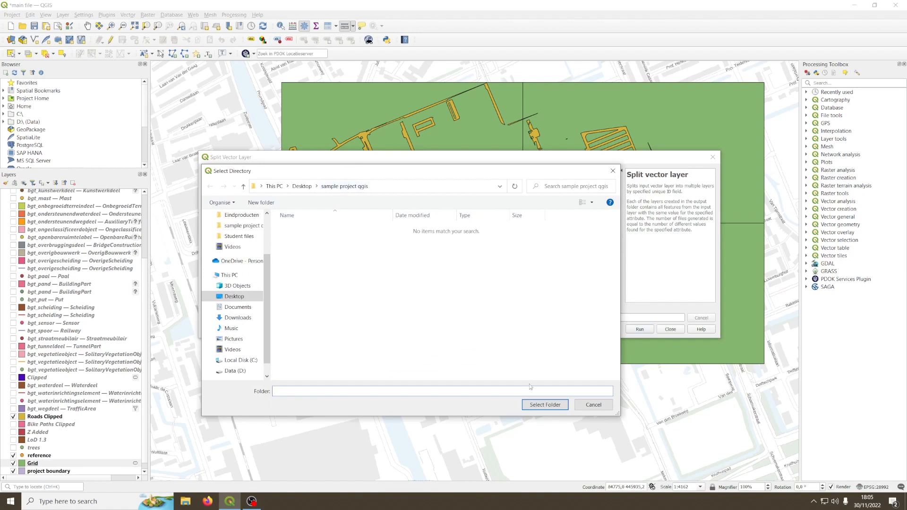
pyautogui.click(546, 406)
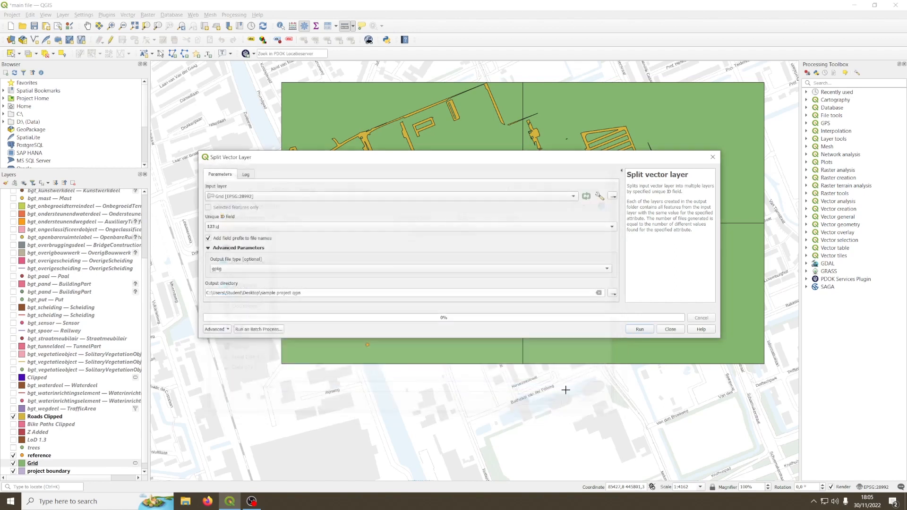
pyautogui.click(641, 330)
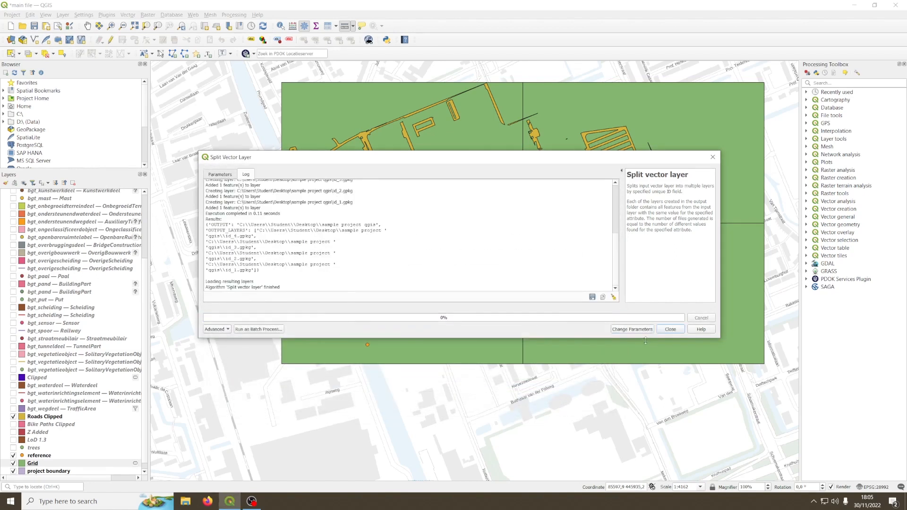
pyautogui.click(670, 330)
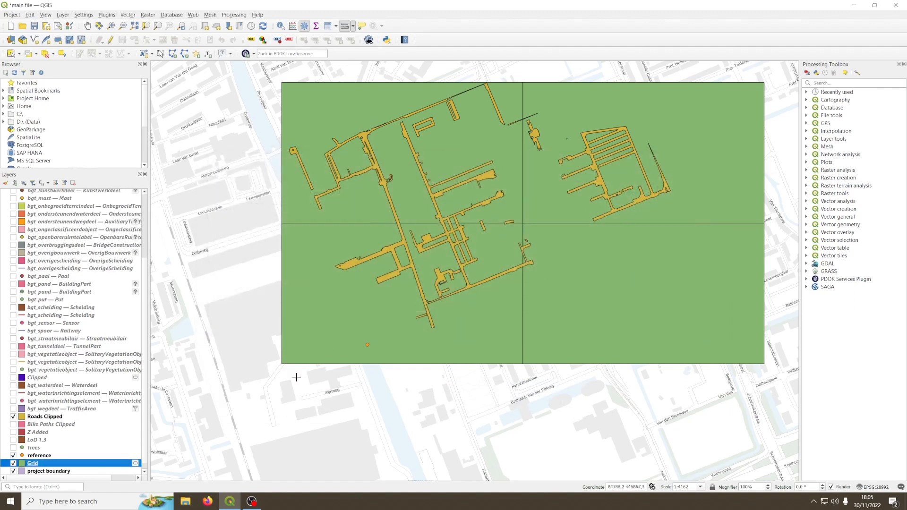
# Add id_1.gpkg through id_4.gpkg from the "sample project qgis" folder in File Explorer to the QGIS project.
pyautogui.click(185, 500)
pyautogui.scroll(-3, 425, 341)
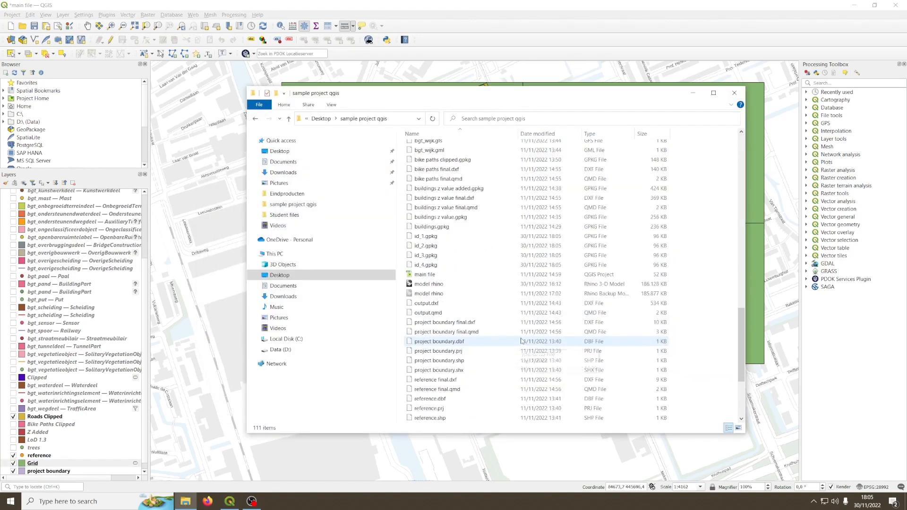
pyautogui.click(420, 236)
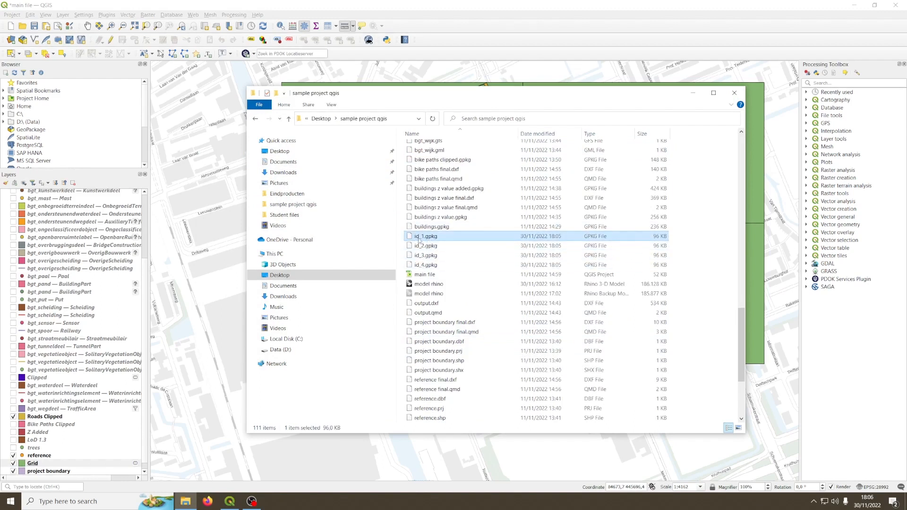
pyautogui.keyDown('shift'); pyautogui.click(456, 265); pyautogui.keyUp('shift')
pyautogui.moveTo(432, 247); pyautogui.dragTo(202, 205)
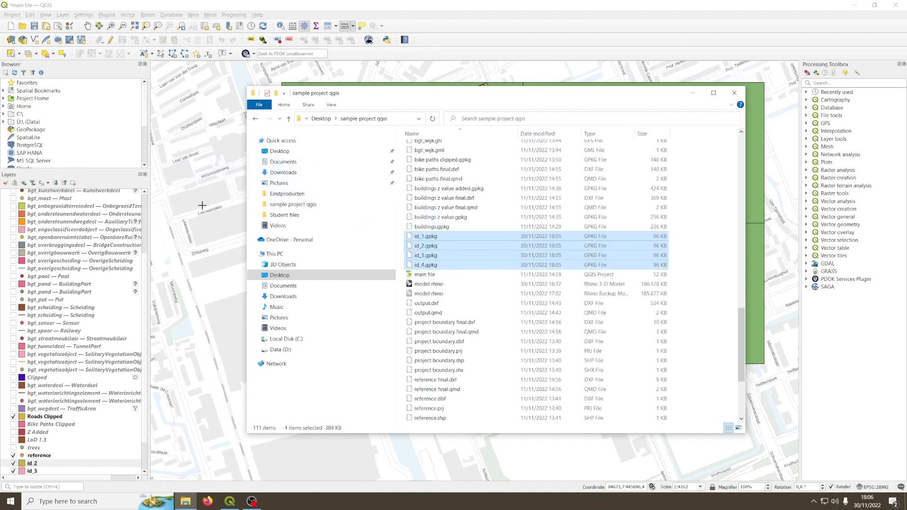
pyautogui.click(734, 92)
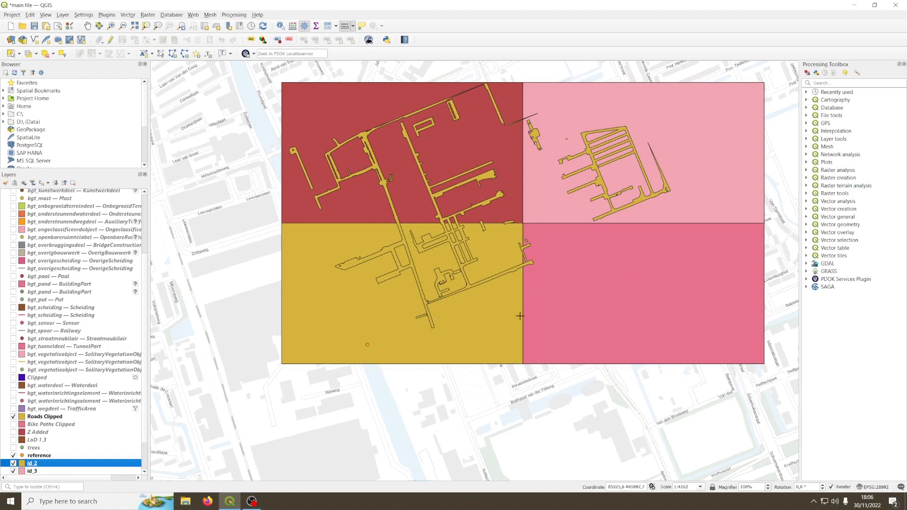
# Remove the temporary Grid layer from the project and select the id_2 layer.
pyautogui.scroll(-2, 85, 389)
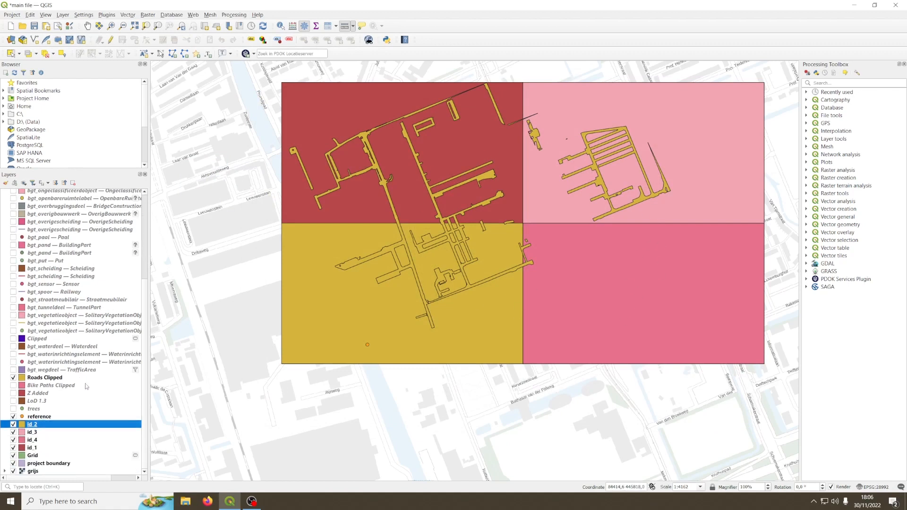
pyautogui.click(38, 456)
pyautogui.rightClick(33, 458)
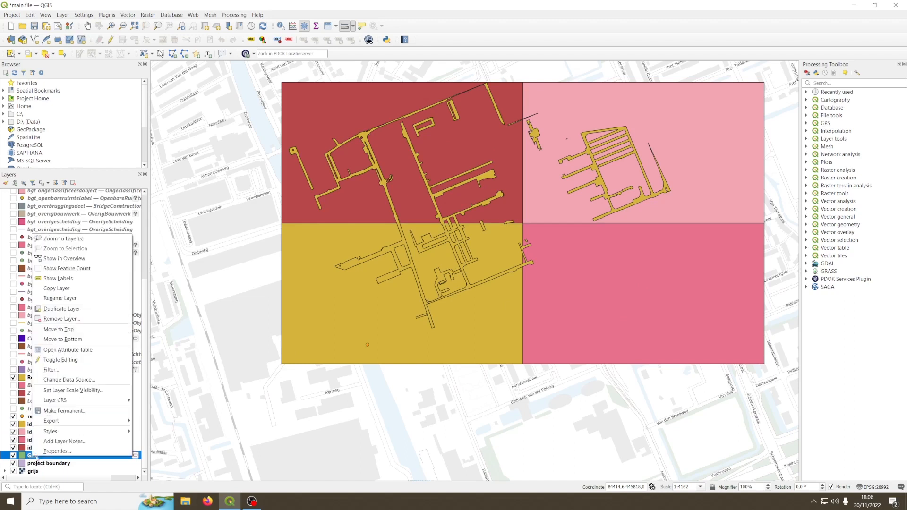
pyautogui.click(71, 319)
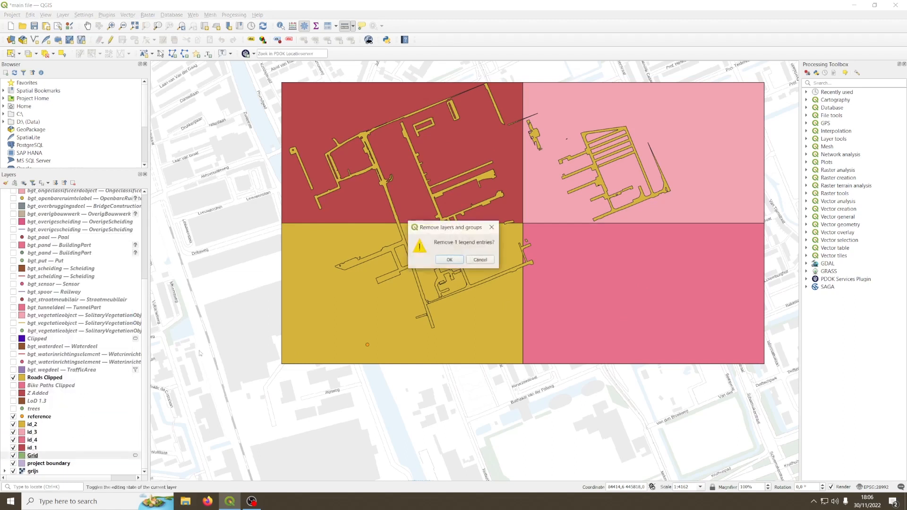
pyautogui.click(448, 260)
pyautogui.click(45, 432)
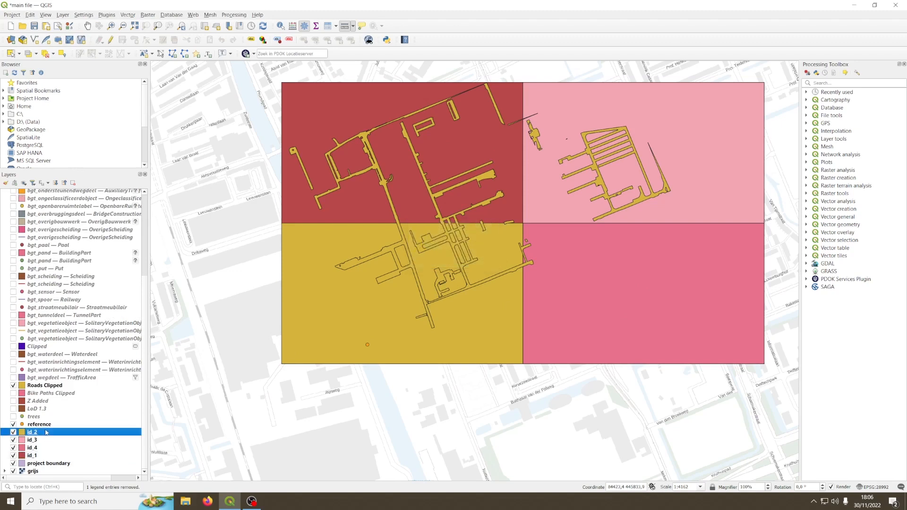
# Start a batch Intersection with Roads Clipped as the input layer and add rows for four runs.
pyautogui.click(40, 456)
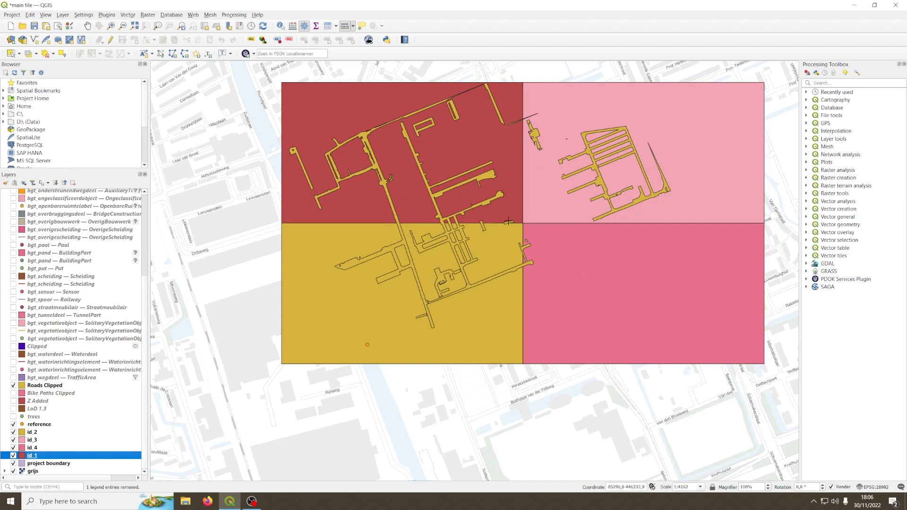
pyautogui.click(30, 386)
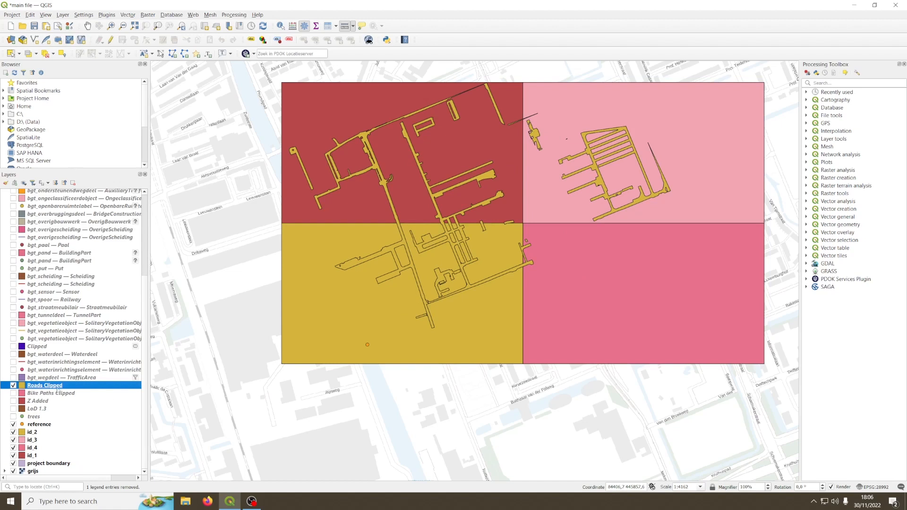
pyautogui.click(127, 14)
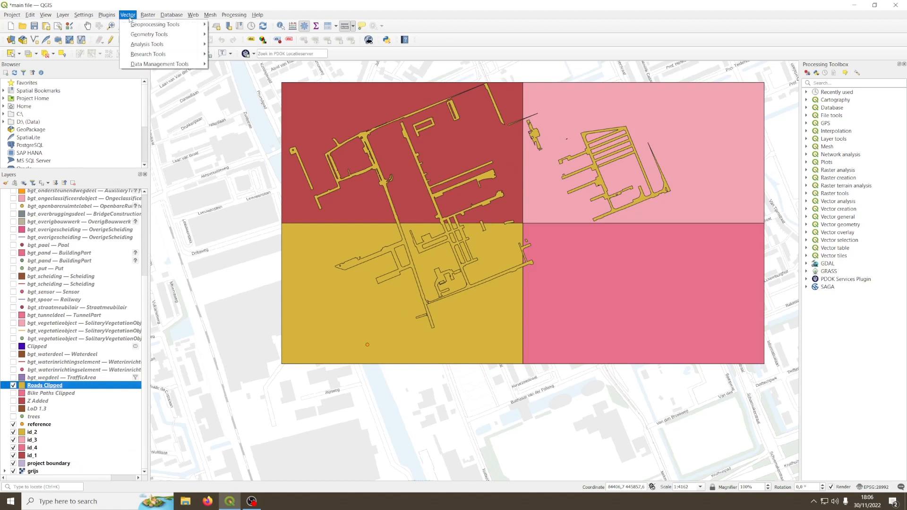
pyautogui.moveTo(135, 26)
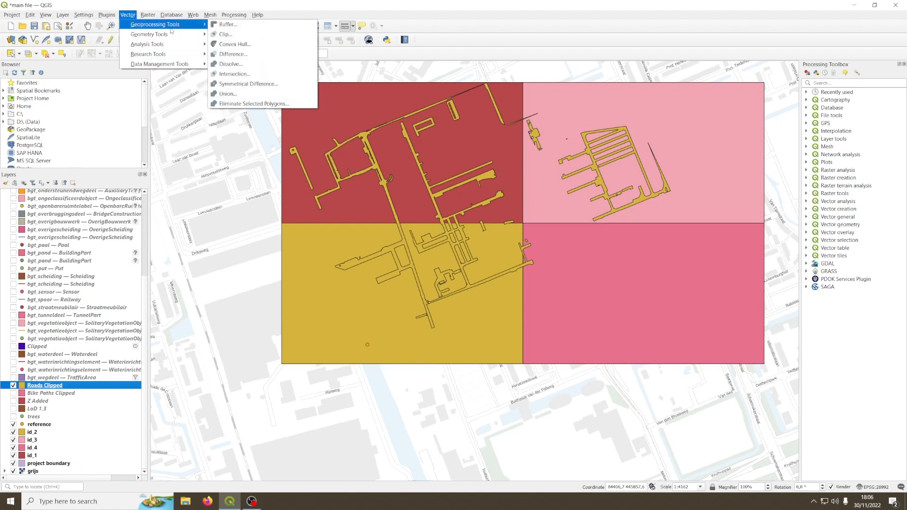
pyautogui.click(241, 76)
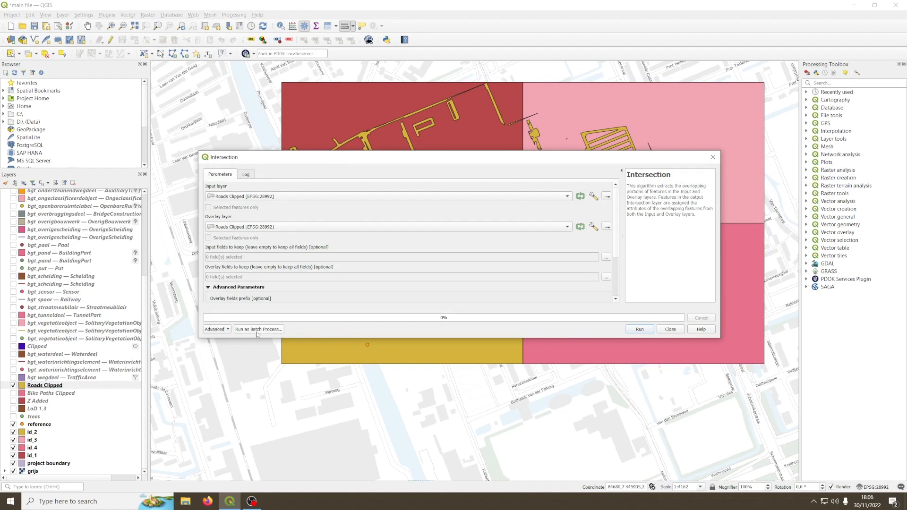
pyautogui.click(258, 330)
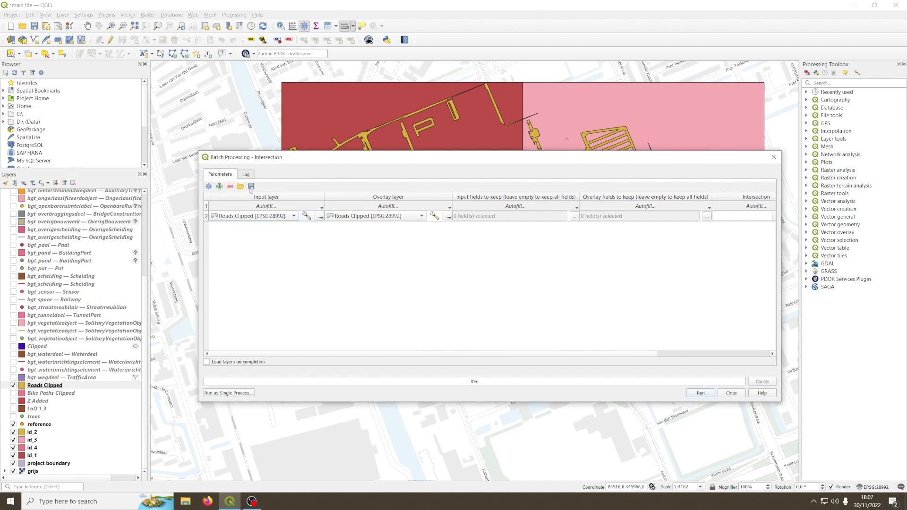
pyautogui.click(219, 187)
pyautogui.click(219, 187)
pyautogui.click(220, 187)
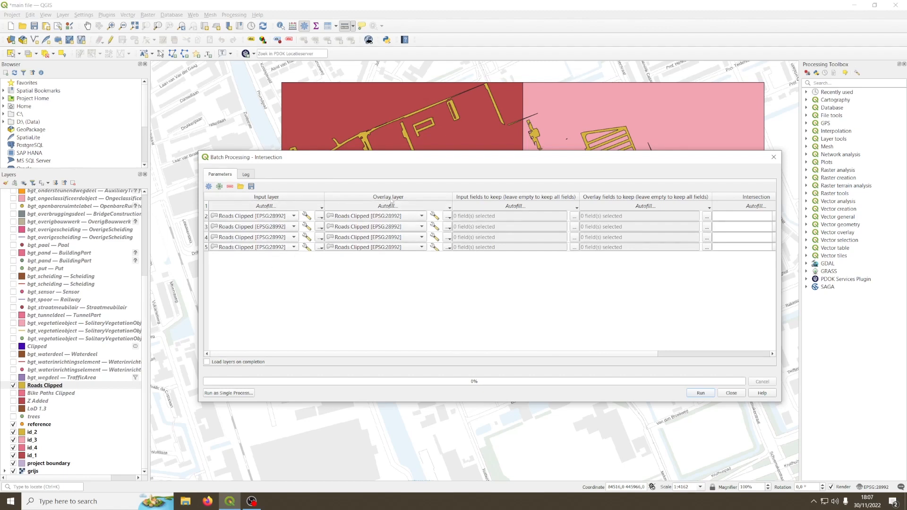
# Set the overlay layers of the four batch rows to id_1, id_2, id_3 and id_4.
pyautogui.click(404, 217)
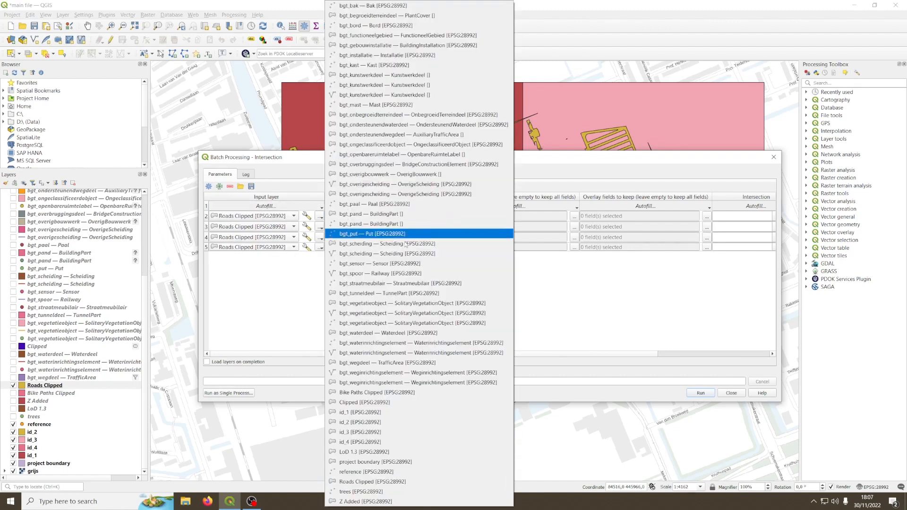
pyautogui.click(348, 413)
pyautogui.click(387, 227)
pyautogui.click(348, 423)
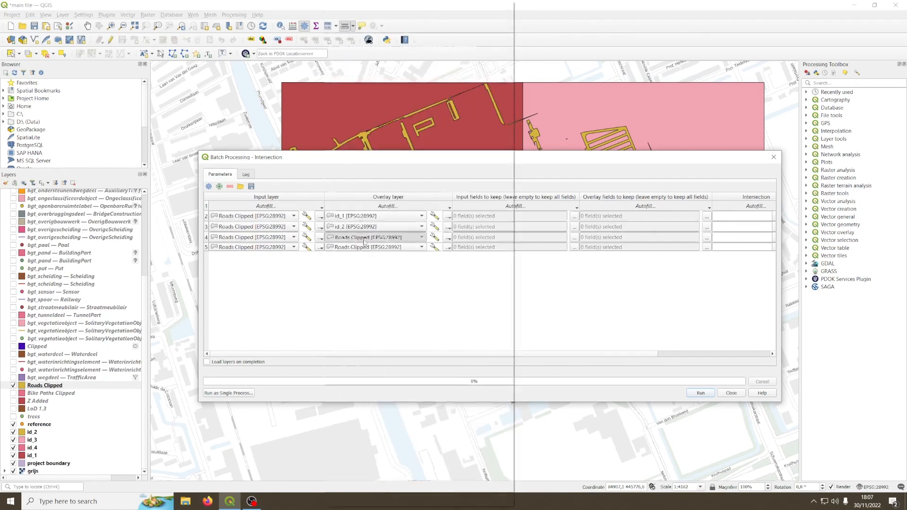
pyautogui.click(387, 237)
pyautogui.click(360, 433)
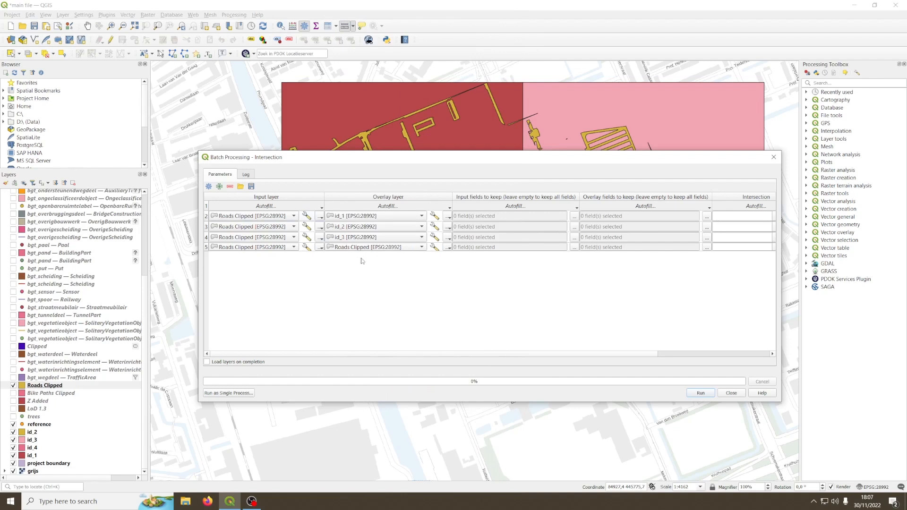
pyautogui.click(359, 249)
pyautogui.click(354, 442)
# Save the intersection outputs as "tiles road clipped" gpkg files in the sample project qgis folder, autofilled with numbers, and run the batch.
pyautogui.moveTo(640, 162); pyautogui.dragTo(553, 165)
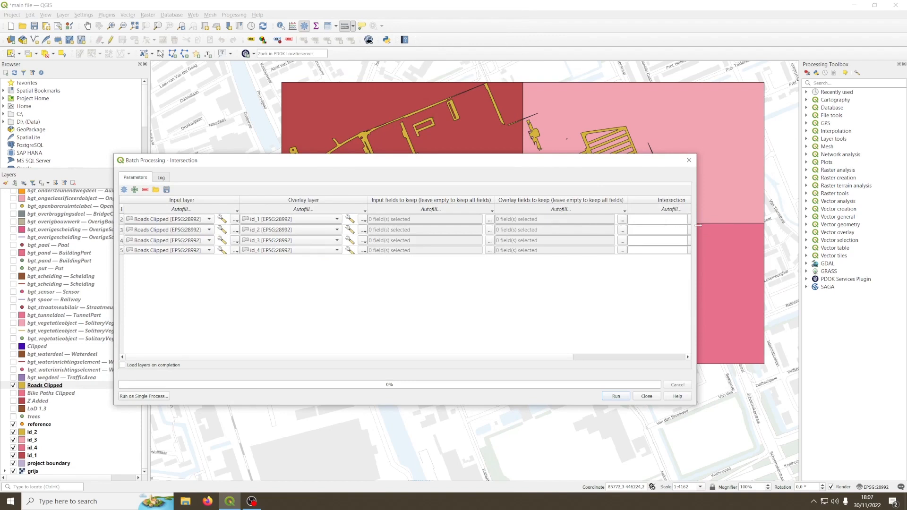
pyautogui.moveTo(696, 224); pyautogui.dragTo(747, 226)
pyautogui.click(730, 221)
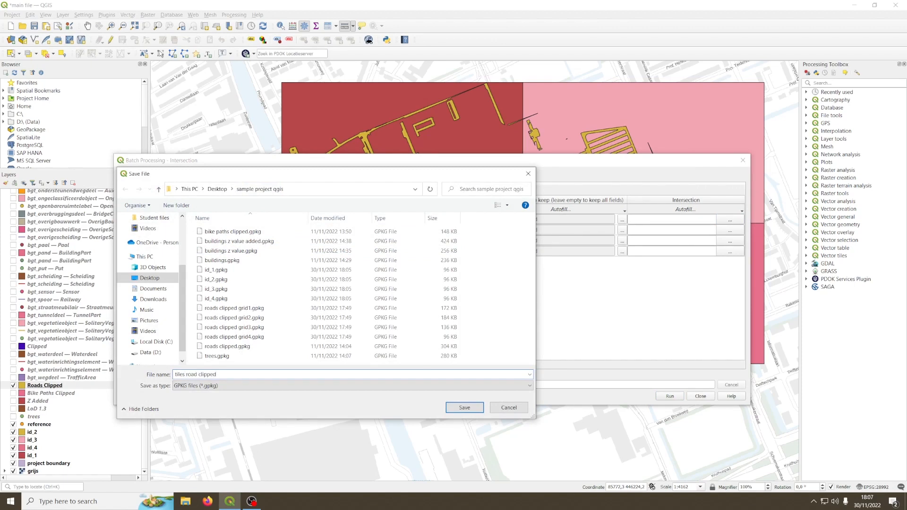
pyautogui.click(464, 407)
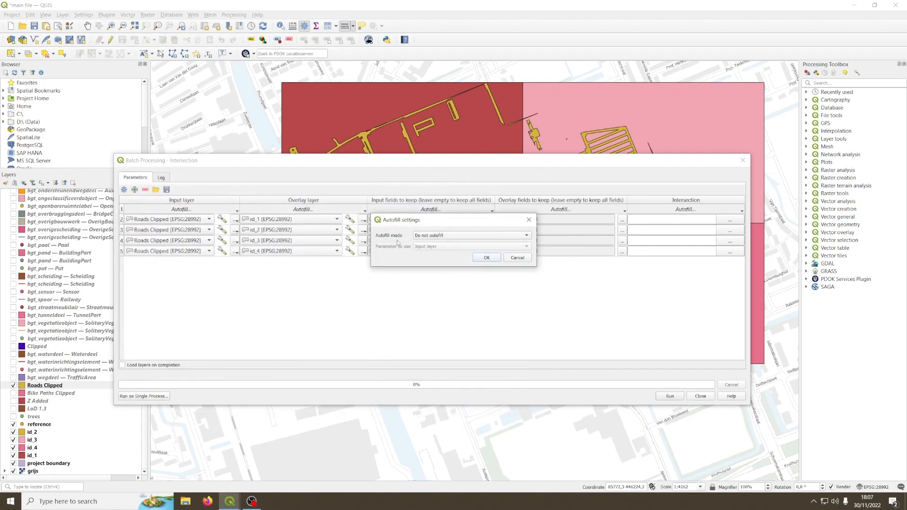
pyautogui.click(430, 236)
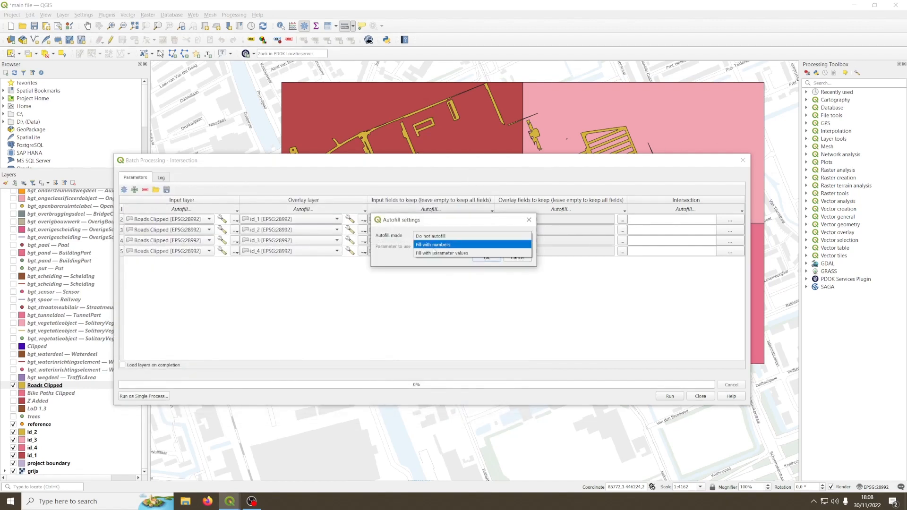
pyautogui.click(439, 245)
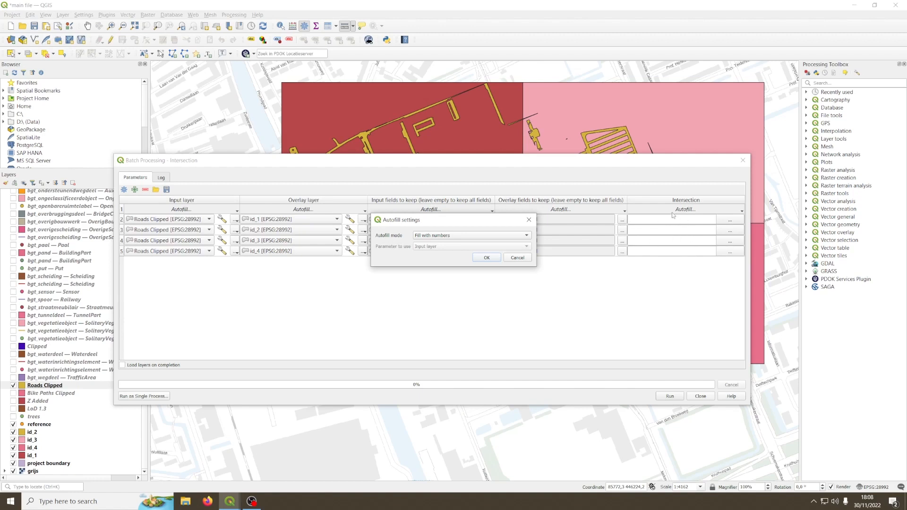
pyautogui.click(486, 257)
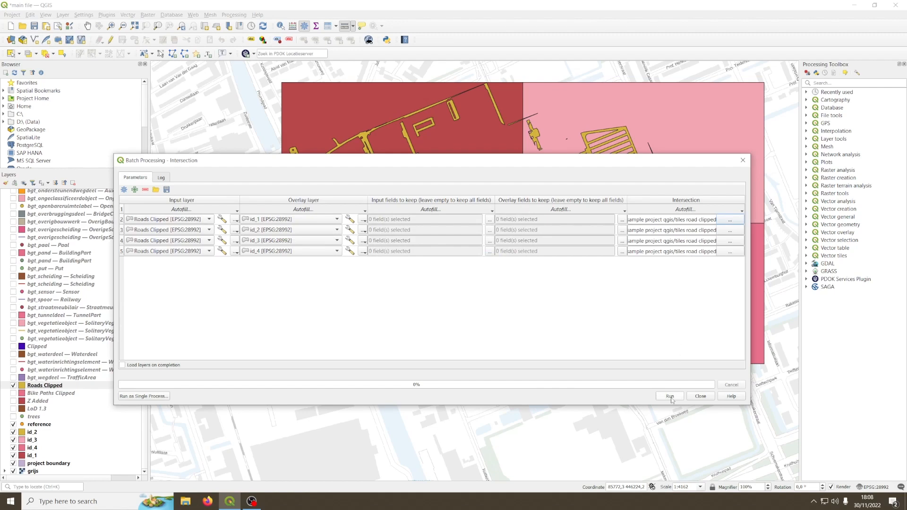
pyautogui.click(669, 397)
pyautogui.click(703, 397)
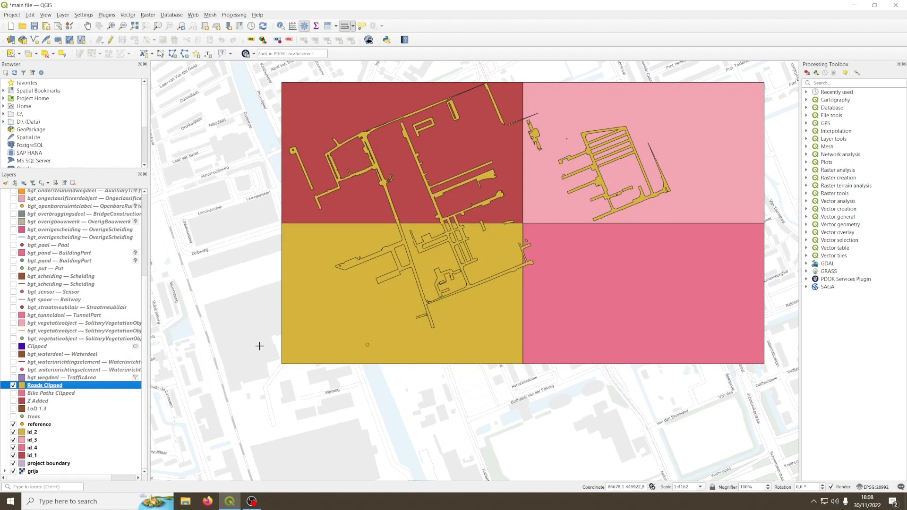
# Hide the Roads Clipped layer and the four grid tile layers id_1 through id_4.
pyautogui.click(14, 385)
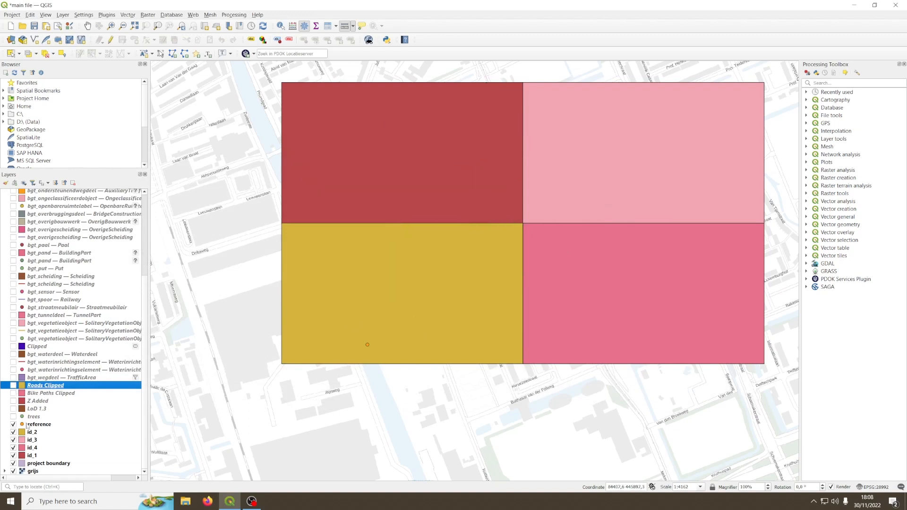
pyautogui.click(13, 432)
pyautogui.click(13, 440)
pyautogui.click(14, 448)
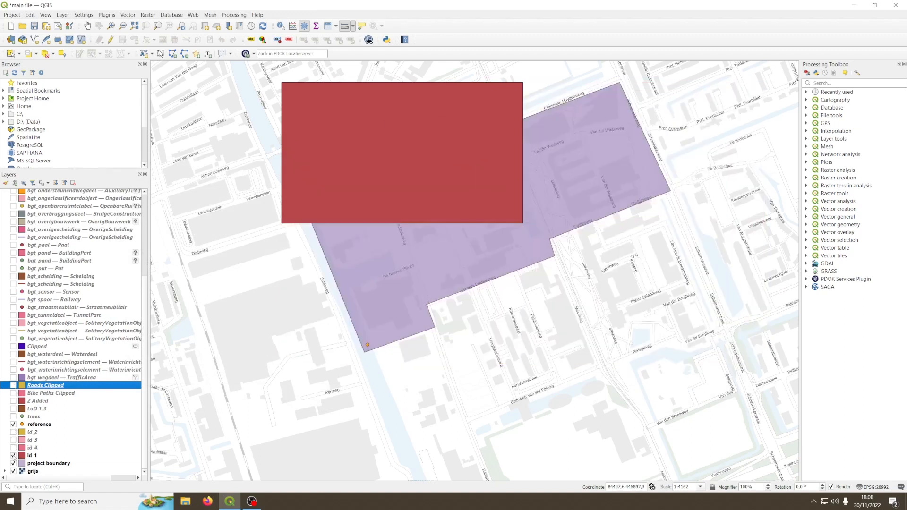
pyautogui.click(13, 455)
# Add tiles road clipped1.gpkg through tiles road clipped4.gpkg from the sample project qgis folder in File Explorer to the QGIS project.
pyautogui.click(185, 501)
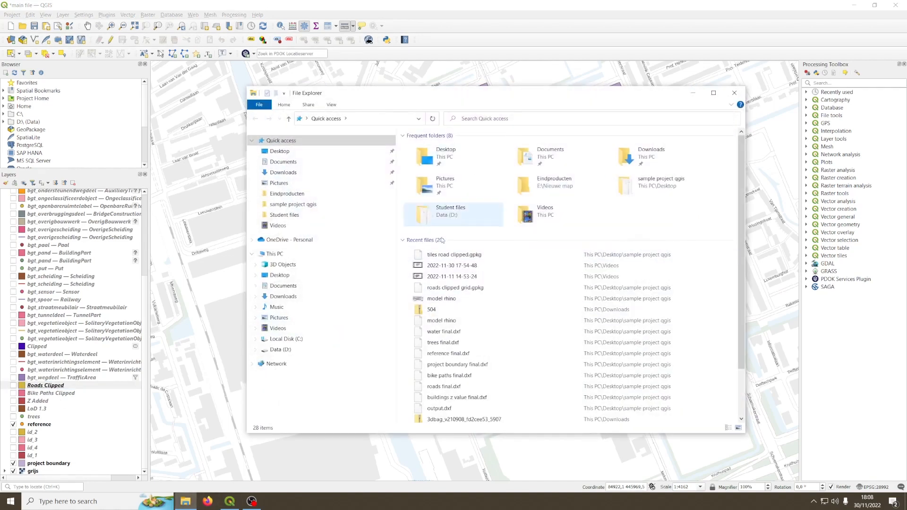
pyautogui.click(465, 341)
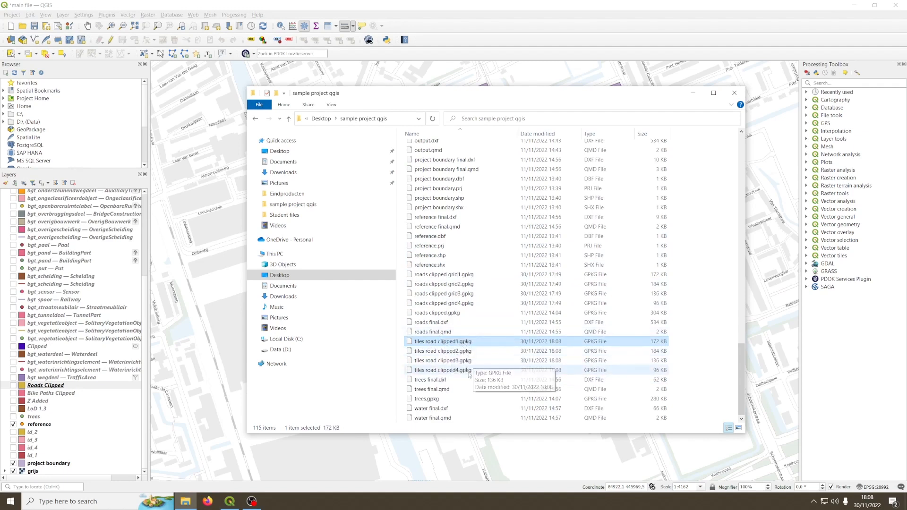
pyautogui.keyDown('shift'); pyautogui.click(455, 373); pyautogui.keyUp('shift')
pyautogui.moveTo(462, 361); pyautogui.dragTo(224, 271)
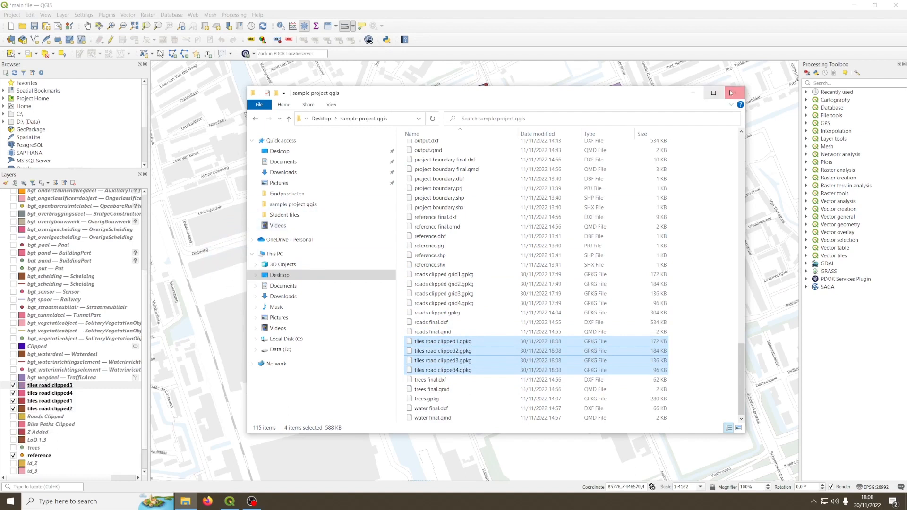
pyautogui.click(734, 92)
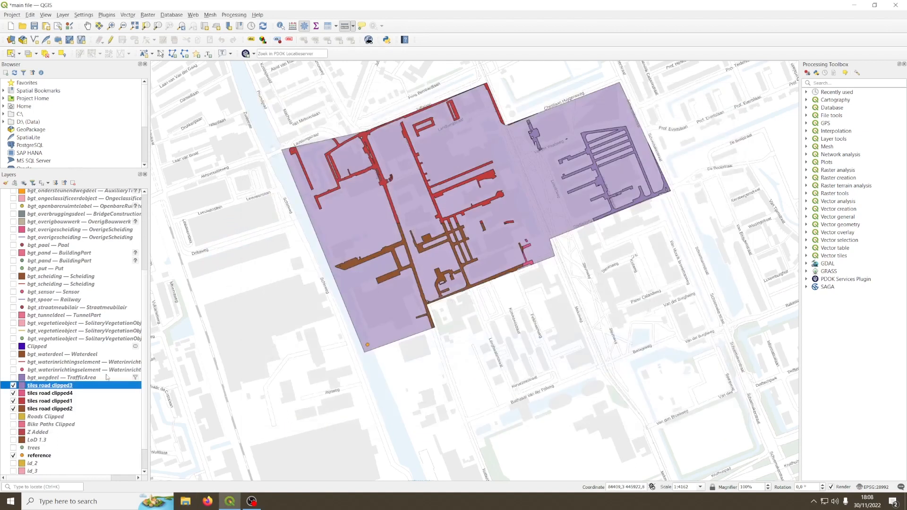
# Check the tiles road clipped3, clipped4 and clipped1 layers by switching each one's visibility off and on again.
pyautogui.click(13, 385)
pyautogui.click(14, 385)
pyautogui.click(13, 393)
pyautogui.click(14, 394)
pyautogui.click(13, 401)
pyautogui.click(13, 401)
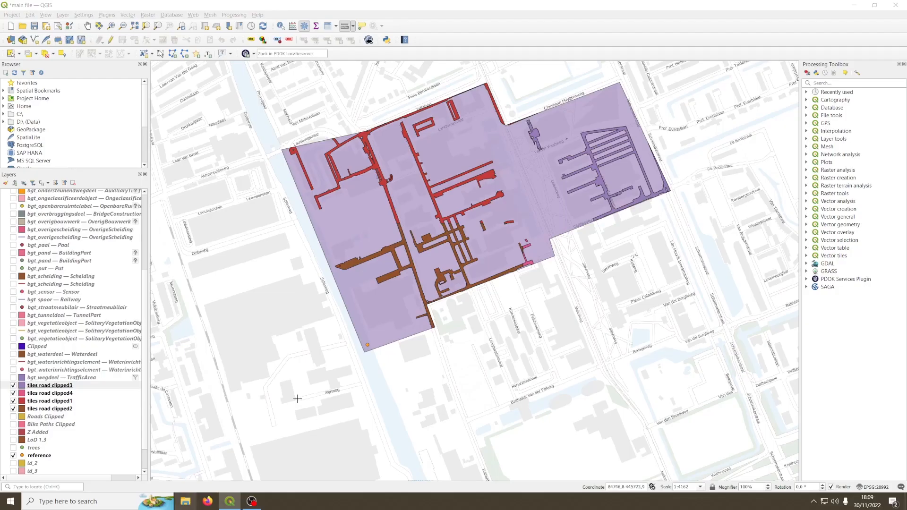
# Look through the files in the sample project qgis folder on the Desktop in File Explorer, then return to QGIS.
pyautogui.click(185, 501)
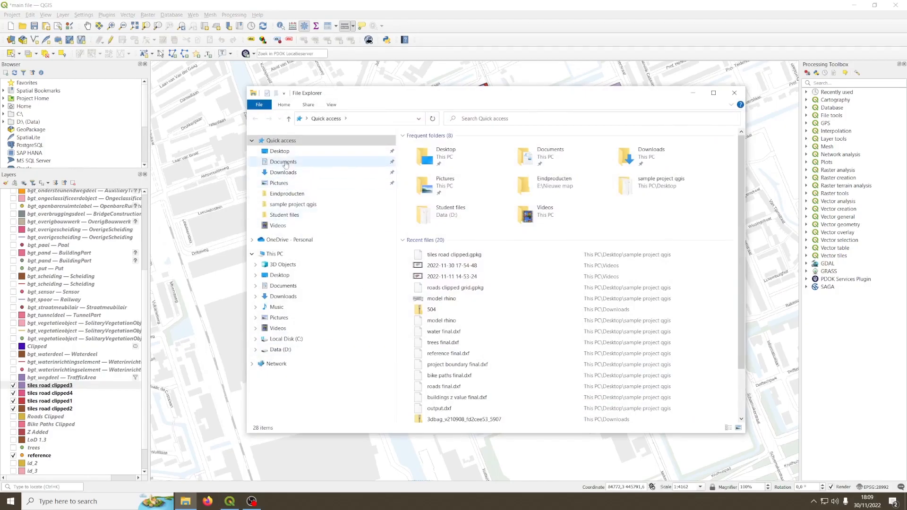
pyautogui.click(279, 152)
pyautogui.doubleClick(439, 147)
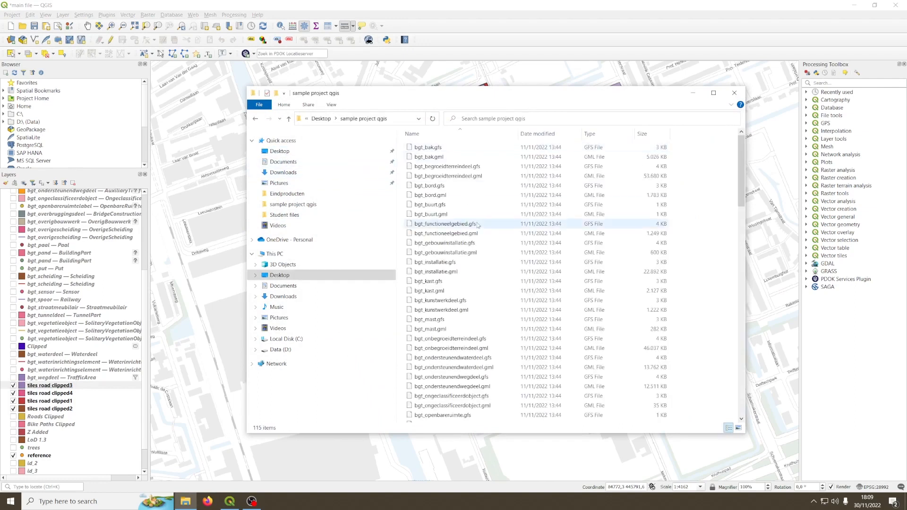
pyautogui.scroll(-6, 734, 198)
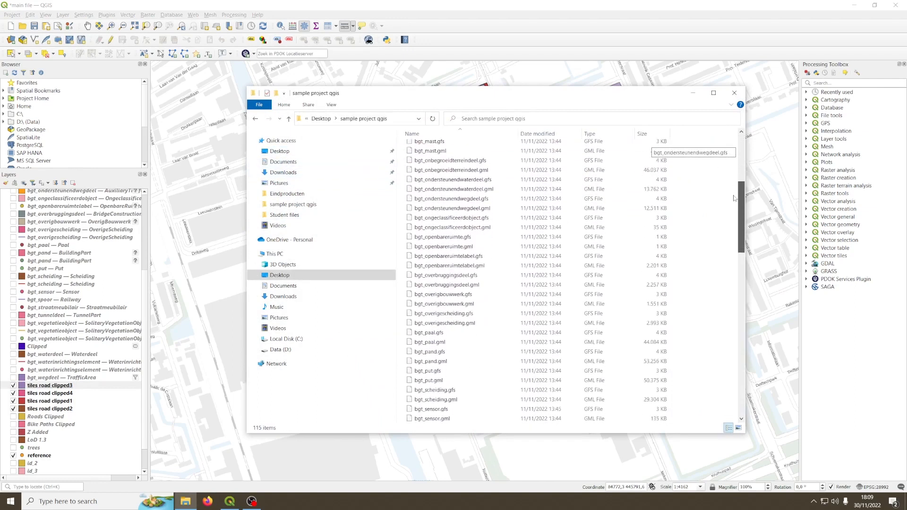
pyautogui.scroll(-20, 734, 199)
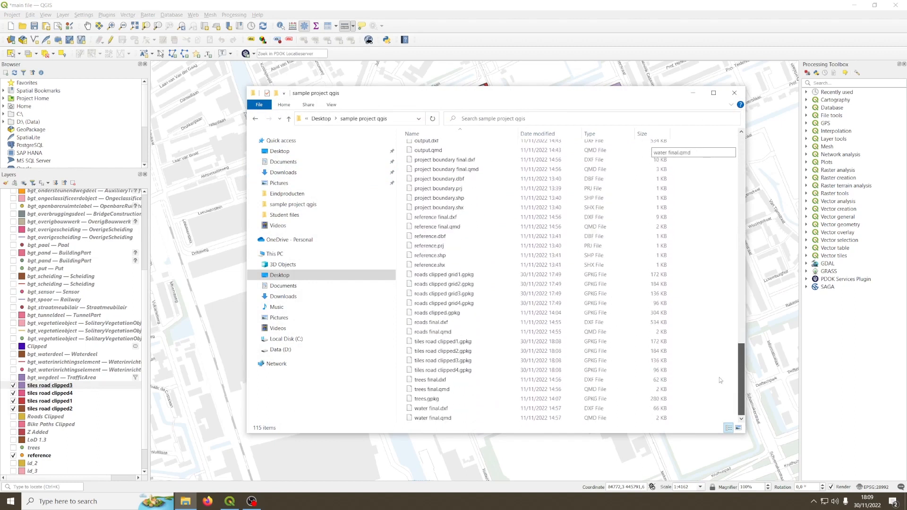
pyautogui.scroll(20, 720, 380)
pyautogui.scroll(-20, 735, 335)
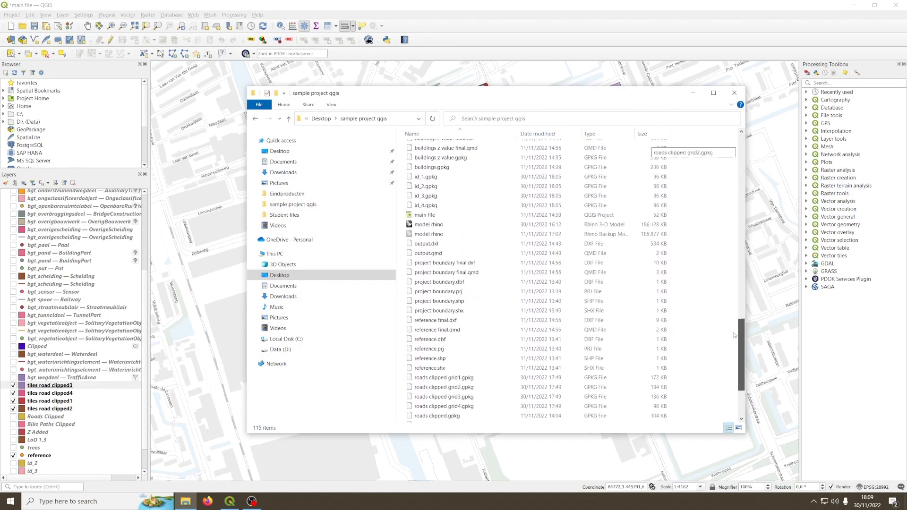
pyautogui.scroll(-1, 735, 334)
pyautogui.scroll(2, 730, 330)
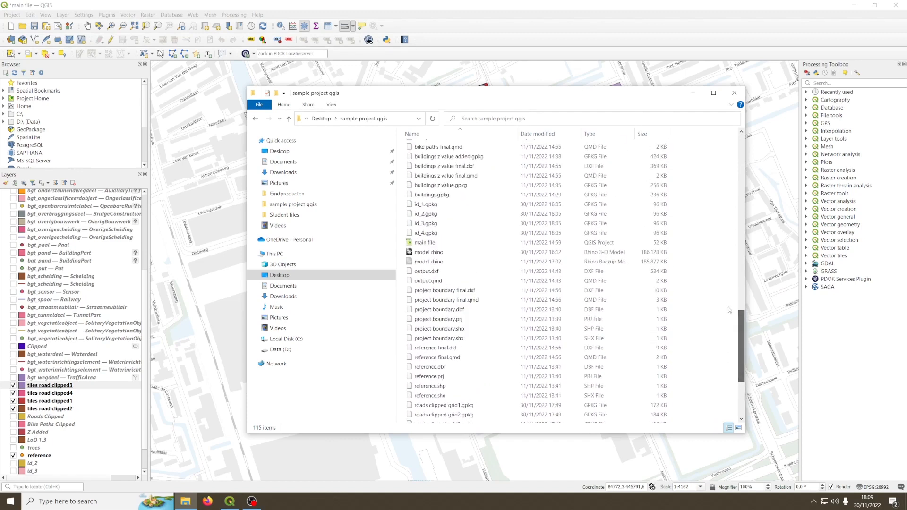
pyautogui.click(734, 92)
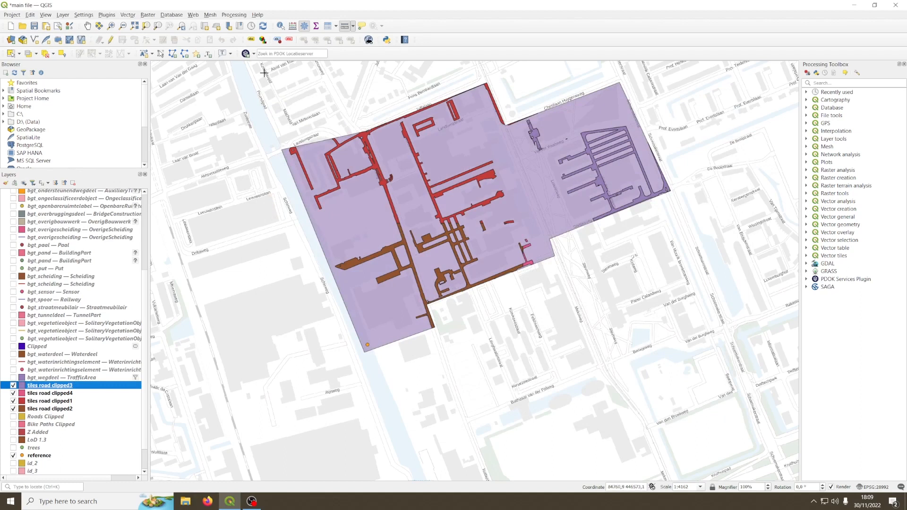
# Create a temporary scratch layer named test layer with Point geometry and the project CRS EPSG:28992 - Amersfoort / RD New.
pyautogui.click(62, 16)
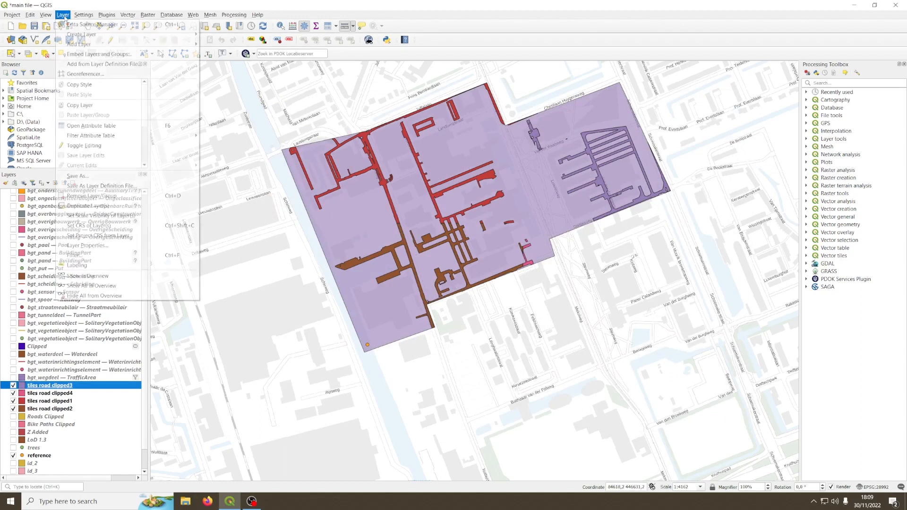
pyautogui.moveTo(92, 37)
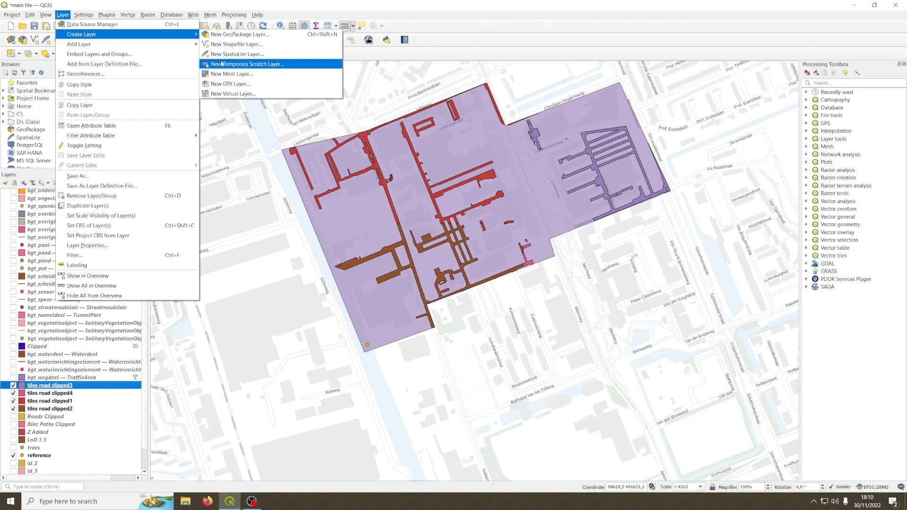
pyautogui.click(265, 64)
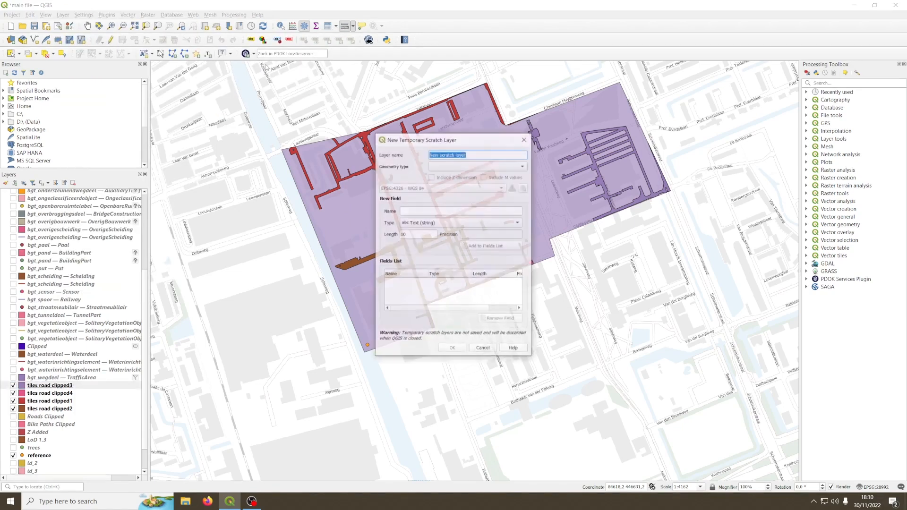
pyautogui.write('te')
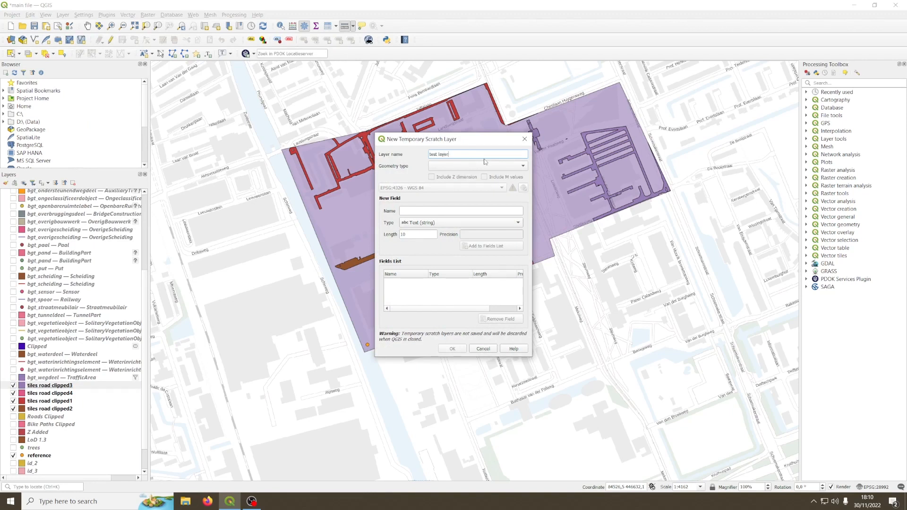
pyautogui.click(484, 166)
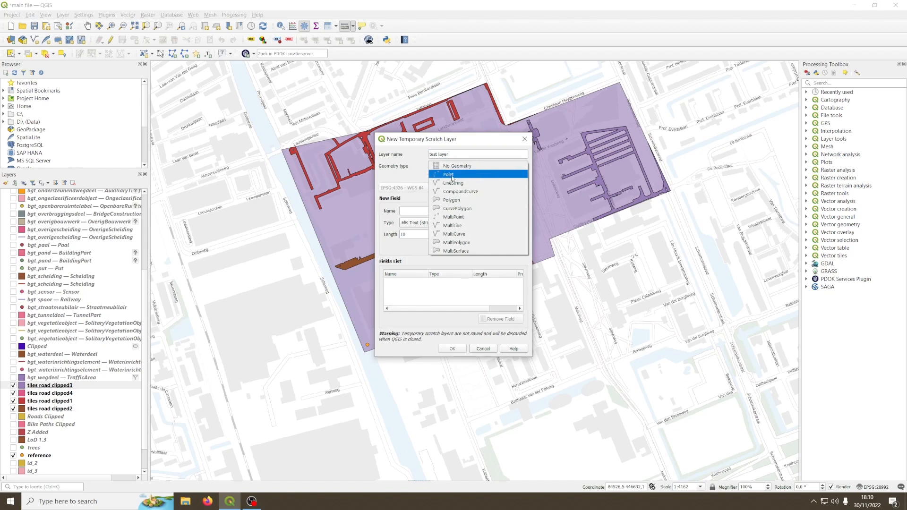
pyautogui.click(452, 175)
pyautogui.click(420, 187)
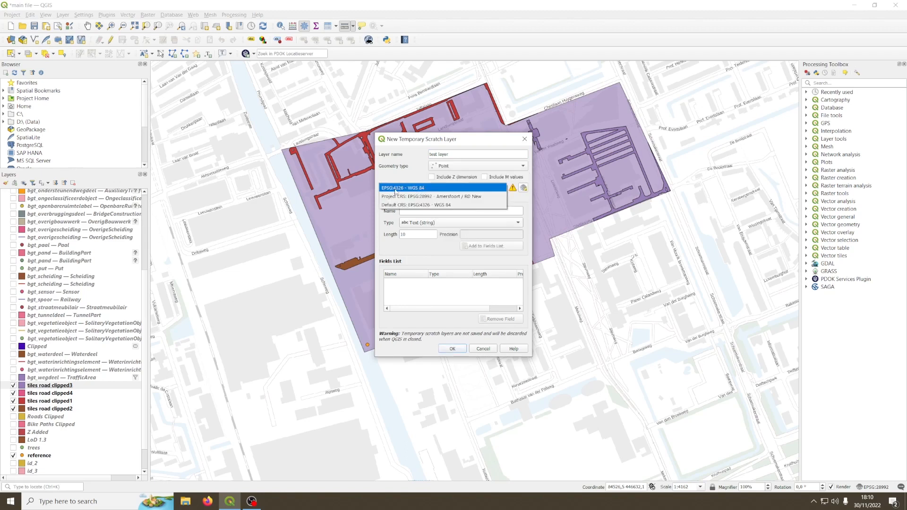
pyautogui.click(457, 198)
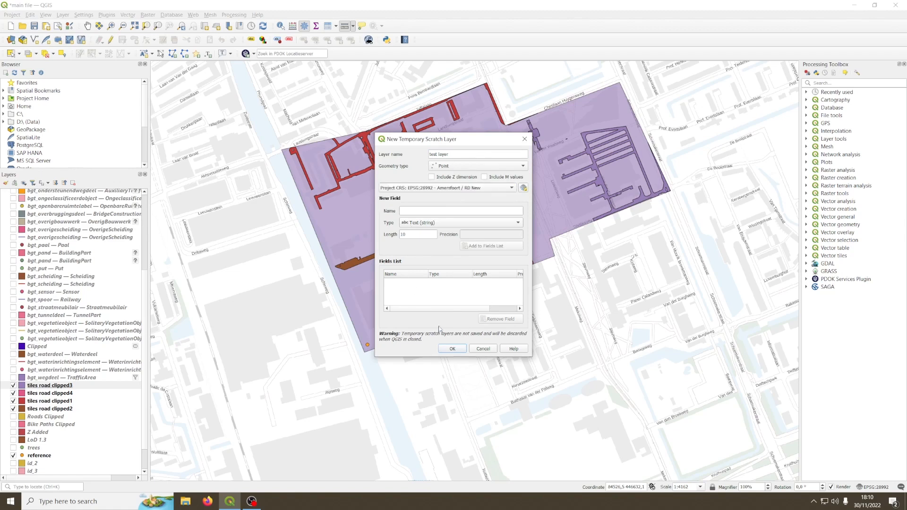
pyautogui.click(452, 348)
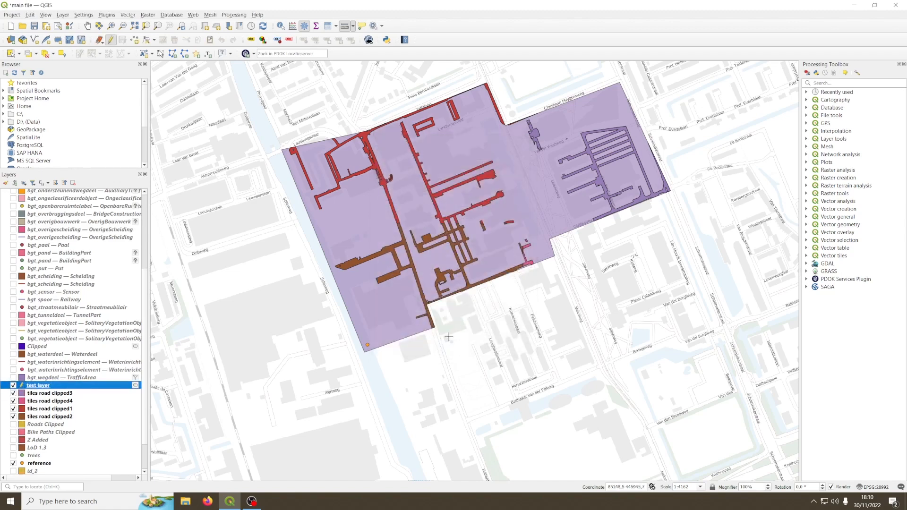
# Add thirteen points to test layer, scattered across and just southeast of the project area, and save the layer edits.
pyautogui.click(134, 40)
pyautogui.click(495, 348)
pyautogui.click(599, 303)
pyautogui.click(636, 238)
pyautogui.click(562, 213)
pyautogui.click(546, 157)
pyautogui.click(496, 164)
pyautogui.click(450, 149)
pyautogui.click(408, 197)
pyautogui.click(496, 231)
pyautogui.click(405, 265)
pyautogui.click(349, 207)
pyautogui.click(364, 157)
pyautogui.click(428, 150)
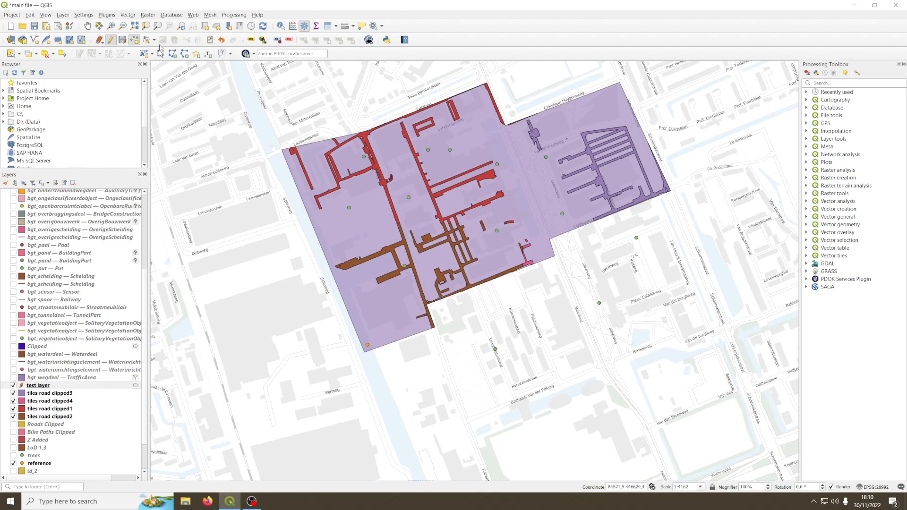
pyautogui.click(111, 42)
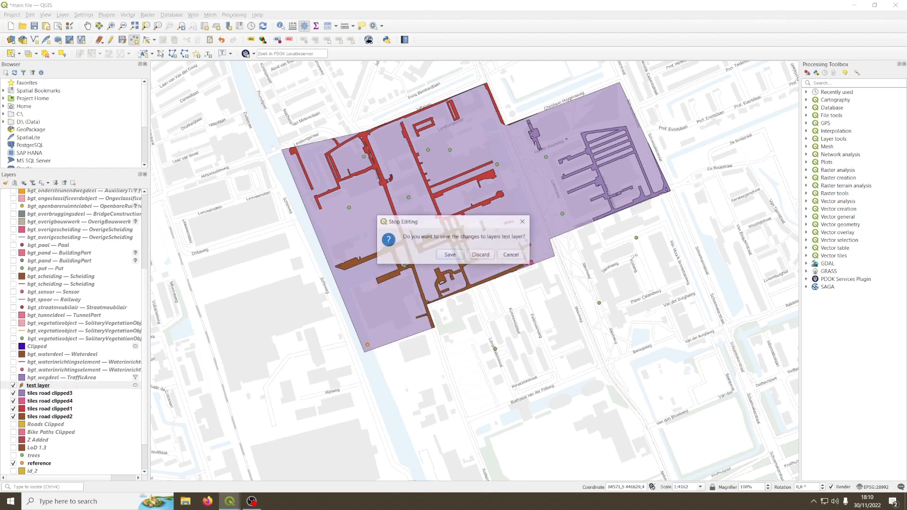
pyautogui.click(459, 262)
pyautogui.hotkey('ctrl', 'shift', 'm')
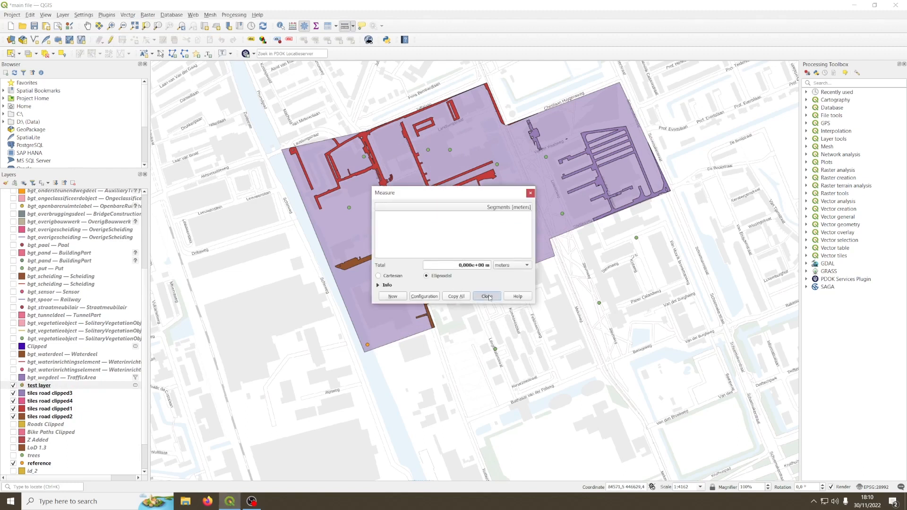
pyautogui.click(486, 296)
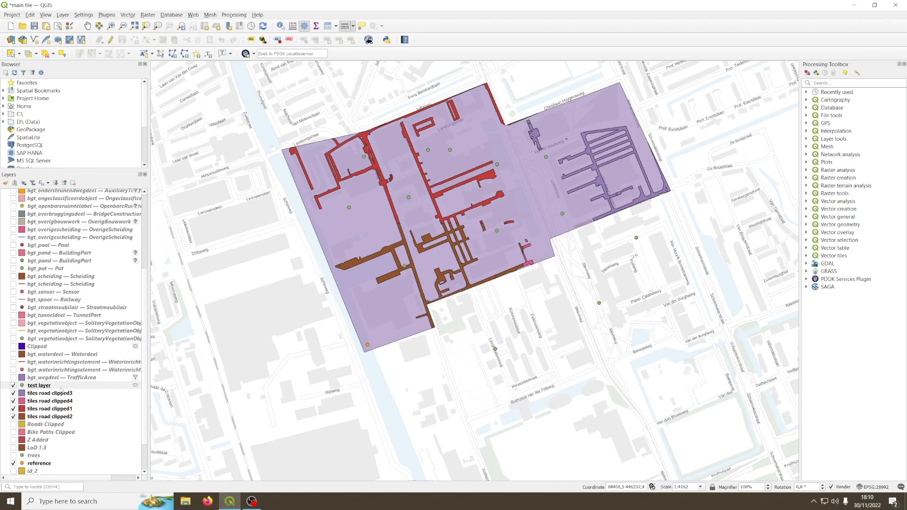
# Make test layer permanent by saving it as a GeoPackage named data on the Desktop, with layer name test_layer.
pyautogui.rightClick(61, 387)
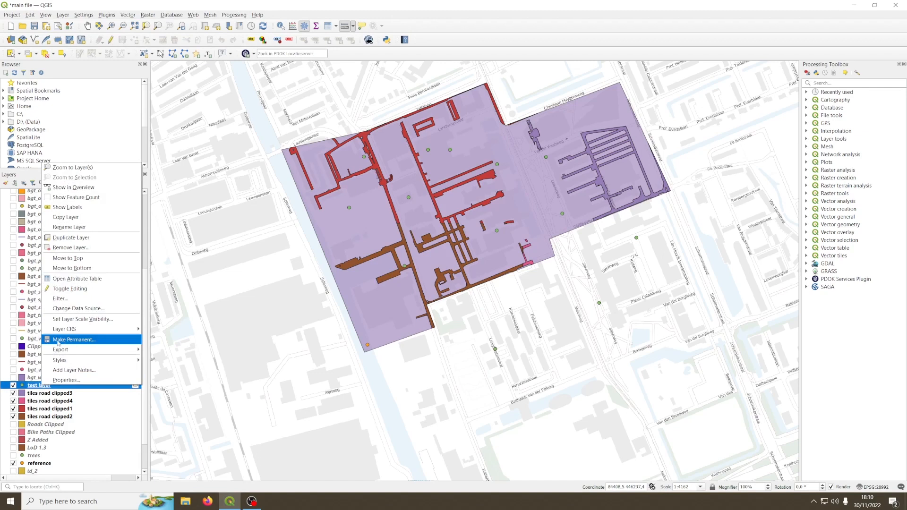
pyautogui.click(77, 341)
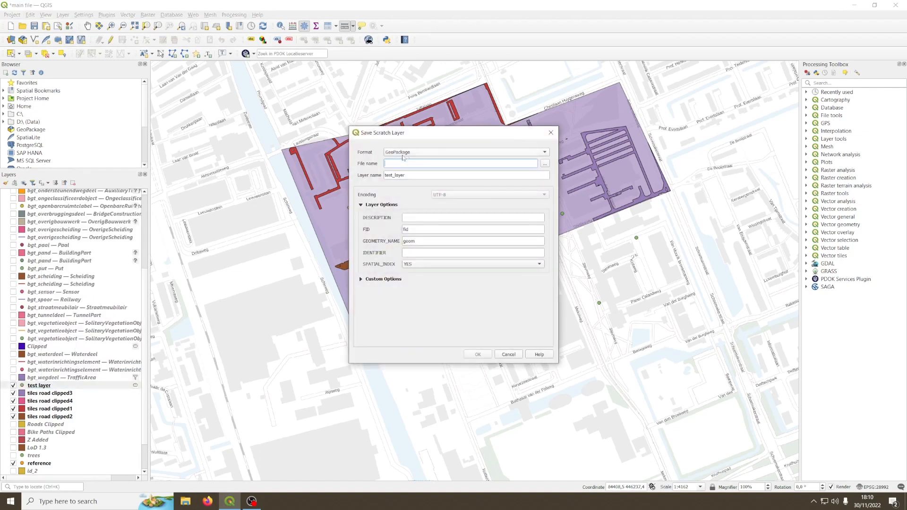
pyautogui.click(545, 164)
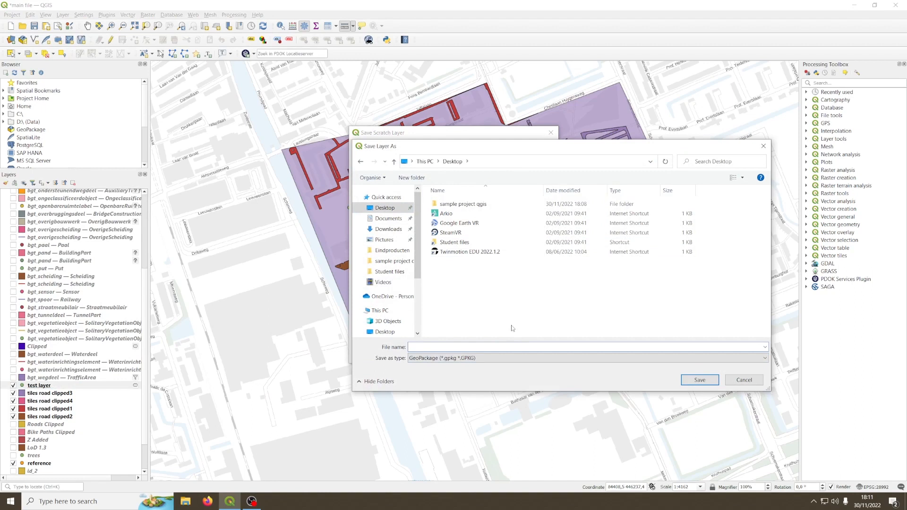
pyautogui.write('data')
pyautogui.click(700, 379)
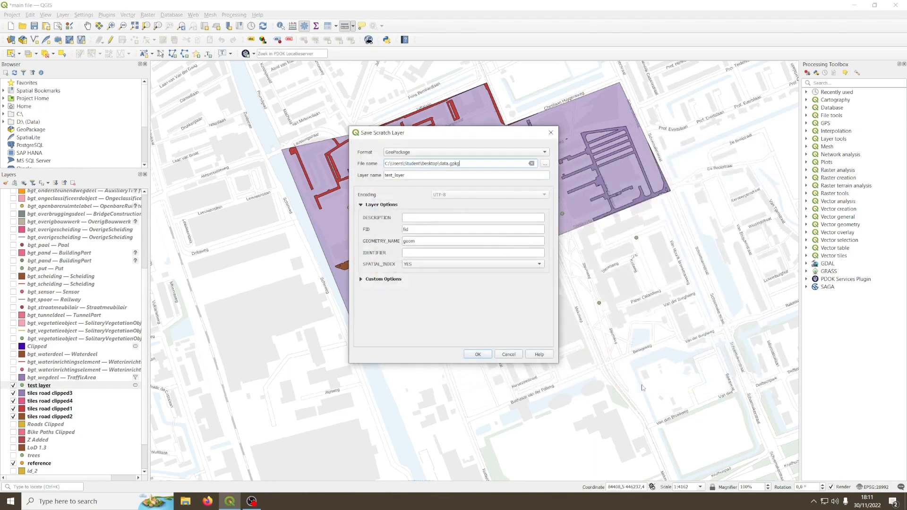
pyautogui.click(478, 354)
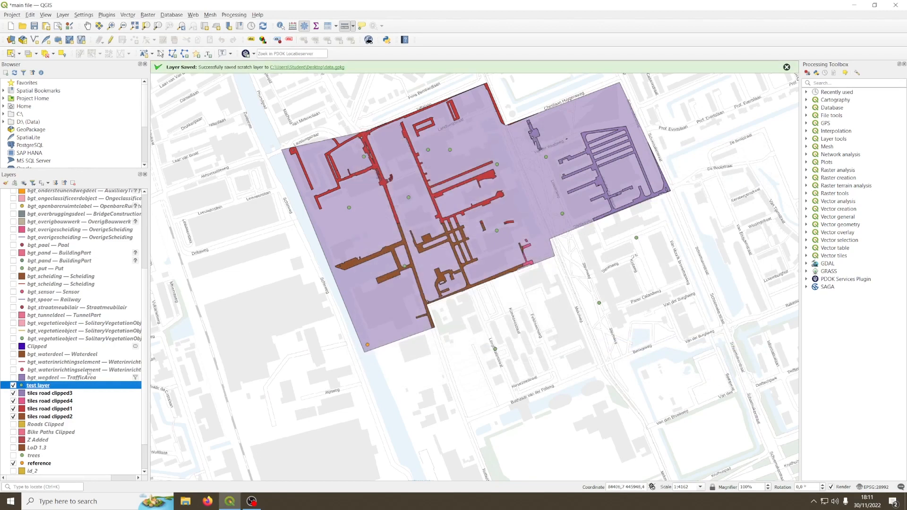
# Check the data.gpkg file on the Desktop in File Explorer, then return to QGIS.
pyautogui.click(185, 501)
pyautogui.click(279, 151)
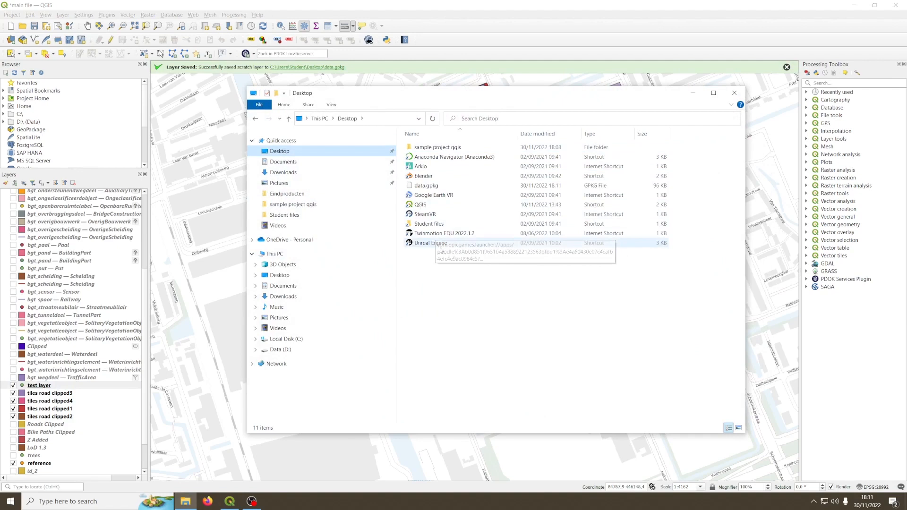
pyautogui.click(425, 186)
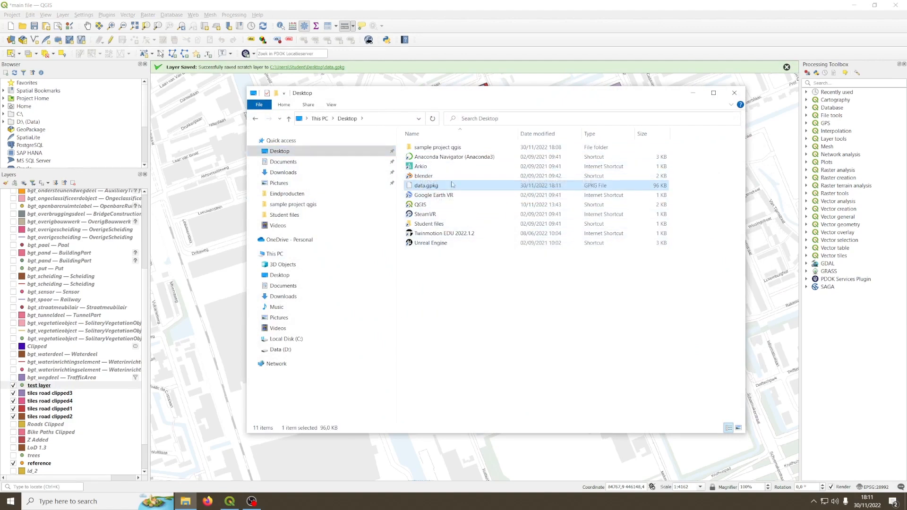
pyautogui.click(734, 93)
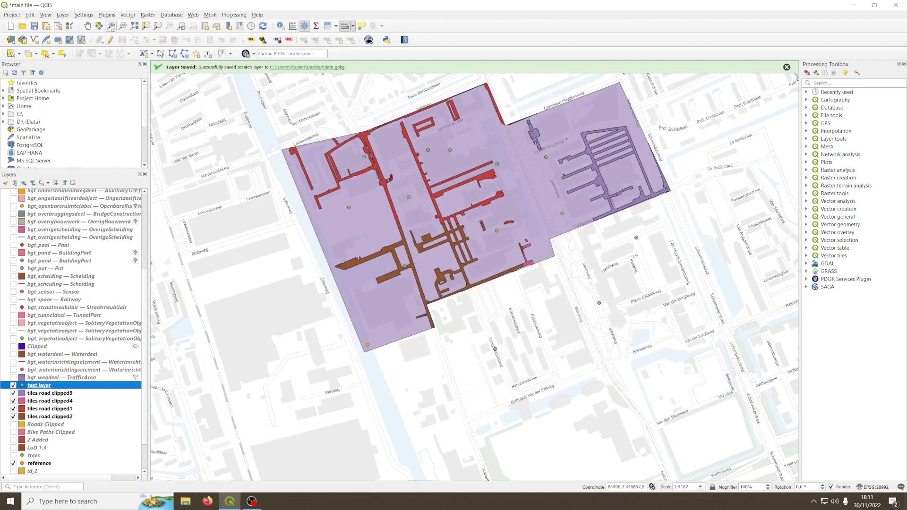
# Create a temporary scratch layer with Polygon geometry under the default name New scratch layer, choosing its coordinate reference system.
pyautogui.click(83, 15)
pyautogui.moveTo(63, 15)
pyautogui.moveTo(114, 34)
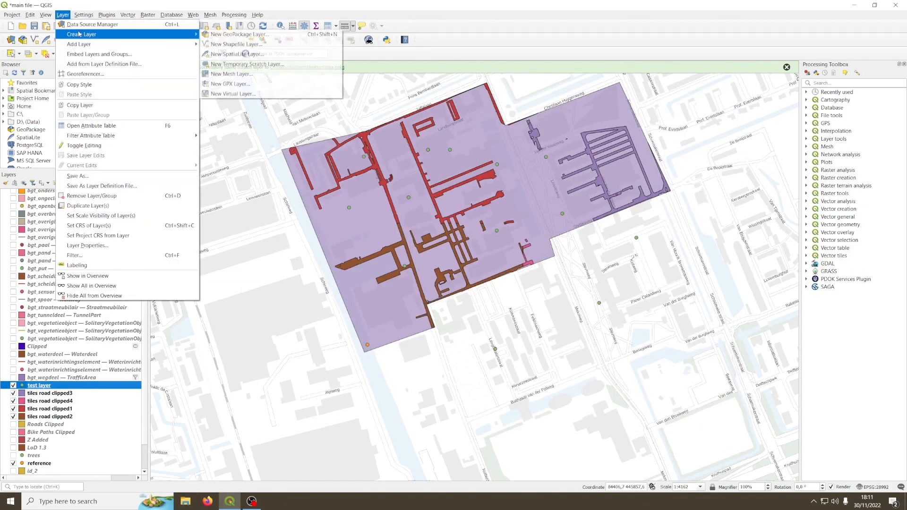
pyautogui.click(214, 65)
pyautogui.click(477, 166)
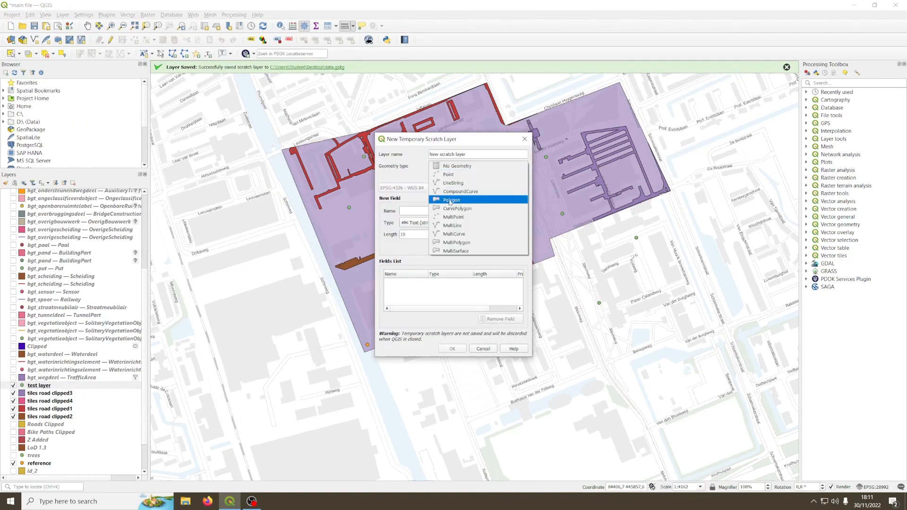
pyautogui.click(450, 200)
pyautogui.click(426, 188)
pyautogui.click(446, 202)
pyautogui.click(452, 348)
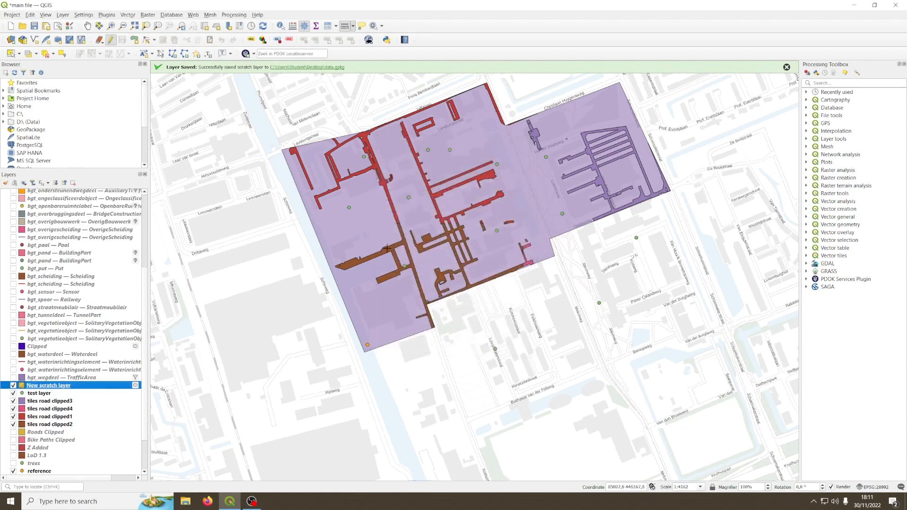
# Draw a five-sided polygon over the southern edge of the project area in New scratch layer and save the layer edits.
pyautogui.click(134, 40)
pyautogui.click(474, 255)
pyautogui.click(541, 257)
pyautogui.click(565, 316)
pyautogui.click(481, 341)
pyautogui.click(425, 295)
pyautogui.rightClick(425, 295)
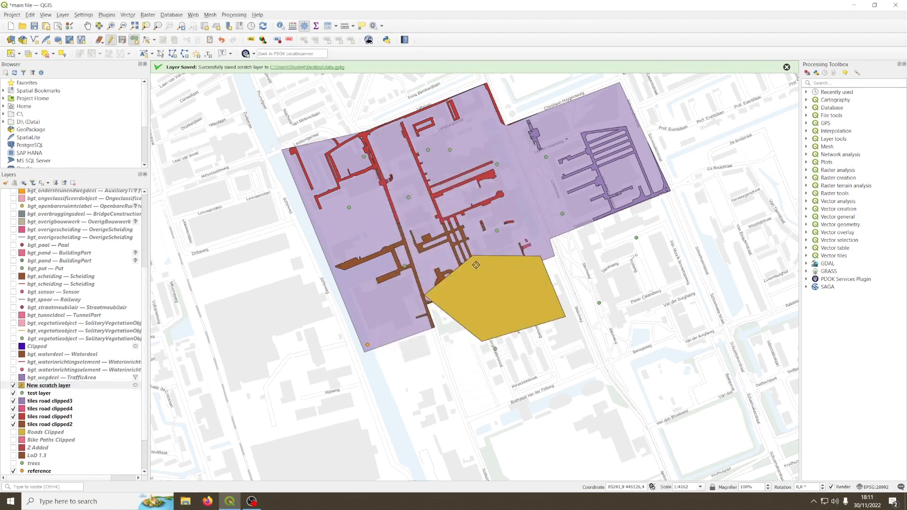
pyautogui.click(110, 40)
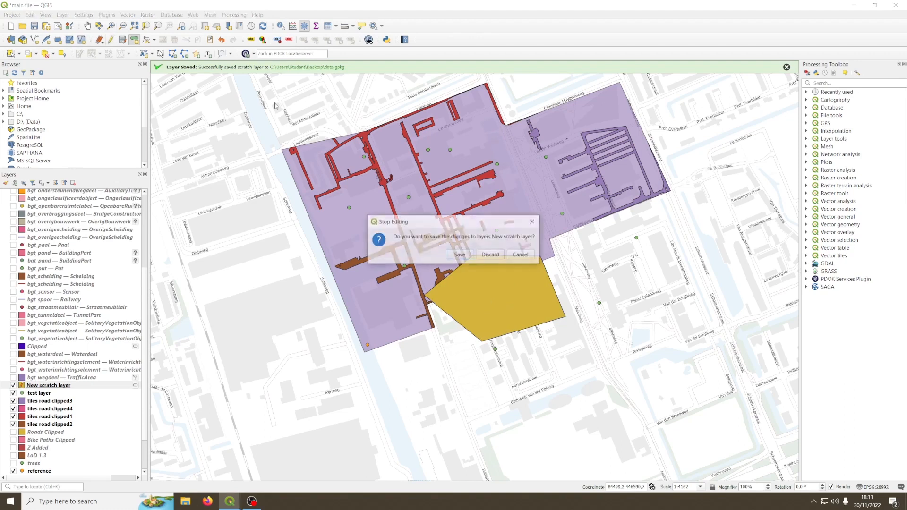
pyautogui.click(453, 254)
pyautogui.click(481, 298)
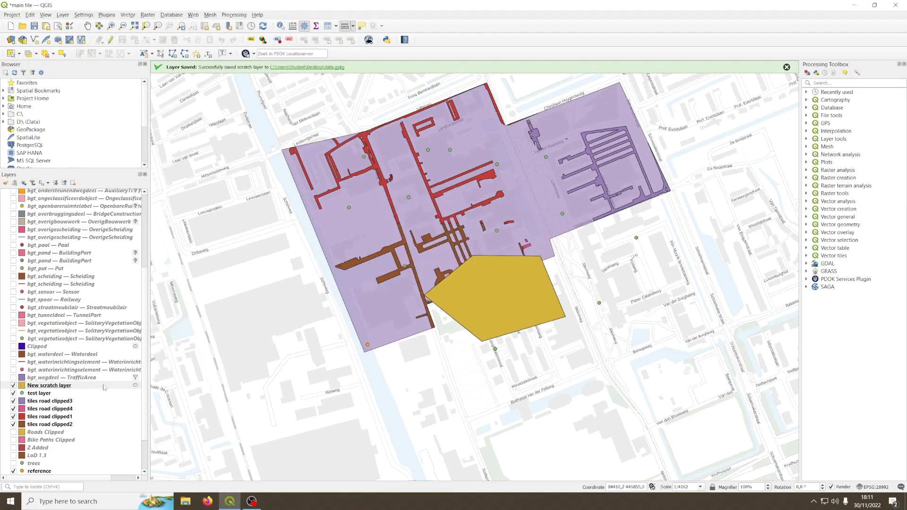
# Make New scratch layer permanent by saving it as new_scratch_layer in the existing data.gpkg GeoPackage on the Desktop.
pyautogui.rightClick(49, 386)
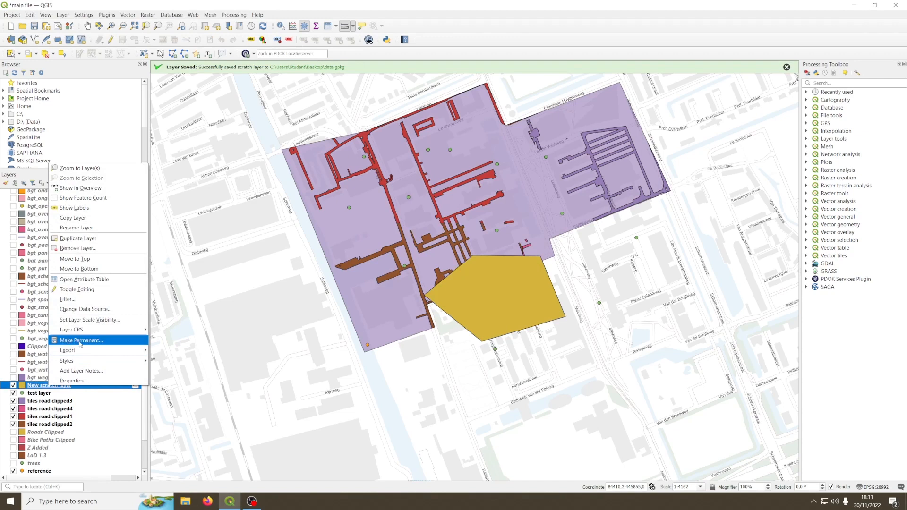
pyautogui.click(93, 350)
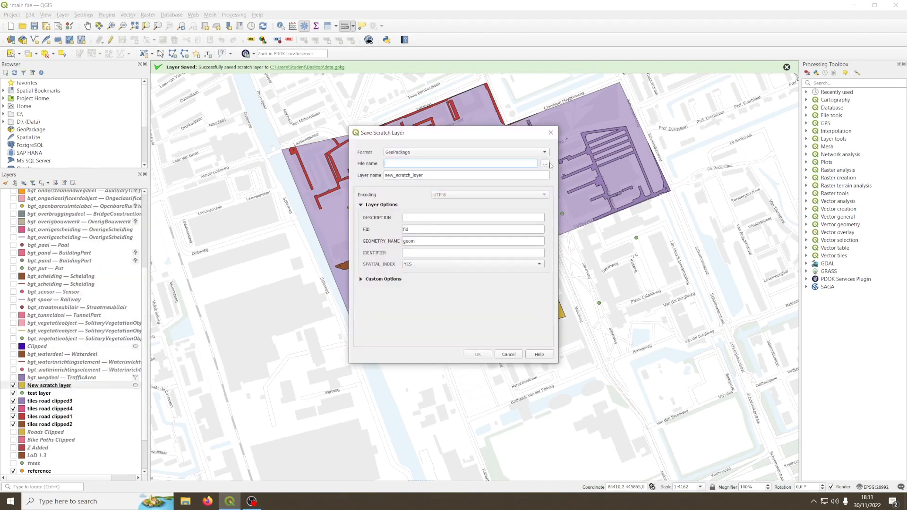
pyautogui.click(545, 163)
pyautogui.click(448, 224)
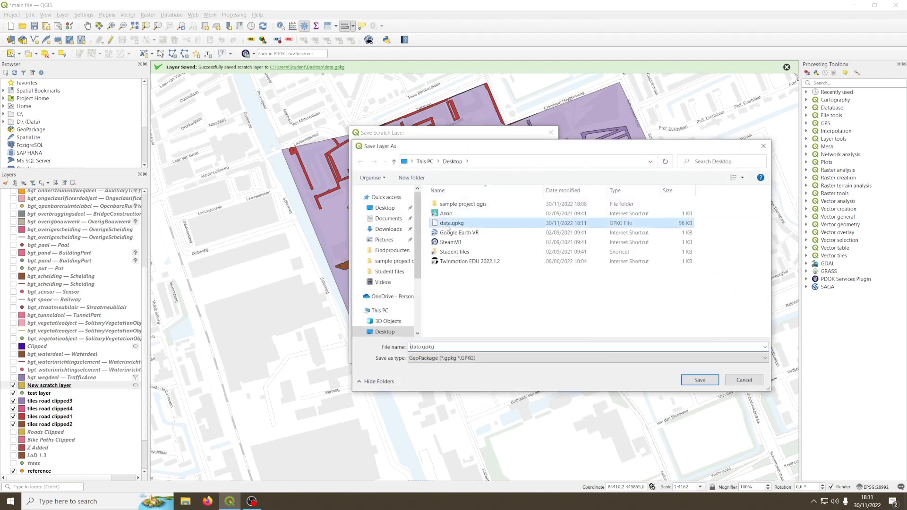
pyautogui.click(704, 381)
pyautogui.click(478, 354)
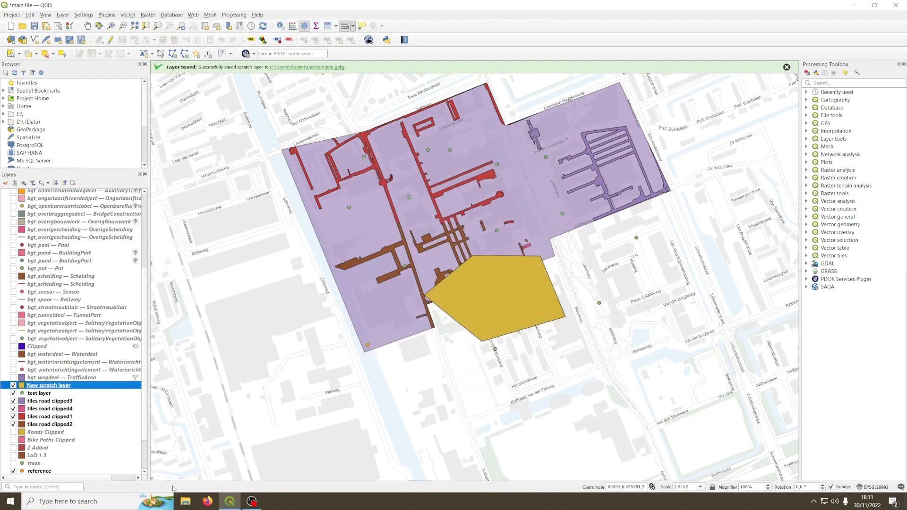
# Remove New scratch layer and test layer from the project.
pyautogui.keyDown('ctrl'); pyautogui.click(43, 393); pyautogui.keyUp('ctrl')
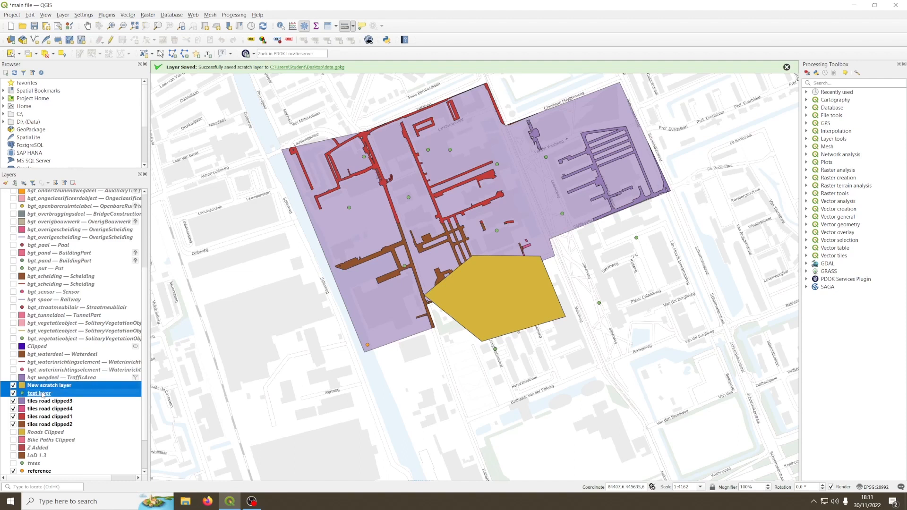
pyautogui.rightClick(41, 393)
pyautogui.click(67, 264)
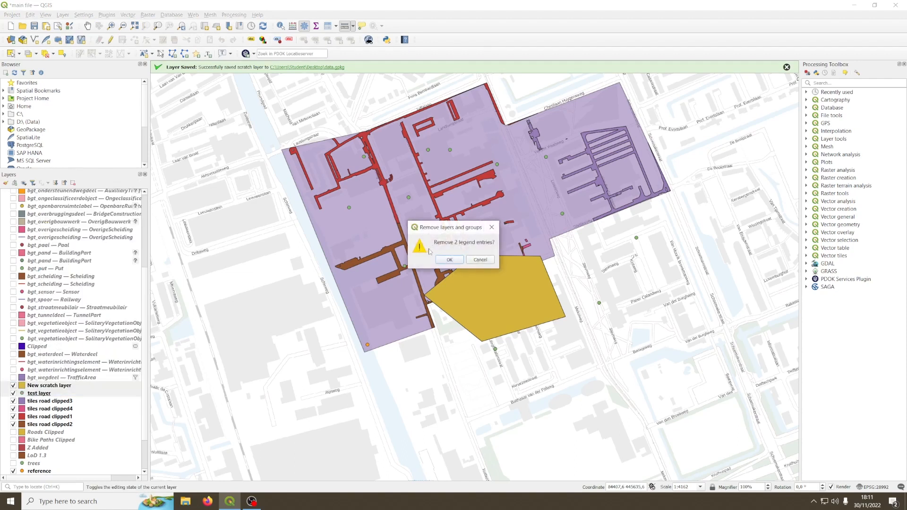
pyautogui.click(446, 258)
# Load new_scratch_layer and test_layer from data.gpkg on the Desktop into the QGIS project.
pyautogui.click(188, 499)
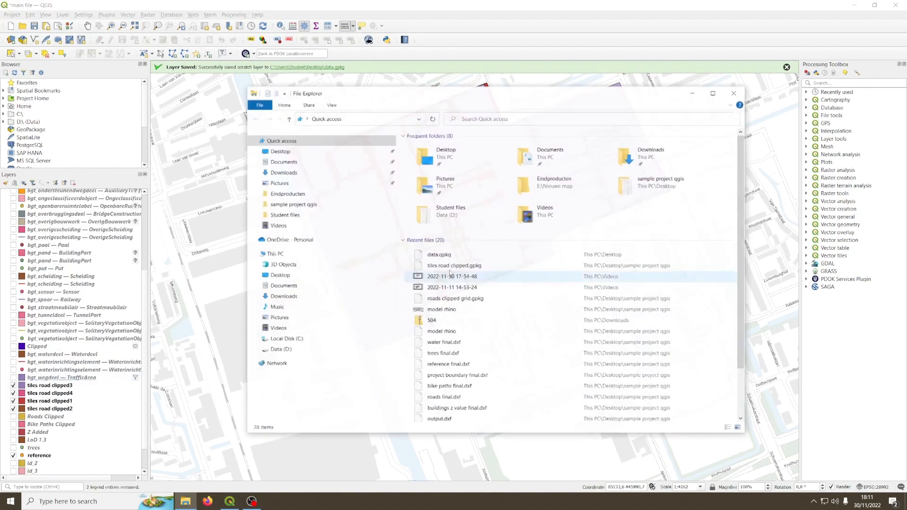
pyautogui.click(281, 151)
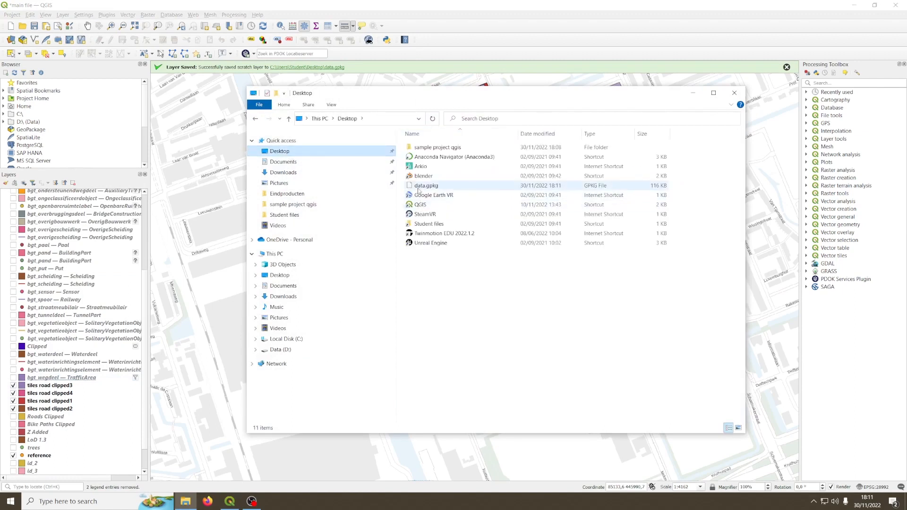
pyautogui.moveTo(429, 187); pyautogui.dragTo(206, 178)
pyautogui.click(728, 91)
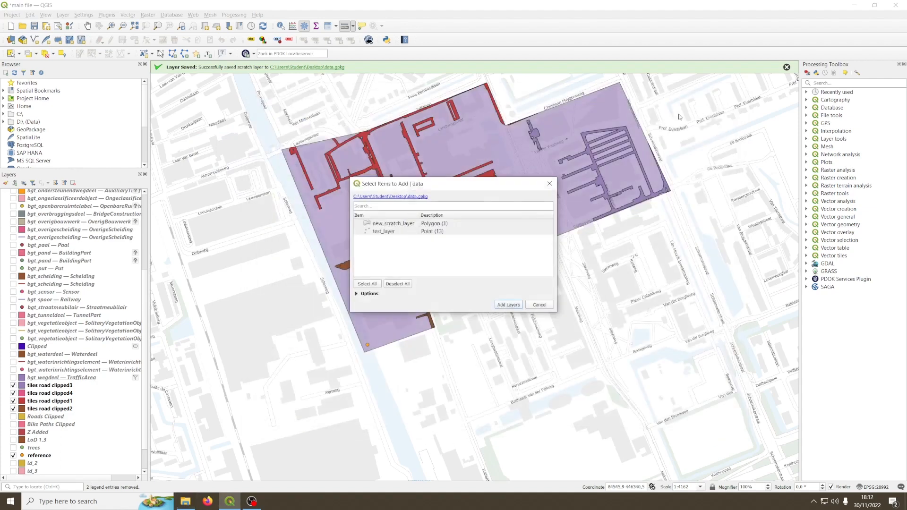
pyautogui.click(390, 231)
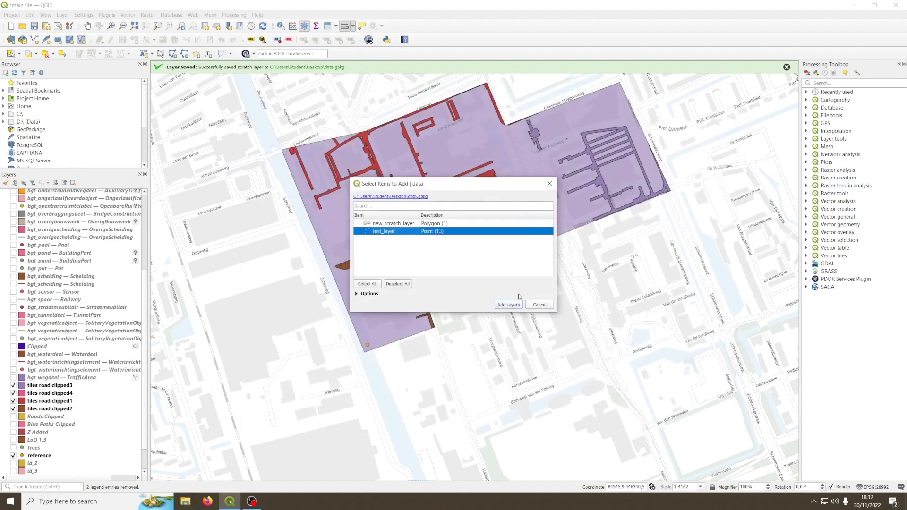
pyautogui.keyDown('ctrl'); pyautogui.click(384, 224); pyautogui.keyUp('ctrl')
pyautogui.click(508, 305)
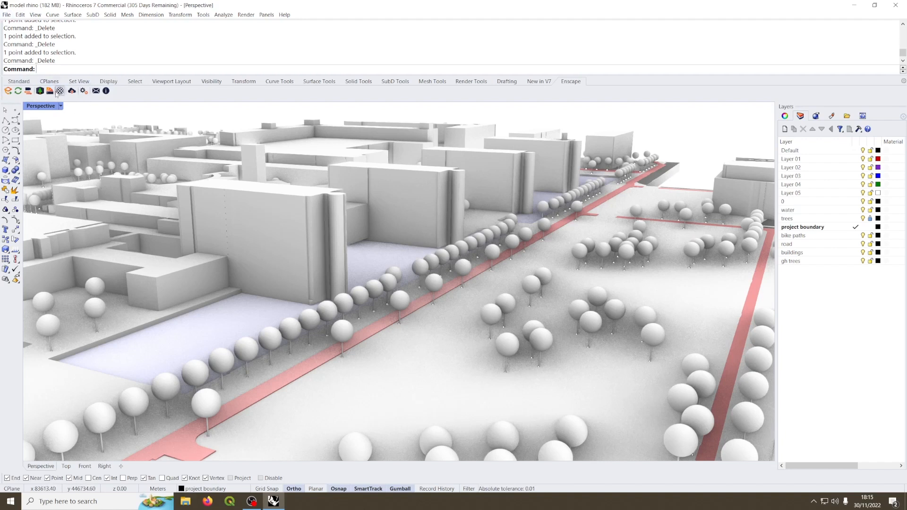
# In Rhino, enable the Enscape toolbar from the Enscape.Rhino7.Plugin file and dock it with the other toolbars.
pyautogui.click(6, 14)
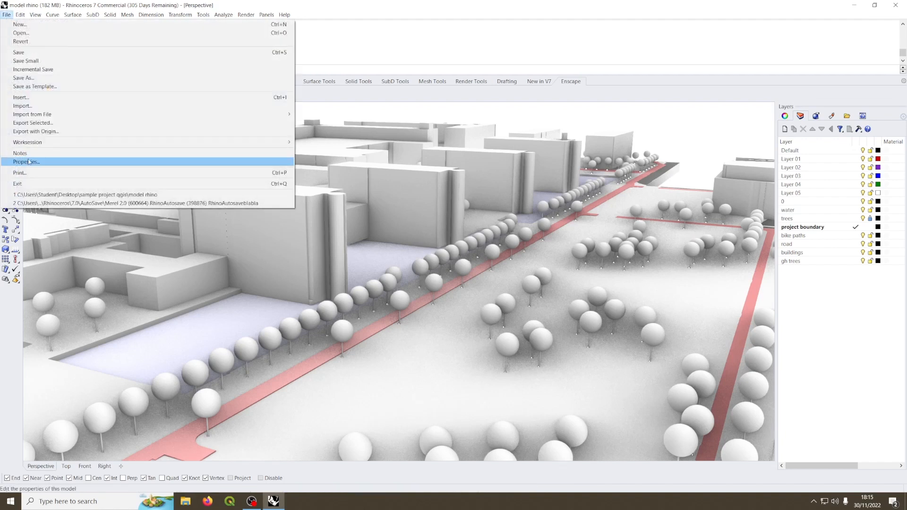
pyautogui.click(26, 162)
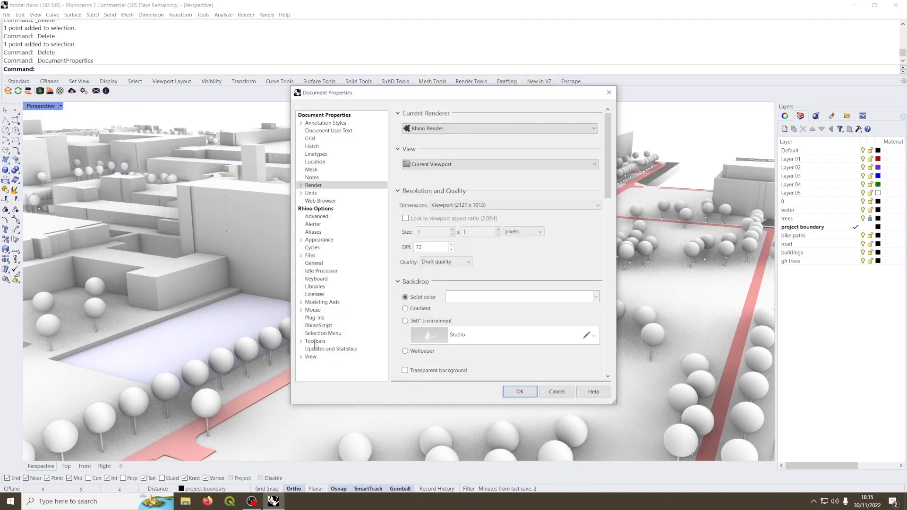
pyautogui.click(315, 341)
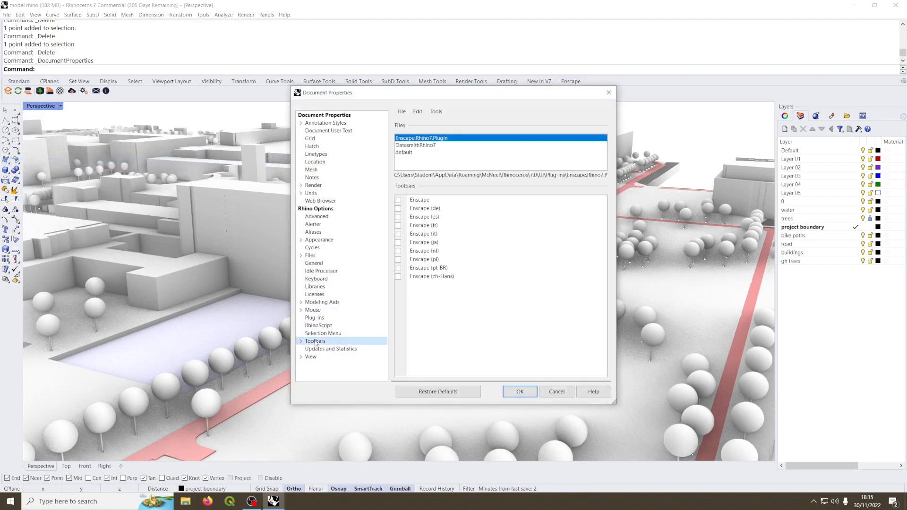
pyautogui.click(398, 200)
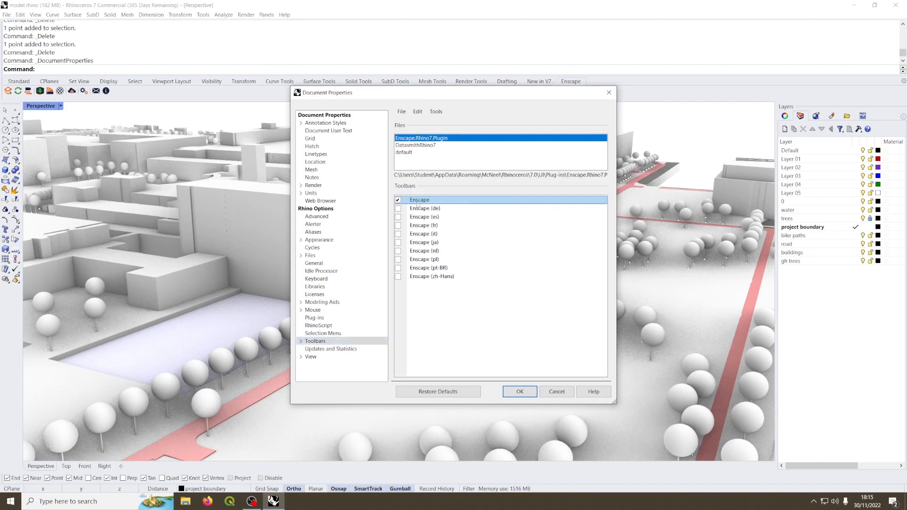
pyautogui.click(519, 392)
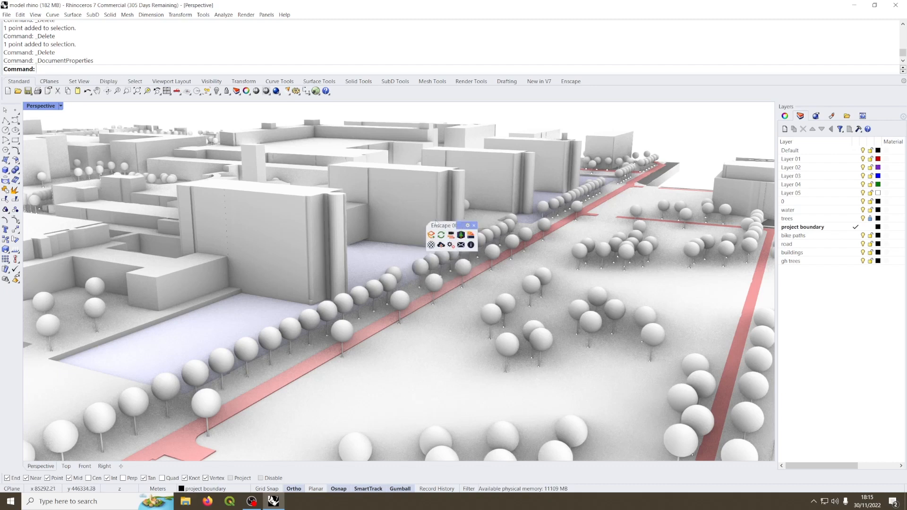
pyautogui.moveTo(436, 225); pyautogui.dragTo(597, 94)
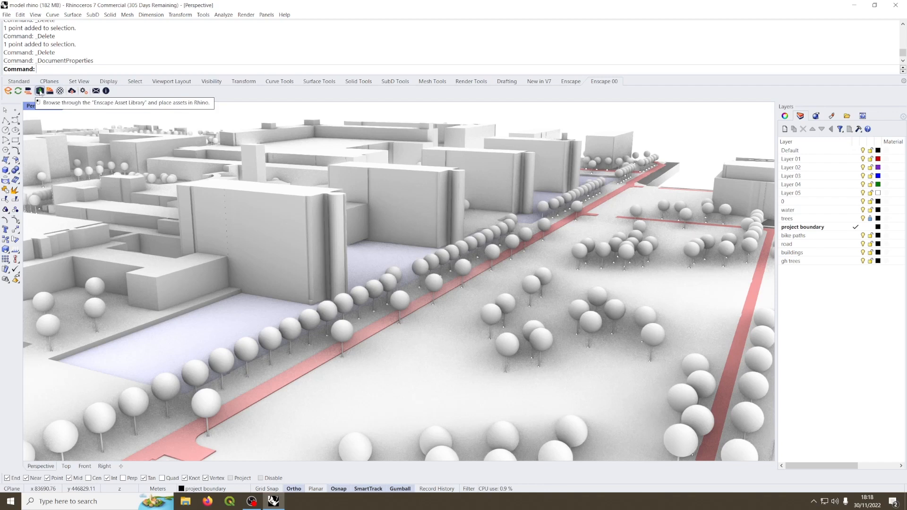
# Open the Enscape Asset Library and filter it to Vegetation assets tagged Tree.
pyautogui.click(40, 92)
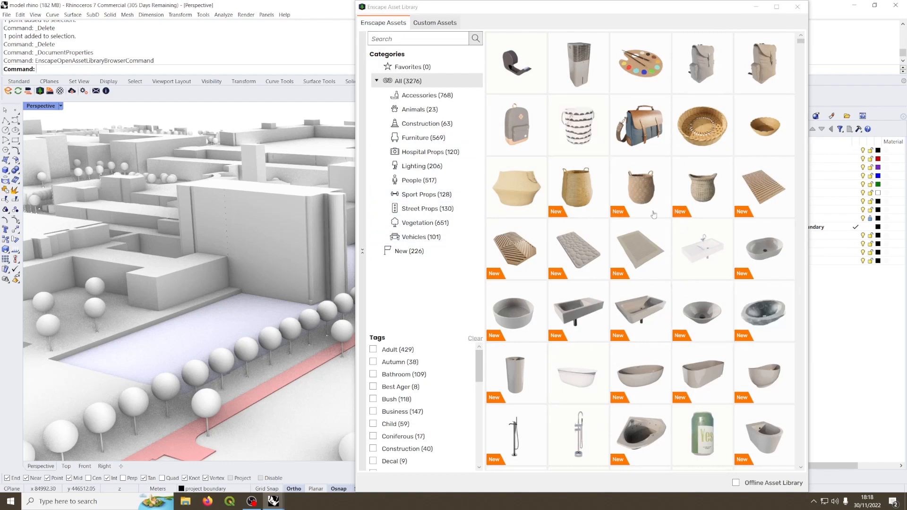
pyautogui.click(423, 224)
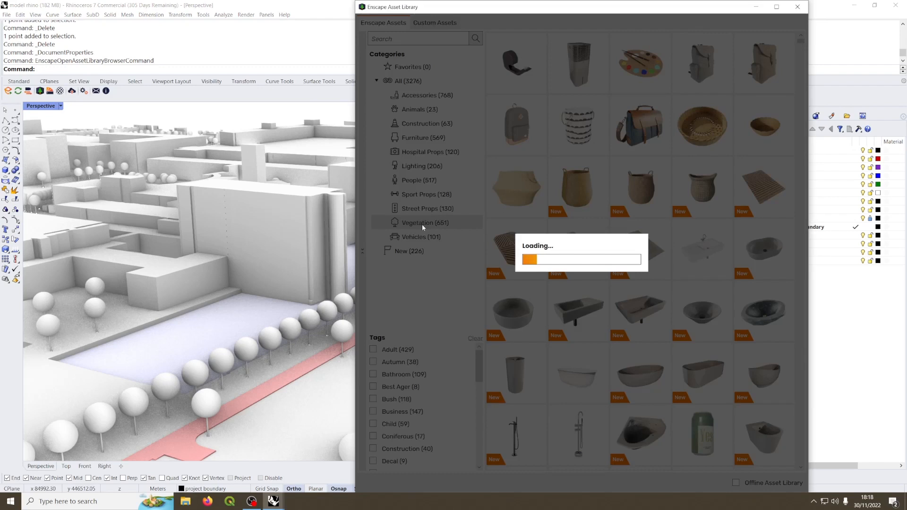
pyautogui.scroll(-2, 420, 411)
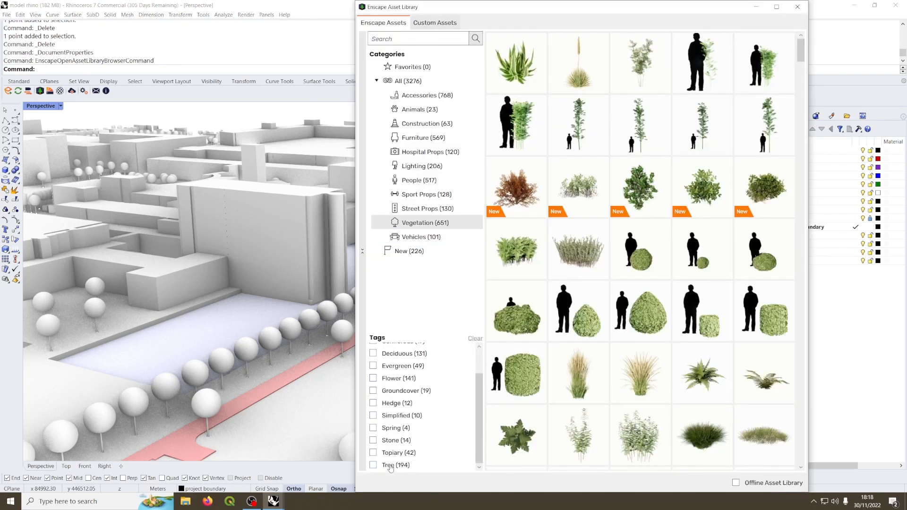
pyautogui.click(374, 465)
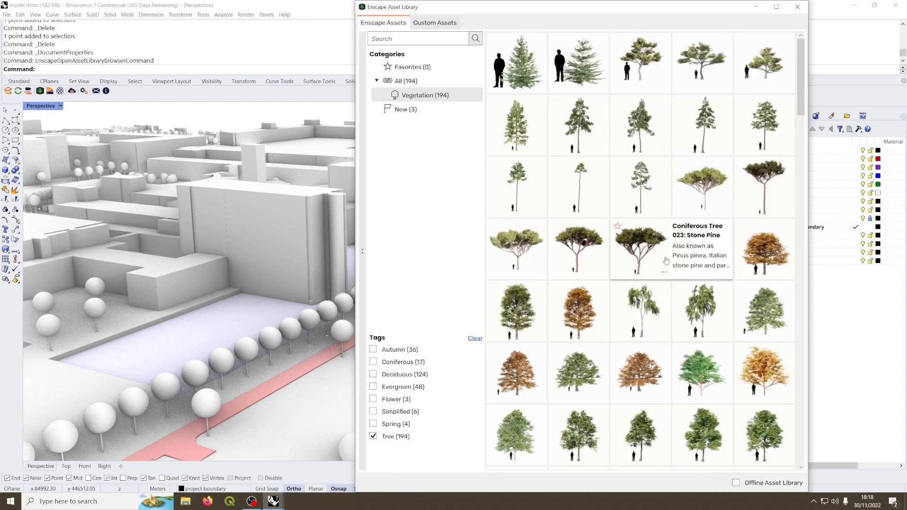
pyautogui.scroll(-5, 675, 258)
pyautogui.scroll(-1, 675, 258)
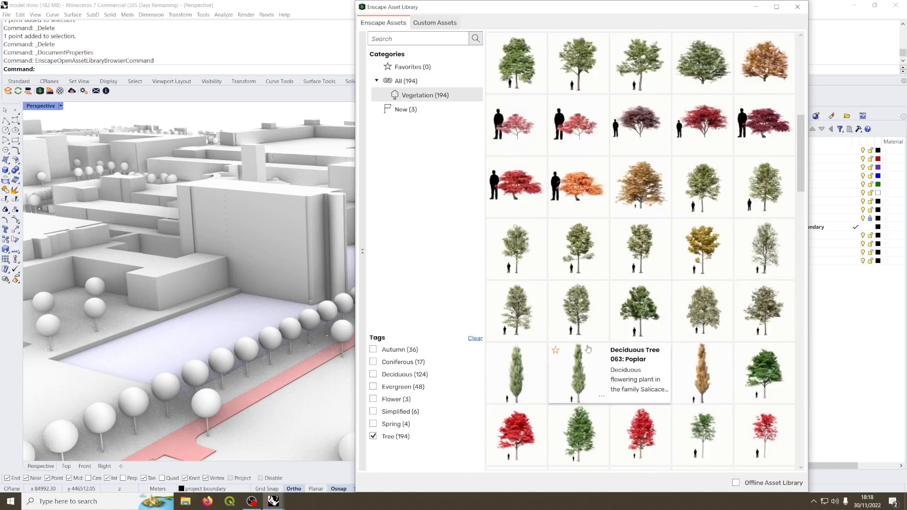
# Place three deciduous trees on the ground beside the red path, including Deciduous Tree 066: Red Maple and 048: Maple, and close the asset library.
pyautogui.click(581, 313)
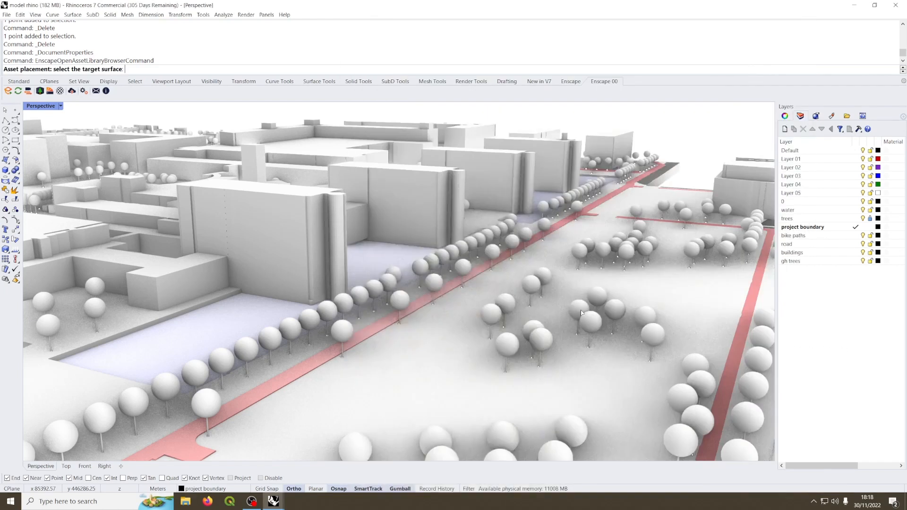
pyautogui.click(407, 360)
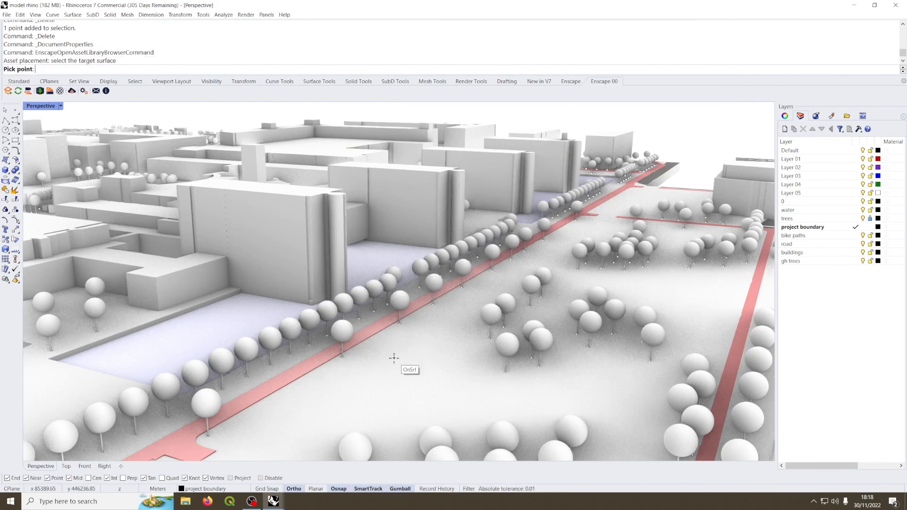
pyautogui.click(399, 361)
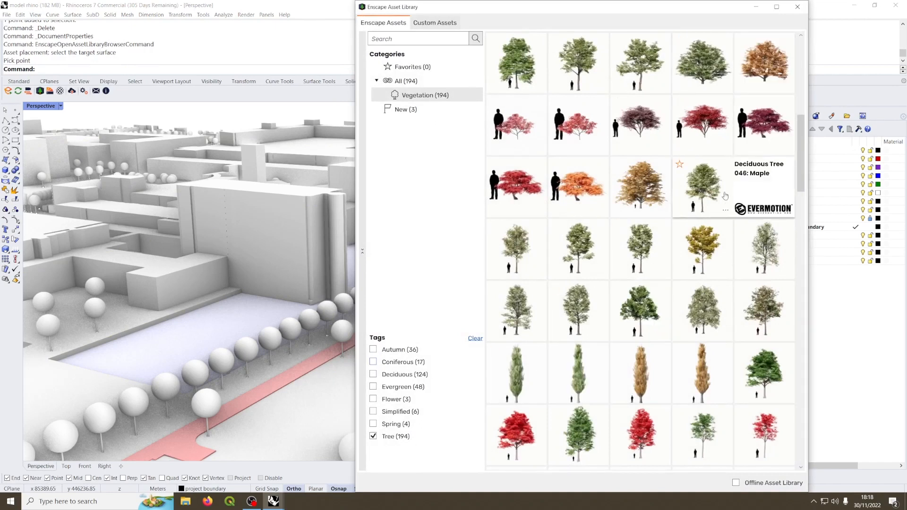
pyautogui.moveTo(744, 405)
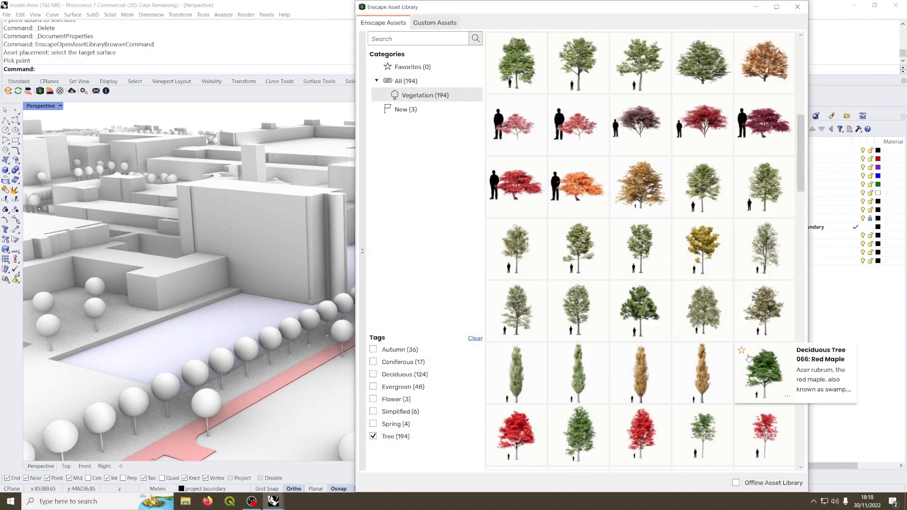
pyautogui.click(769, 376)
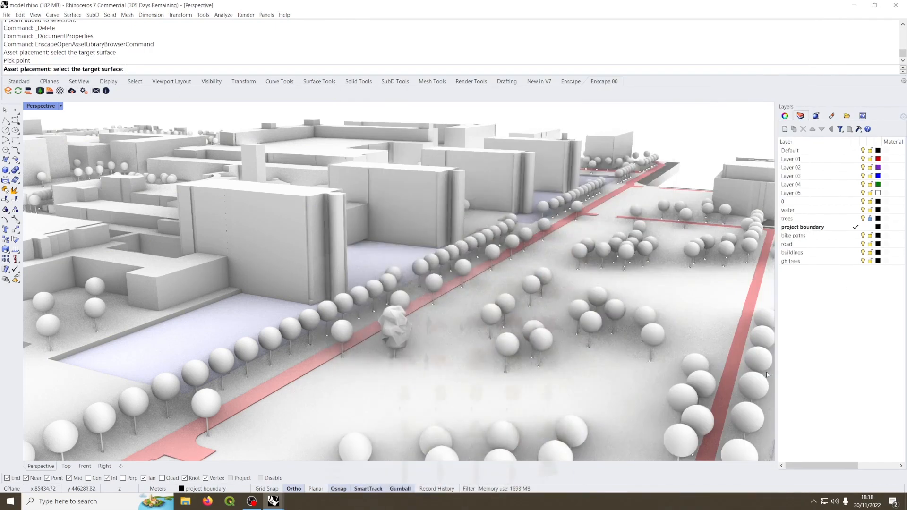
pyautogui.click(450, 357)
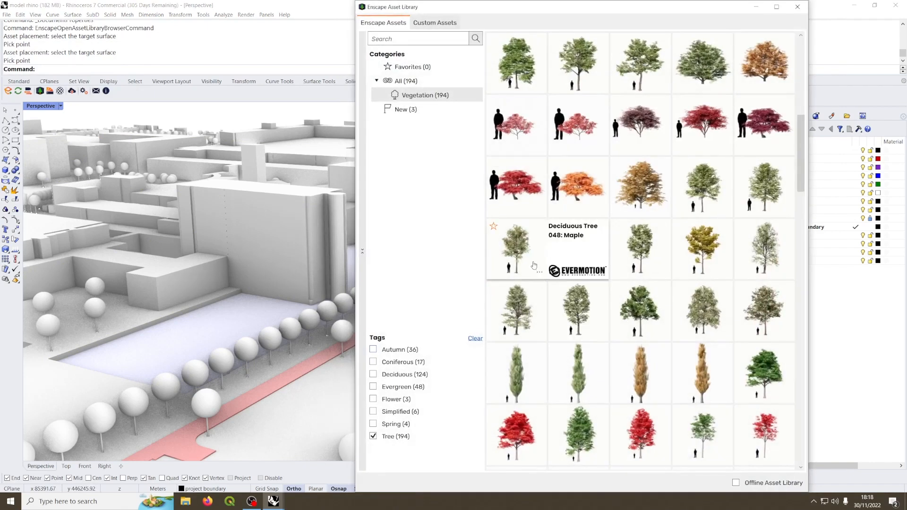
pyautogui.click(519, 257)
pyautogui.click(441, 377)
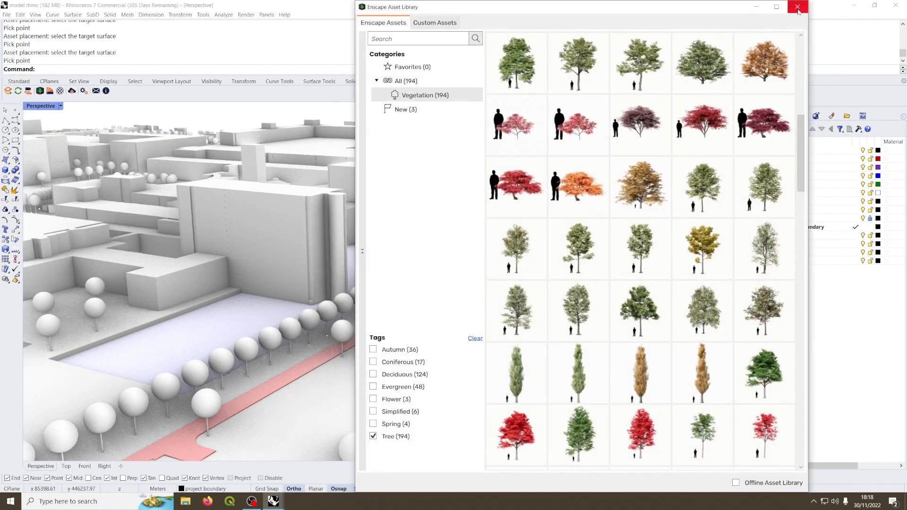
pyautogui.click(797, 7)
# Reposition the three placed Enscape trees so they stand apart from each other beside the red path.
pyautogui.click(433, 347)
pyautogui.moveTo(456, 358)
pyautogui.mouseDown()
pyautogui.moveTo(489, 371)
pyautogui.moveTo(471, 363)
pyautogui.mouseUp()
pyautogui.click(399, 331)
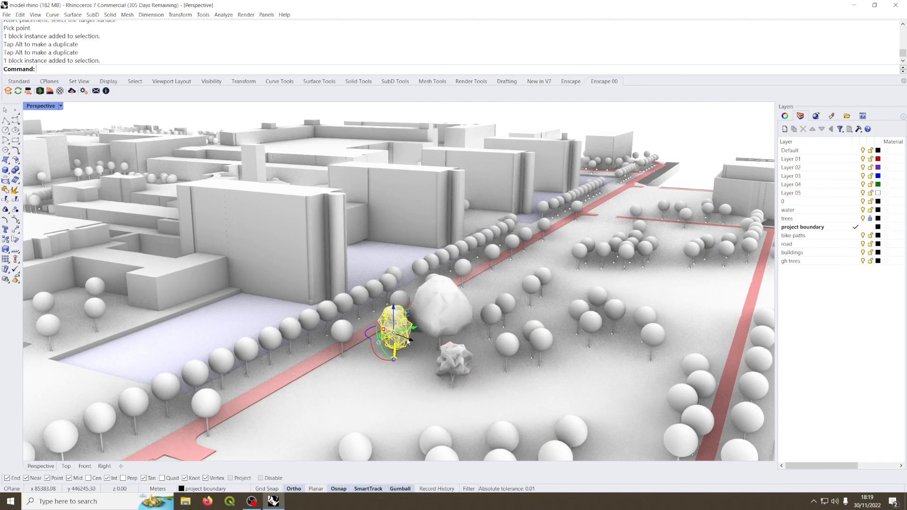
pyautogui.moveTo(414, 325); pyautogui.dragTo(389, 335)
pyautogui.click(443, 324)
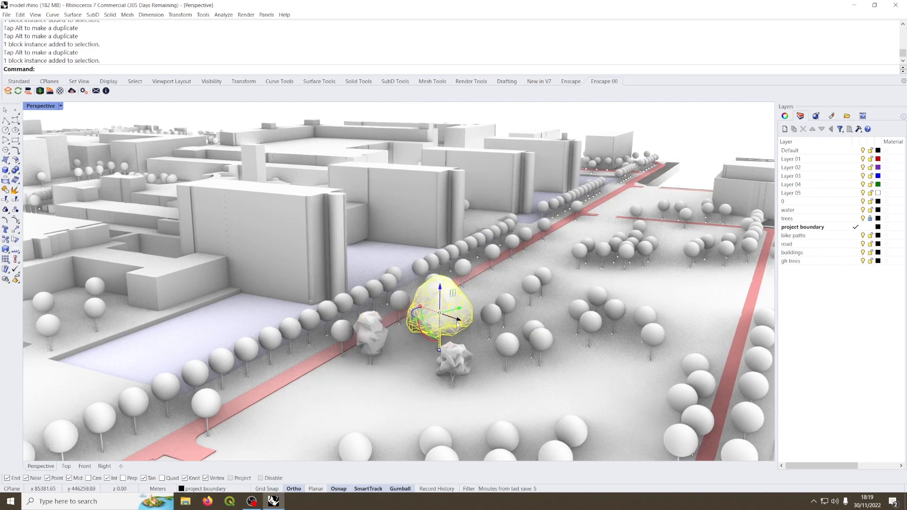
pyautogui.moveTo(457, 324); pyautogui.dragTo(444, 319)
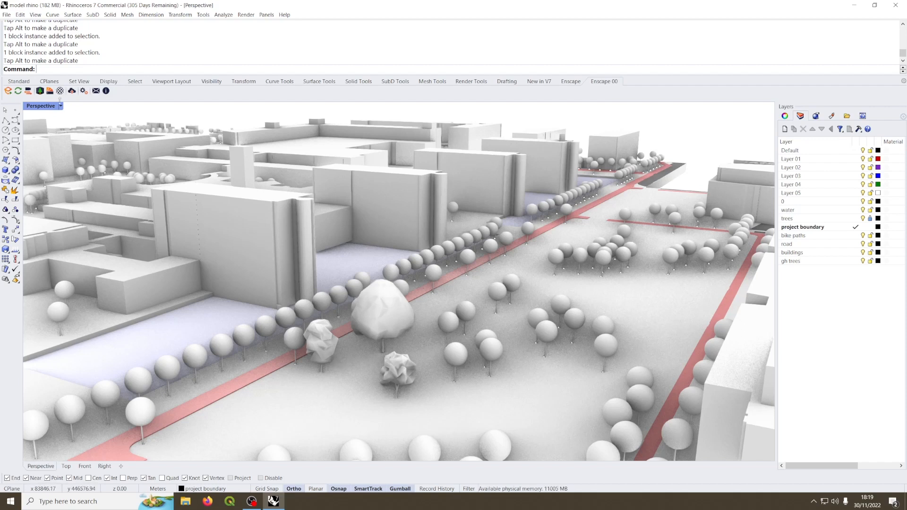
# Start the Enscape live render to inspect the placed trees, and close the render window.
pyautogui.click(8, 91)
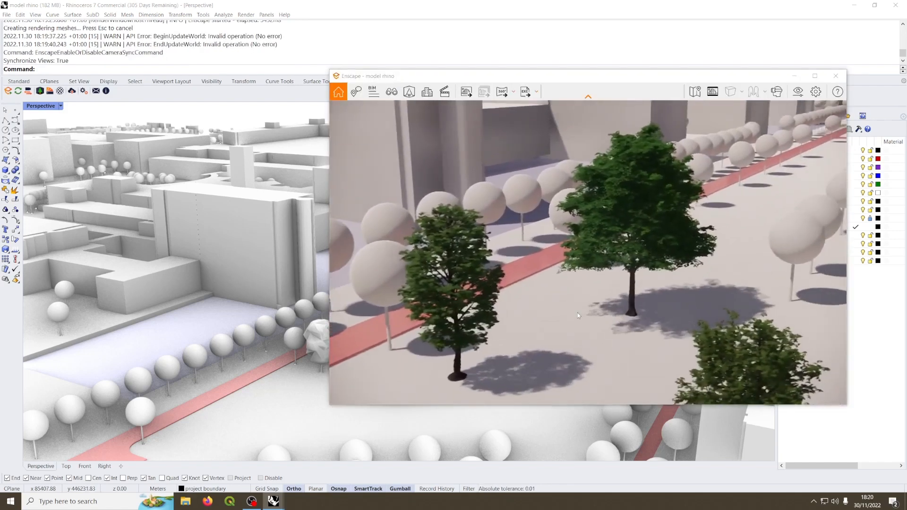
pyautogui.click(836, 76)
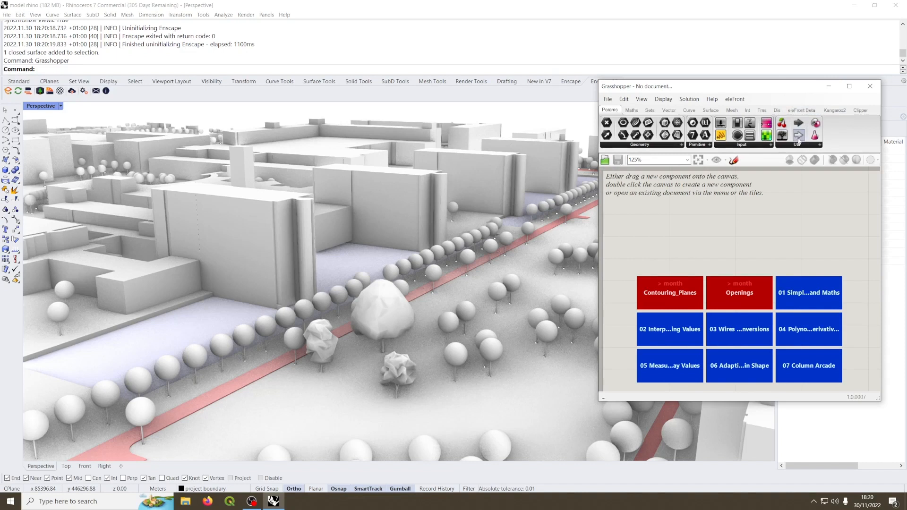
# Place three eleFront Extended Geometry parameters in a column on the Grasshopper canvas.
pyautogui.click(800, 110)
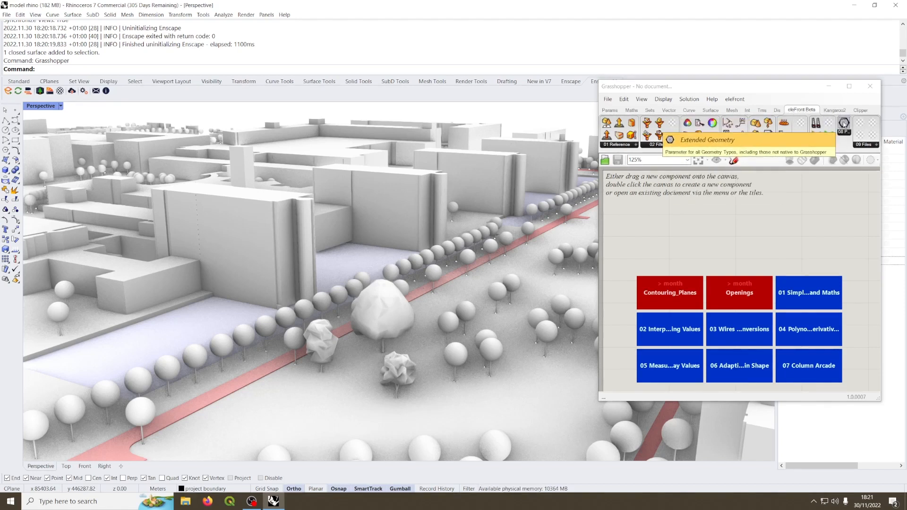
pyautogui.moveTo(646, 235); pyautogui.dragTo(644, 297)
pyautogui.hotkey('ctrl', 'c')
pyautogui.hotkey('ctrl', 'v')
pyautogui.hotkey('ctrl', 'v')
pyautogui.moveTo(647, 221); pyautogui.dragTo(642, 254)
pyautogui.click(675, 246)
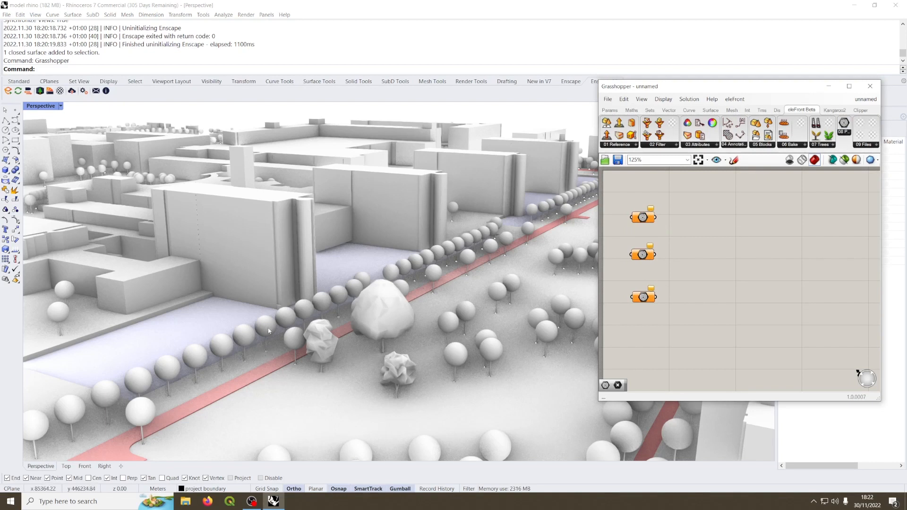
# Add three Point parameters to the Grasshopper canvas, one beneath each Extended Geometry parameter.
pyautogui.doubleClick(687, 231)
pyautogui.write('pt')
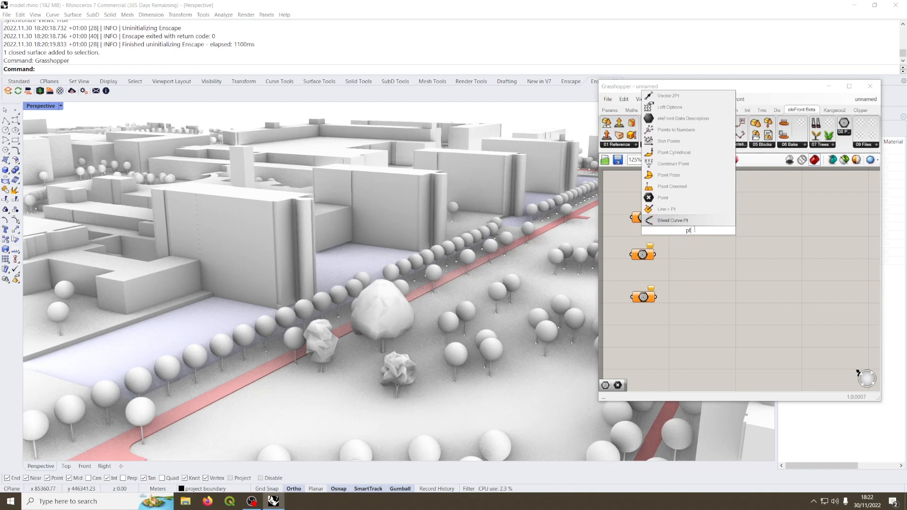
pyautogui.click(676, 221)
pyautogui.moveTo(678, 231); pyautogui.dragTo(656, 310)
pyautogui.hotkey('ctrl', 'c')
pyautogui.hotkey('ctrl', 'v')
pyautogui.hotkey('ctrl', 'v')
pyautogui.moveTo(657, 235); pyautogui.dragTo(661, 268)
pyautogui.click(696, 255)
# Assign the three Enscape tree blocks from the model to the three Extended Geometry parameters, one tree each.
pyautogui.click(318, 348)
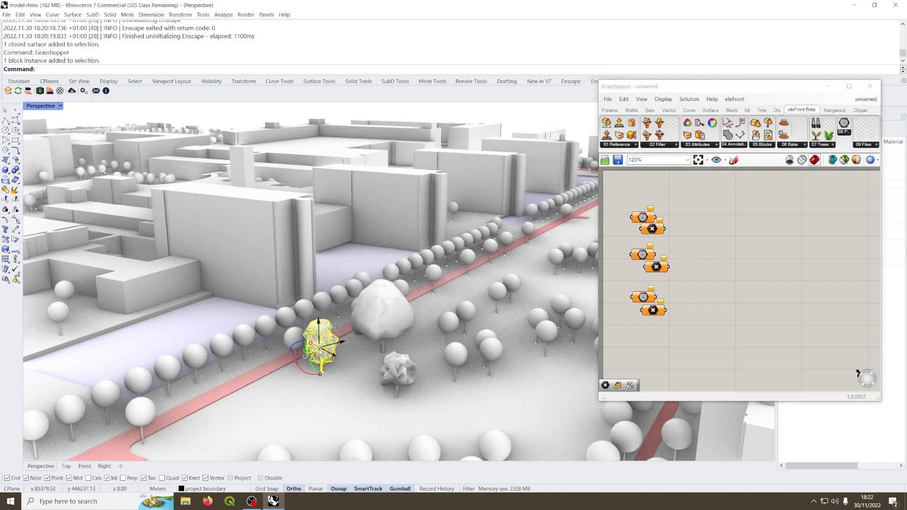
pyautogui.rightClick(644, 219)
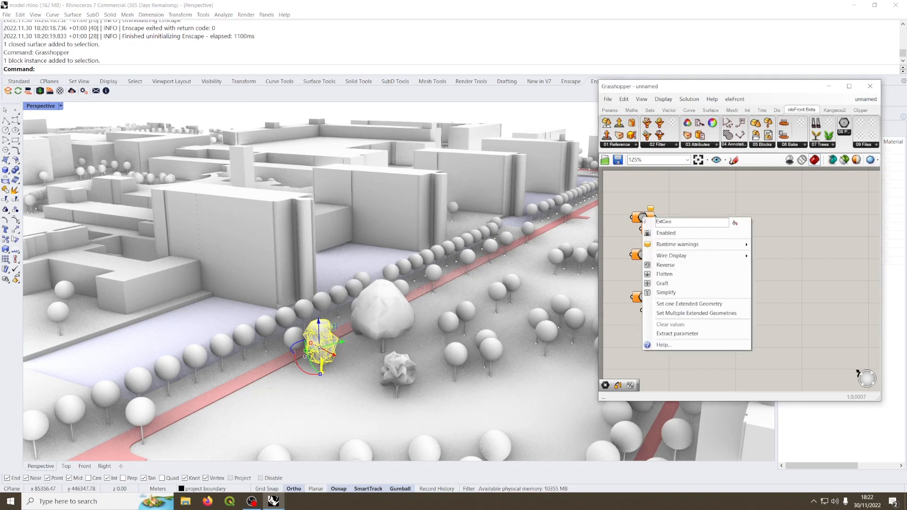
pyautogui.click(692, 304)
pyautogui.rightClick(642, 255)
pyautogui.click(693, 342)
pyautogui.click(382, 312)
pyautogui.rightClick(643, 297)
pyautogui.click(692, 384)
pyautogui.click(383, 311)
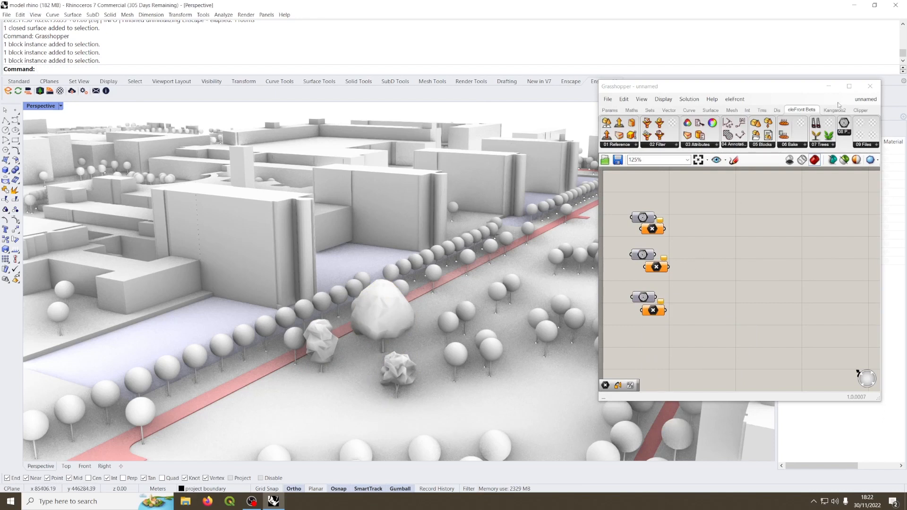
# Create a new Rhino layer named "enscape trees" and make it the current layer.
pyautogui.click(827, 86)
pyautogui.rightClick(804, 278)
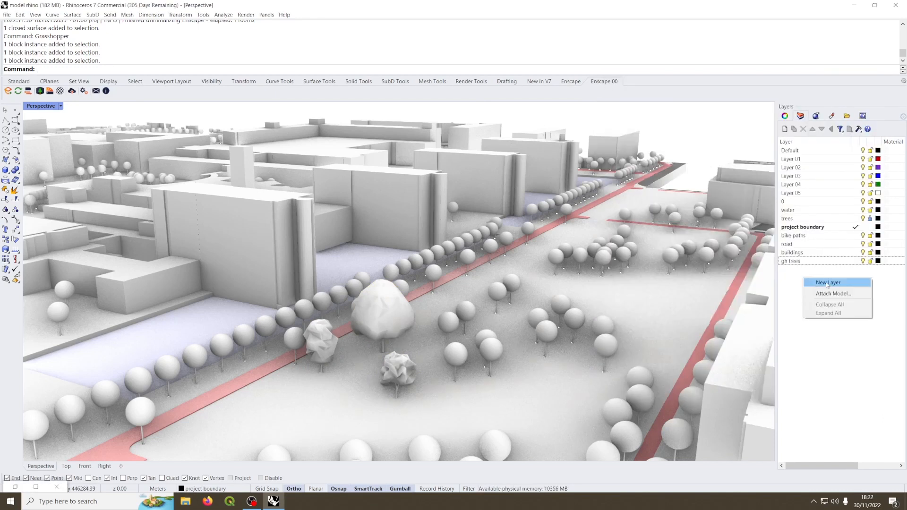
pyautogui.click(826, 282)
pyautogui.write('enscape trees')
pyautogui.press('Return')
pyautogui.doubleClick(826, 271)
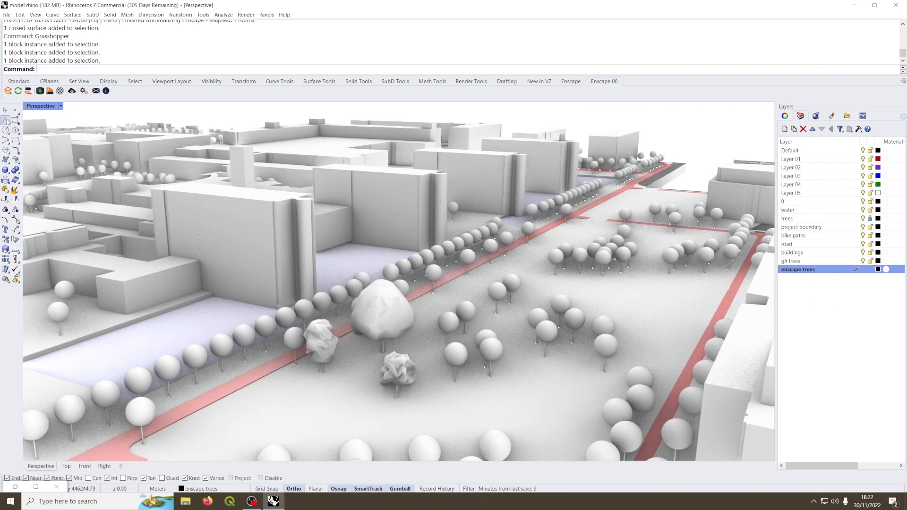
# Place a point object at the trunk base of each of the three Enscape trees in the model.
pyautogui.click(14, 112)
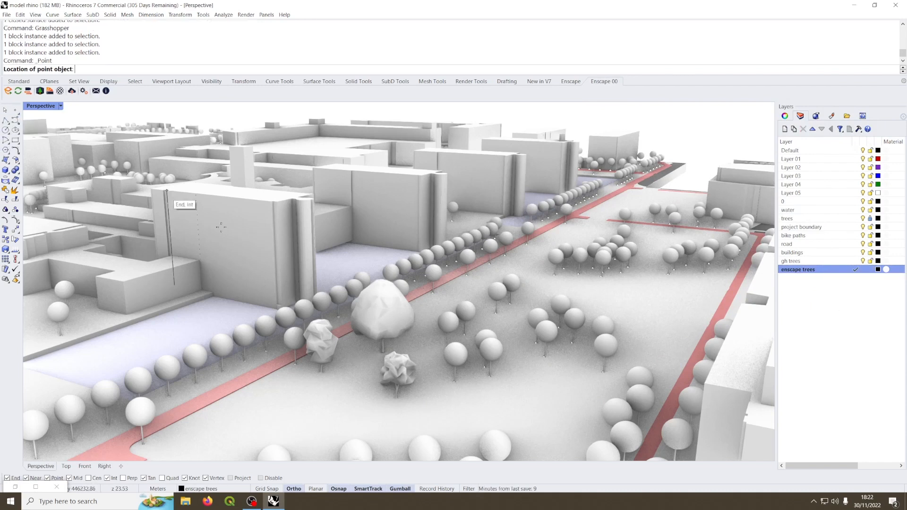
pyautogui.click(400, 400)
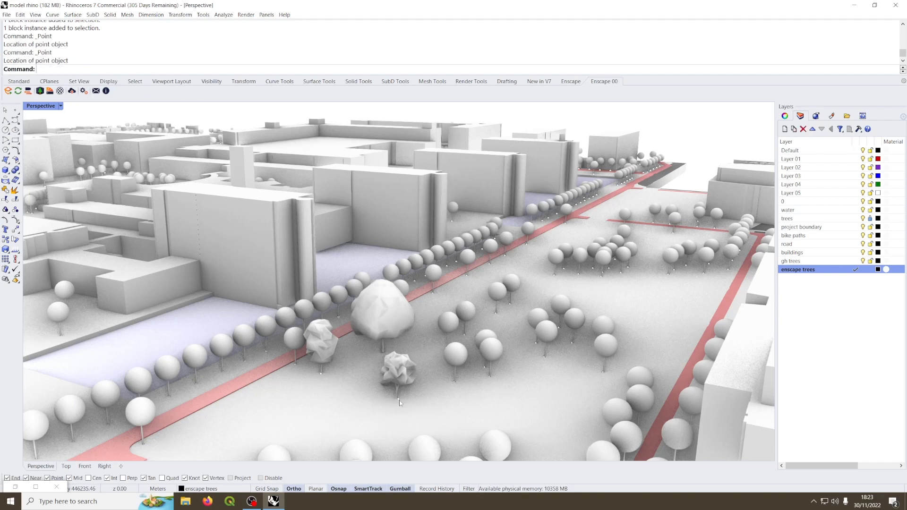
pyautogui.rightClick(379, 357)
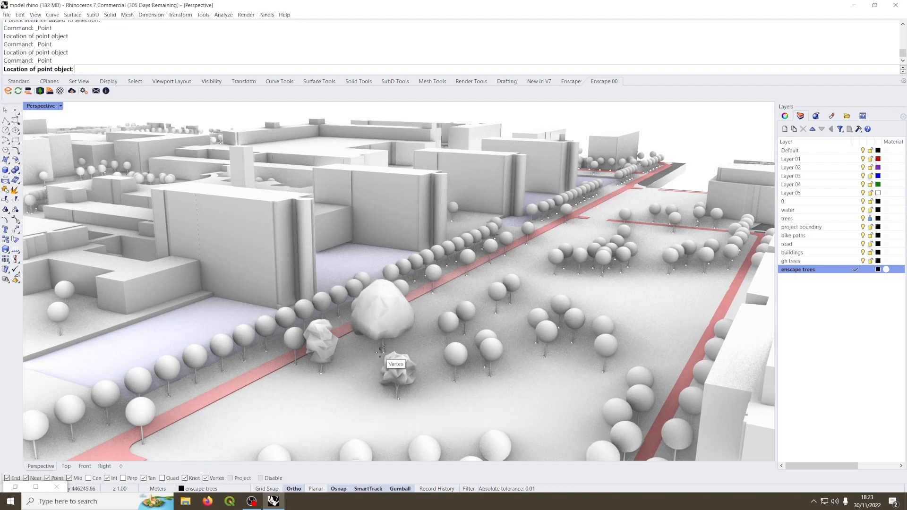
pyautogui.scroll(5, 378, 352)
pyautogui.scroll(-2, 378, 353)
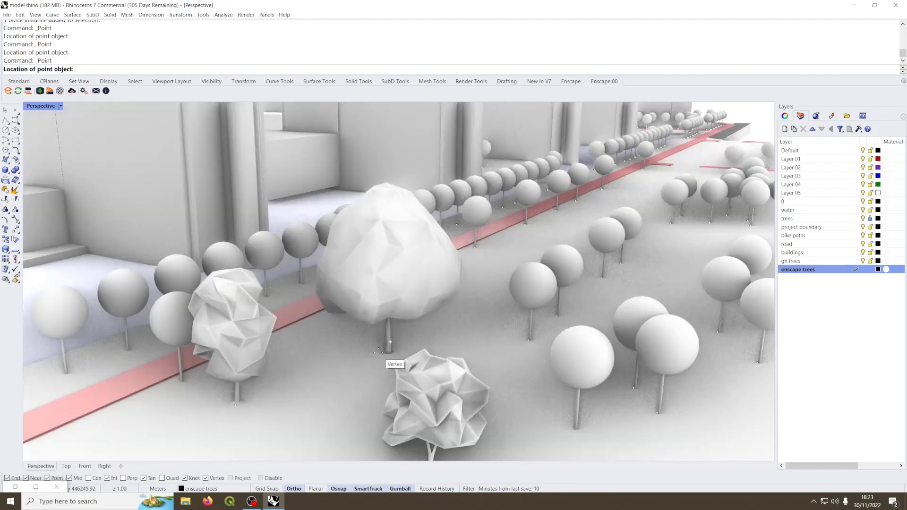
pyautogui.click(384, 357)
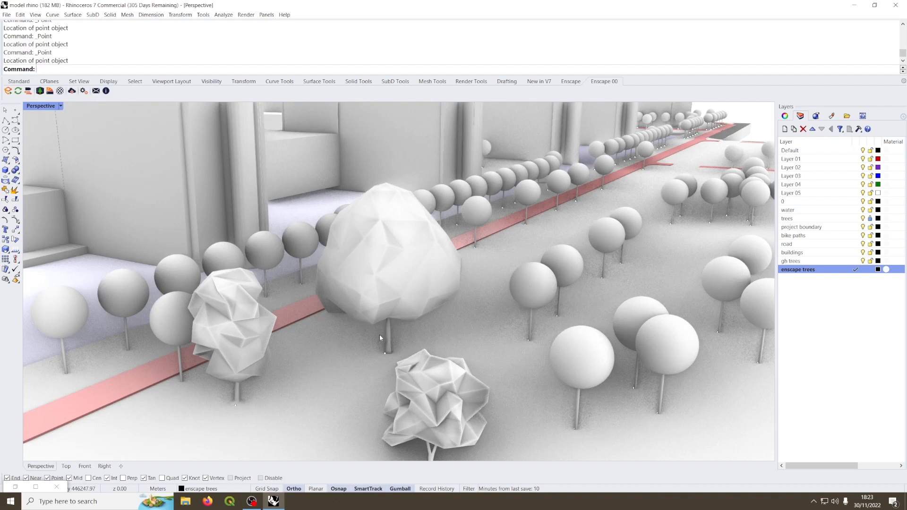
pyautogui.scroll(-3, 380, 335)
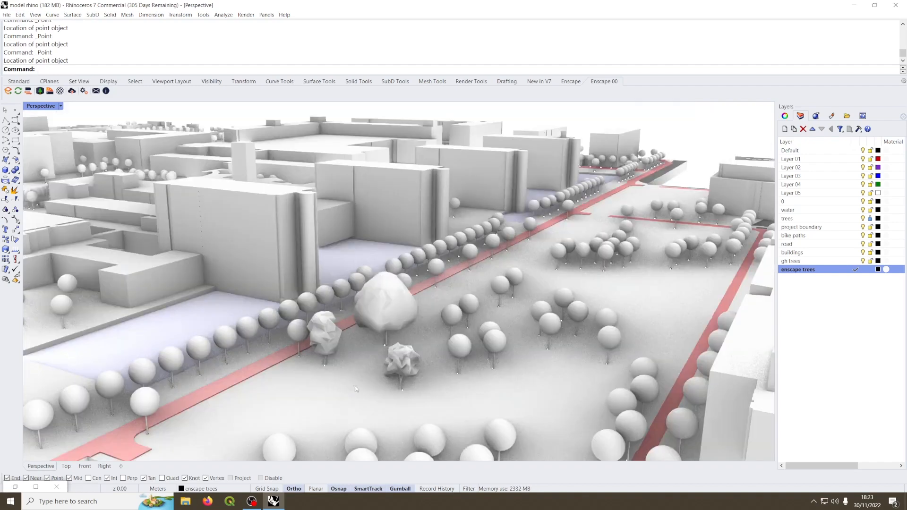
# Reference the base point of the Enscape tree nearest the bike path in the first Grasshopper Point parameter.
pyautogui.click(15, 487)
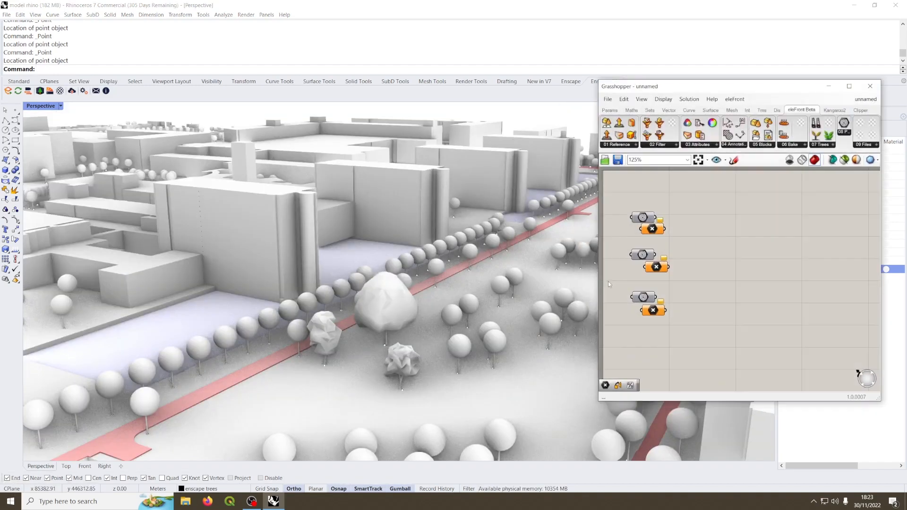
pyautogui.click(325, 366)
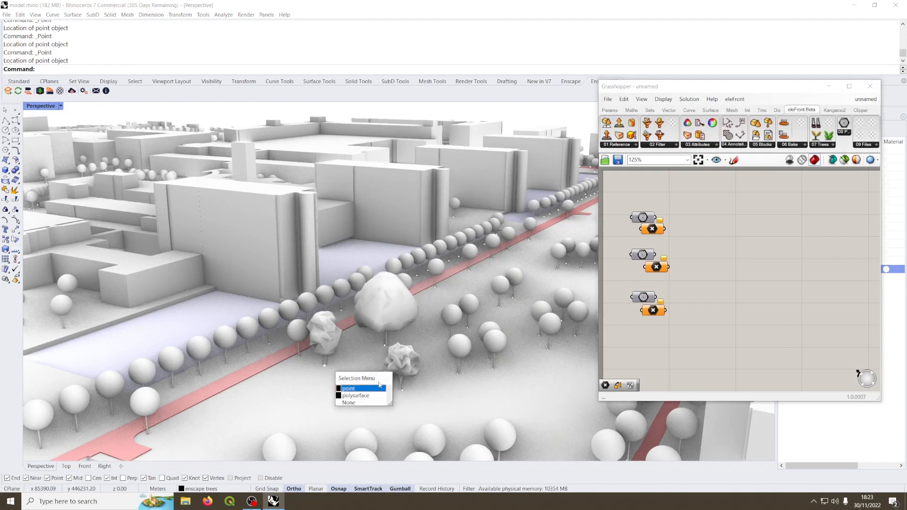
pyautogui.click(352, 388)
pyautogui.rightClick(652, 230)
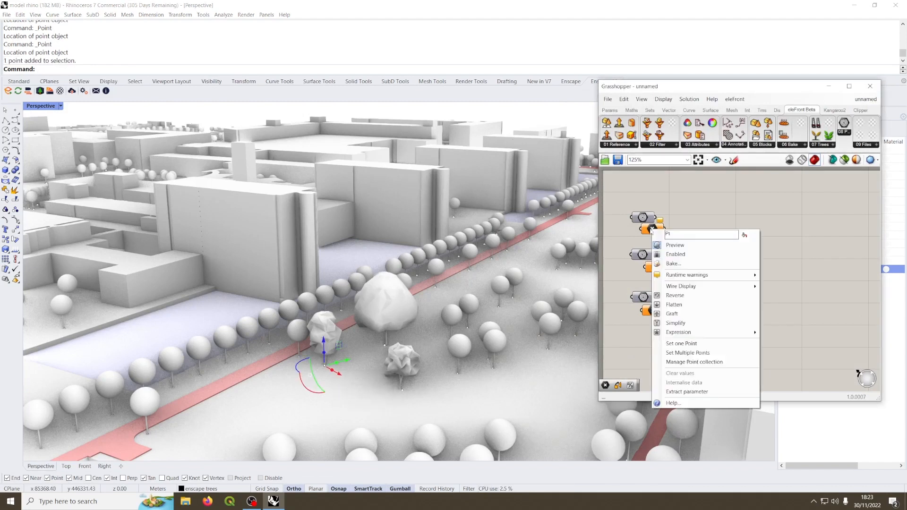
pyautogui.click(680, 353)
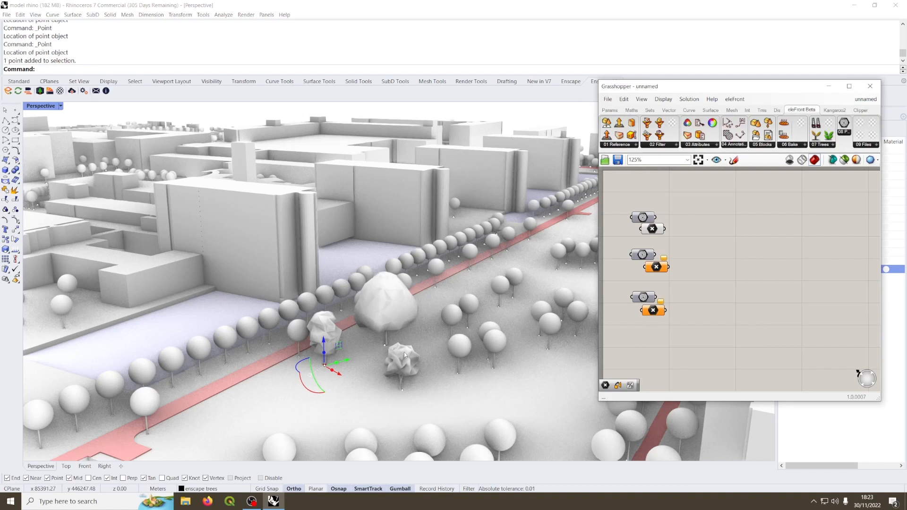
# Reference the small front tree's base point in the second Point parameter and the large tree's base point in the third.
pyautogui.click(402, 391)
pyautogui.click(426, 413)
pyautogui.rightClick(656, 268)
pyautogui.click(683, 391)
pyautogui.click(385, 346)
pyautogui.rightClick(650, 313)
pyautogui.click(680, 427)
pyautogui.click(430, 350)
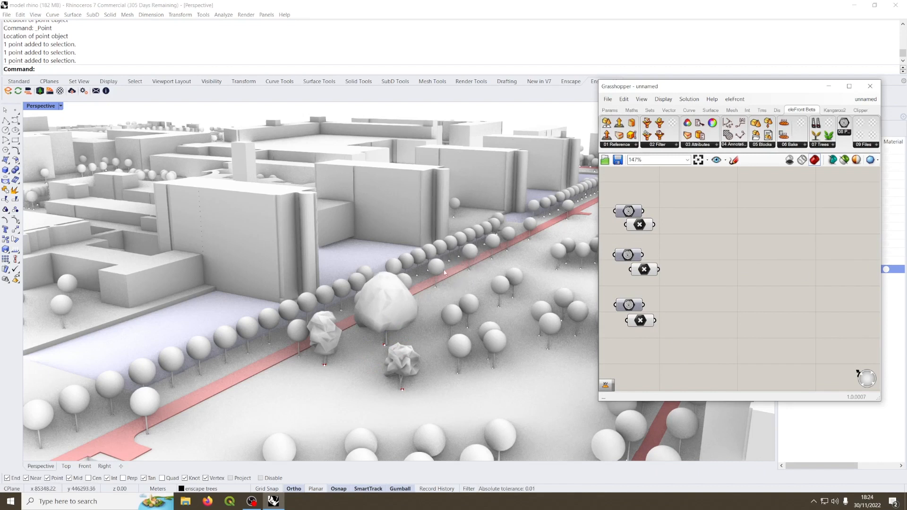
# Add a fourth Point parameter to the Grasshopper canvas, below the three tree parameter pairs.
pyautogui.moveTo(709, 318); pyautogui.dragTo(707, 298, button='right')
pyautogui.doubleClick(707, 340)
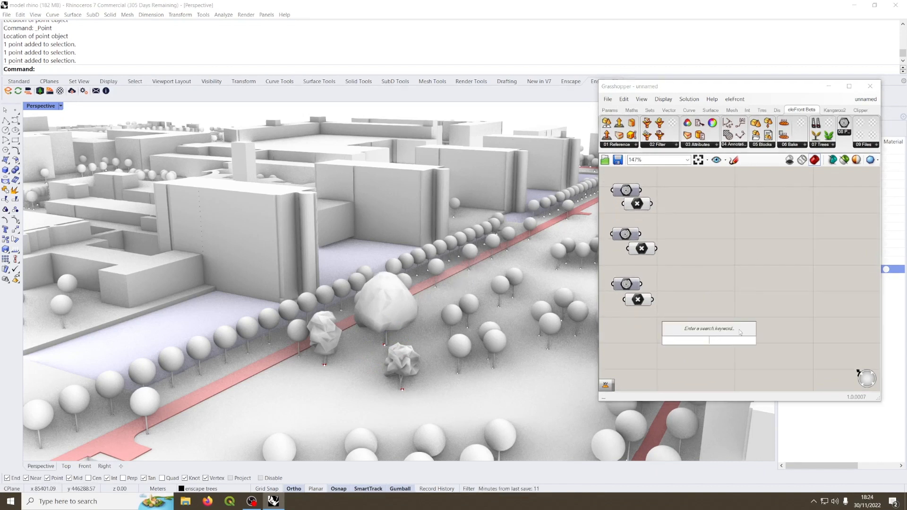
pyautogui.write('pt')
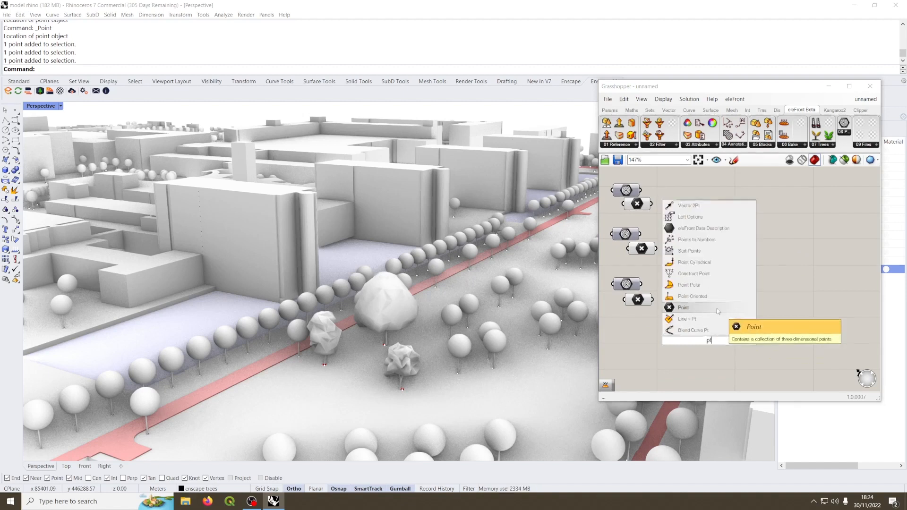
pyautogui.click(683, 308)
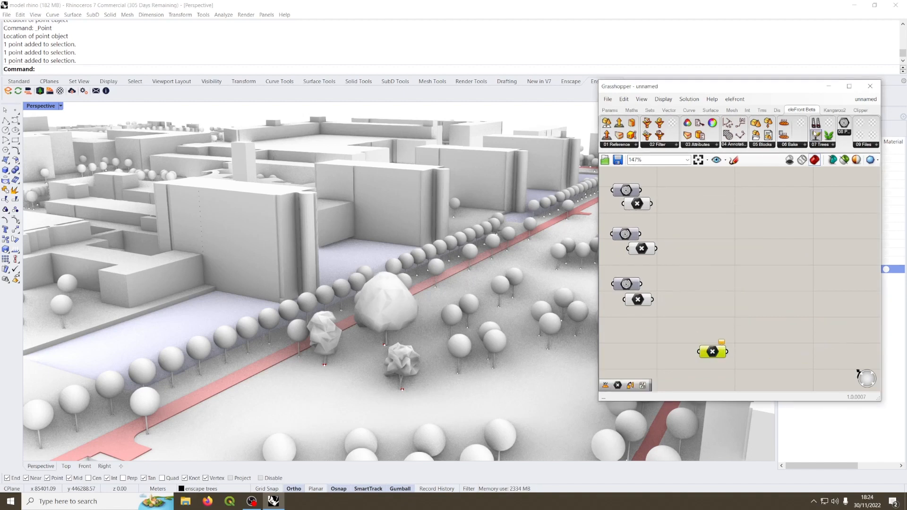
# Select all point objects on the "trees" layer and reference them as multiple points in the new Point parameter.
pyautogui.click(828, 86)
pyautogui.click(791, 219)
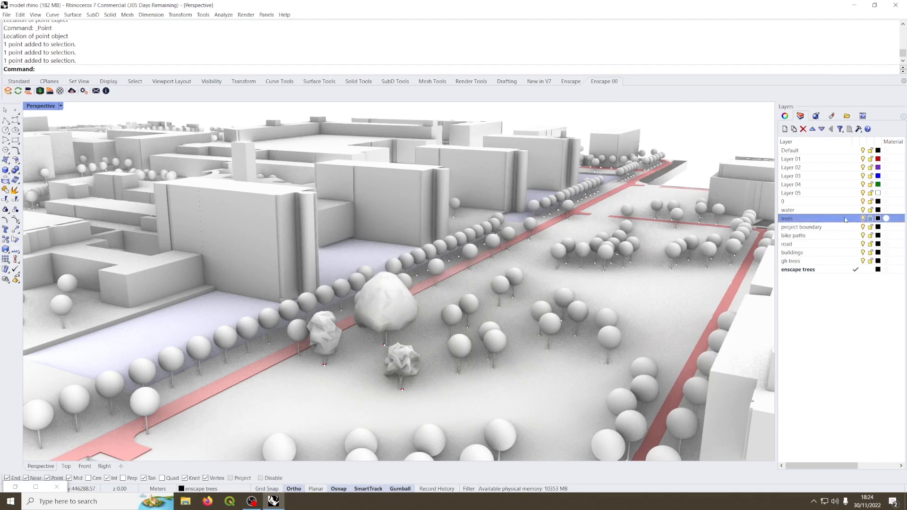
pyautogui.rightClick(787, 219)
pyautogui.click(818, 336)
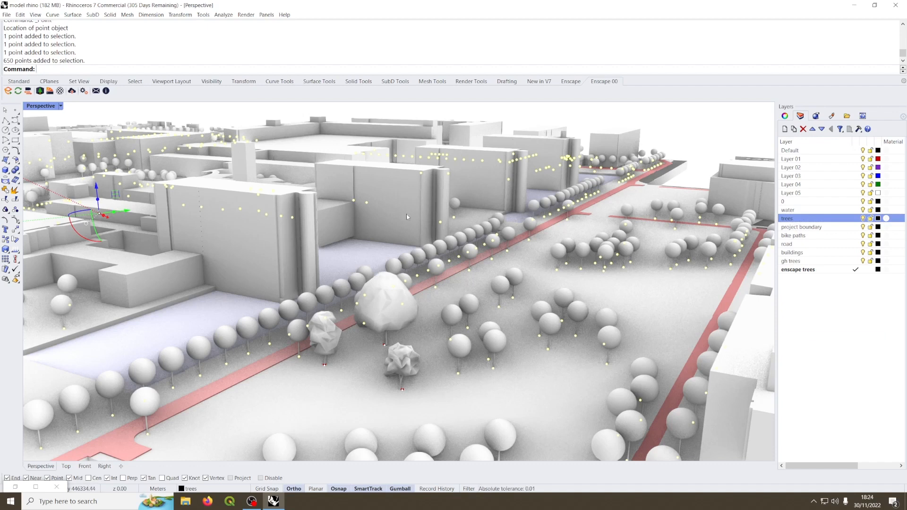
pyautogui.click(16, 488)
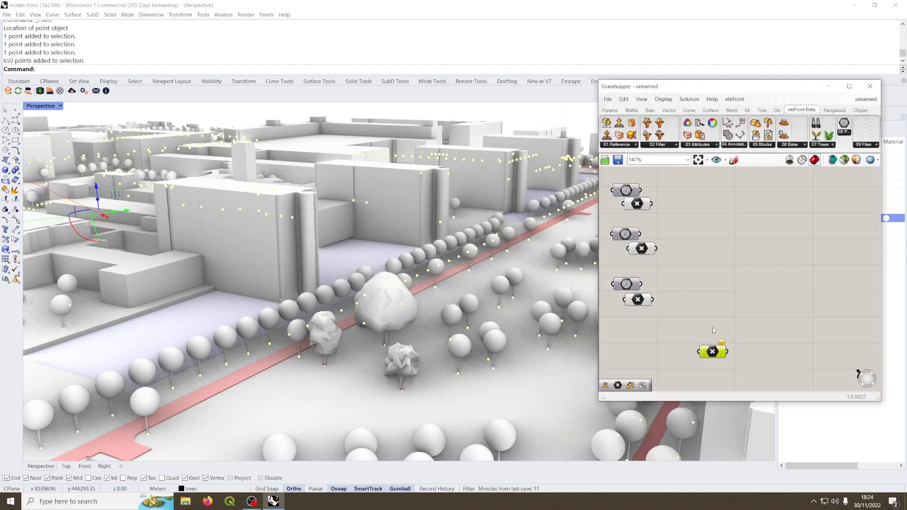
pyautogui.rightClick(712, 352)
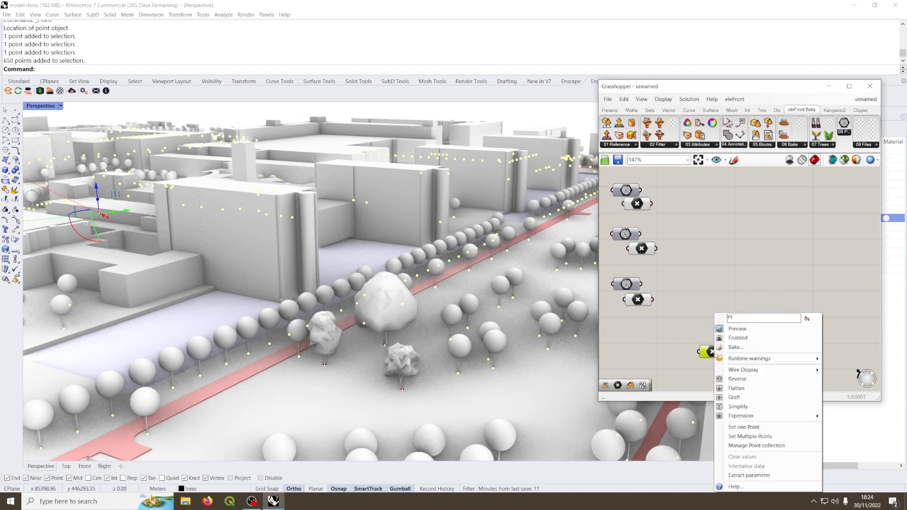
pyautogui.click(767, 436)
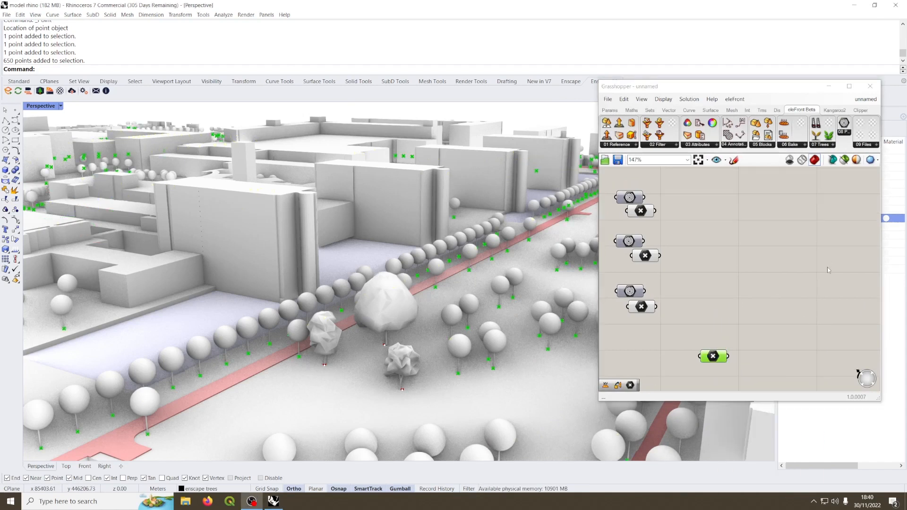
# Add an Orient component to the canvas and place it well away from the tree parameters.
pyautogui.doubleClick(809, 263)
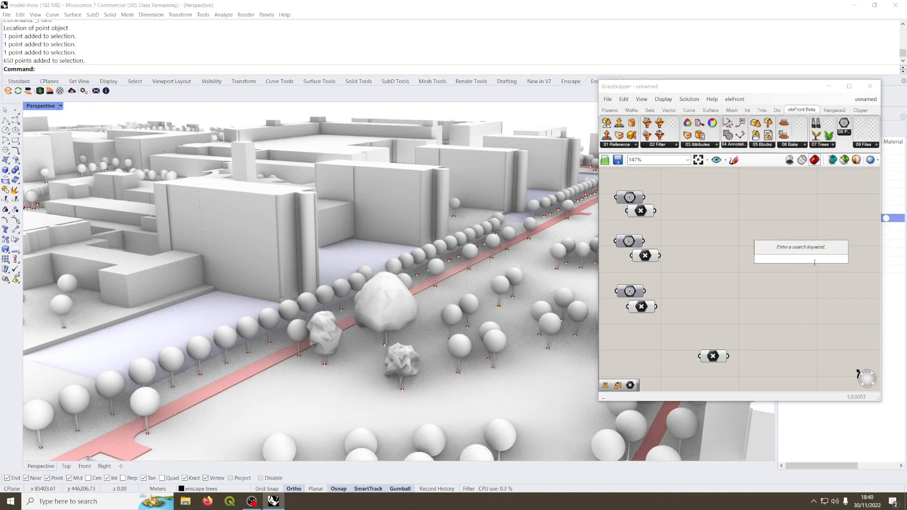
pyautogui.write('orien')
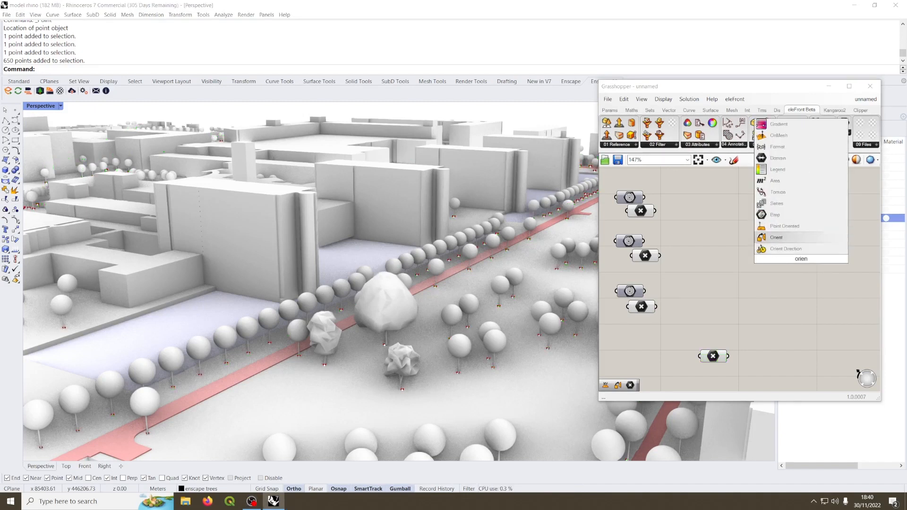
pyautogui.click(804, 249)
pyautogui.moveTo(796, 263); pyautogui.dragTo(840, 261)
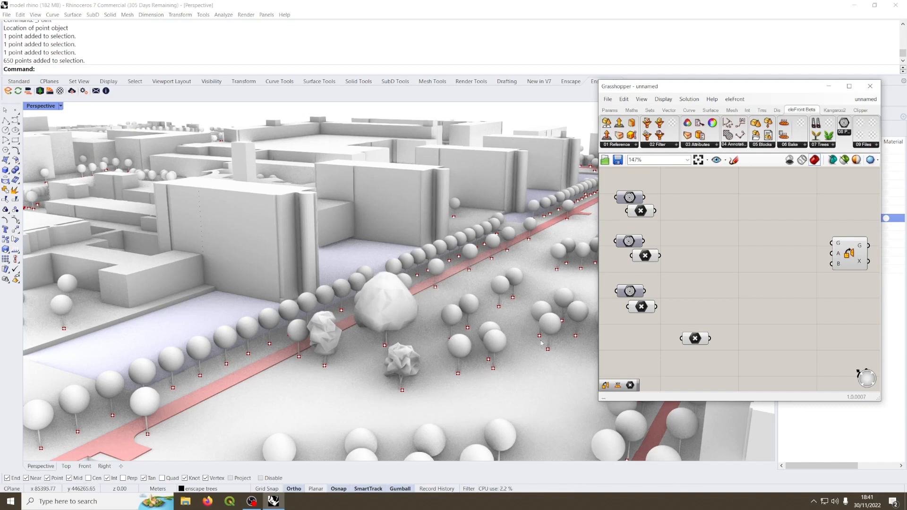
# Add a Jitter component beside the tree-location Point parameter and feed the points into its list input.
pyautogui.doubleClick(738, 334)
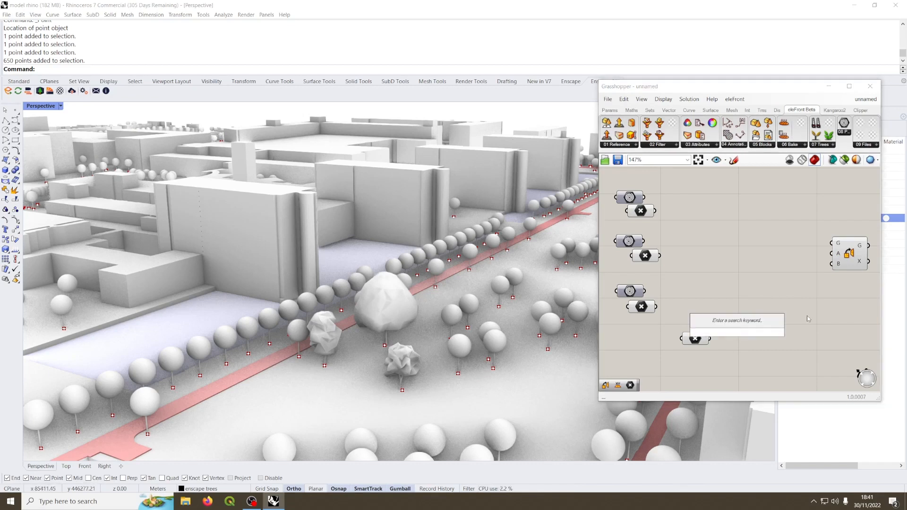
pyautogui.write('jitt')
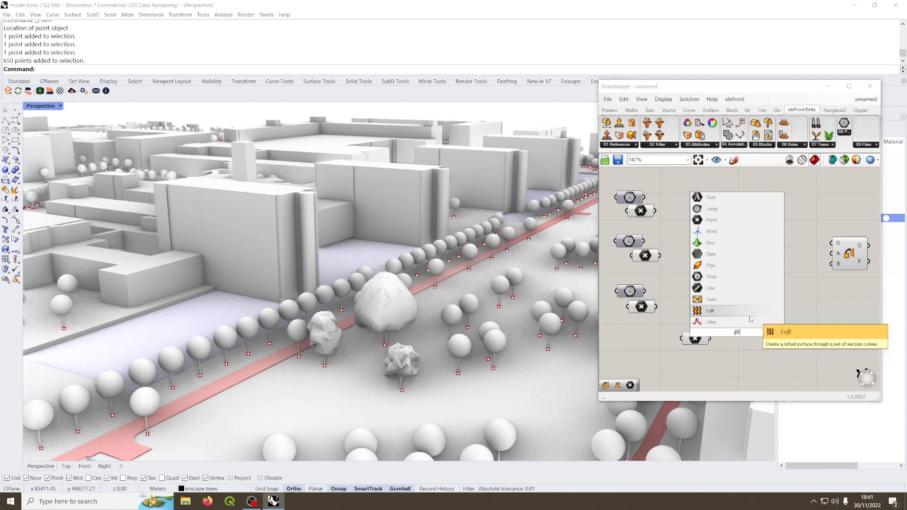
pyautogui.click(718, 322)
pyautogui.moveTo(742, 338); pyautogui.dragTo(745, 363)
pyautogui.moveTo(709, 339)
pyautogui.mouseDown()
pyautogui.moveTo(727, 352)
pyautogui.moveTo(686, 343)
pyautogui.mouseUp()
pyautogui.moveTo(738, 359); pyautogui.dragTo(714, 363)
pyautogui.moveTo(755, 341); pyautogui.dragTo(751, 308, button='right')
pyautogui.moveTo(720, 328); pyautogui.dragTo(725, 338)
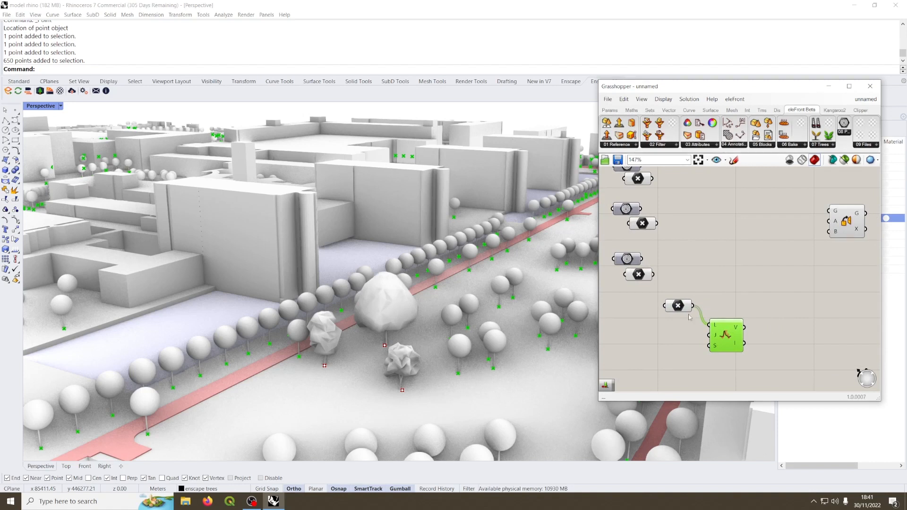
pyautogui.moveTo(679, 307)
pyautogui.mouseDown()
pyautogui.moveTo(669, 316)
pyautogui.moveTo(681, 312)
pyautogui.mouseUp()
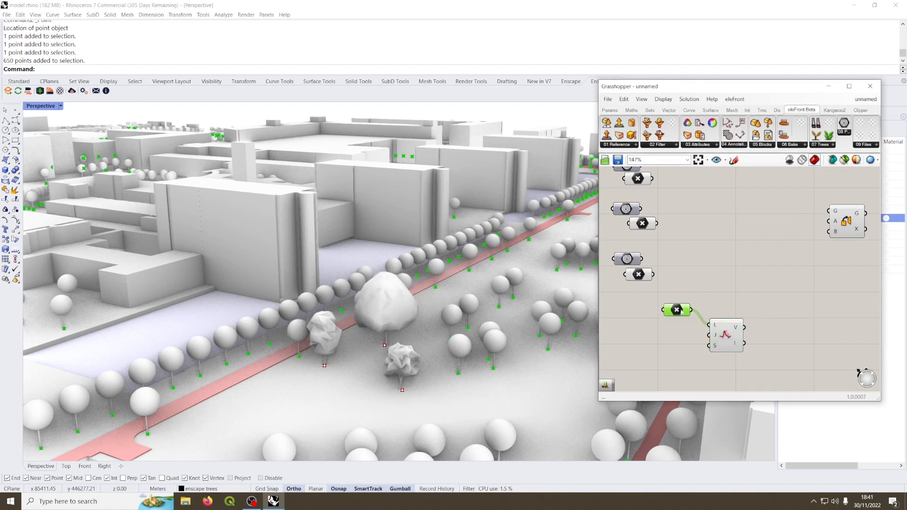
# Add a Partition List component and connect the tree-location points to its list input.
pyautogui.doubleClick(804, 306)
pyautogui.write('part')
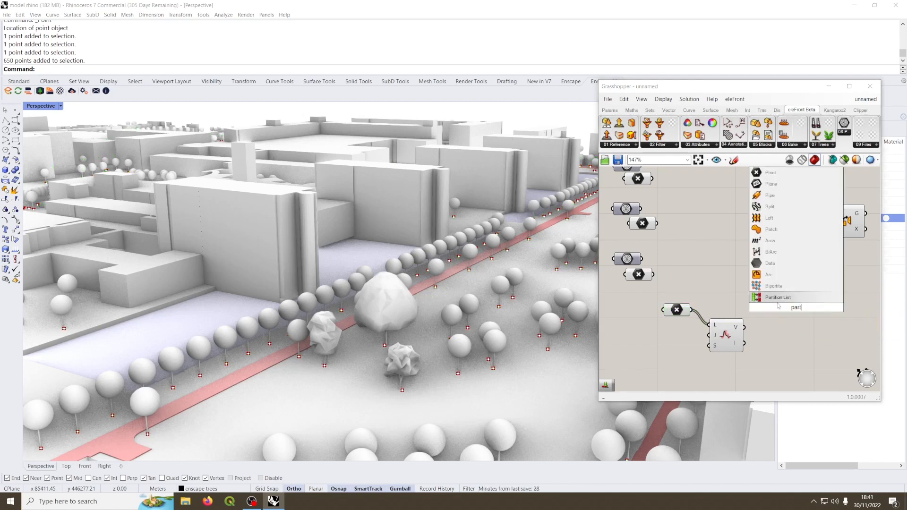
pyautogui.press('Return')
pyautogui.moveTo(784, 311); pyautogui.dragTo(805, 320)
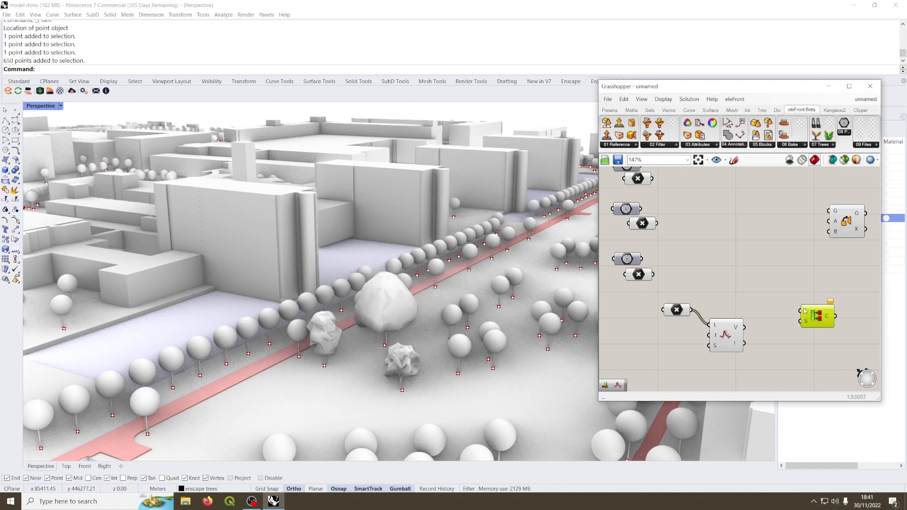
pyautogui.moveTo(691, 310); pyautogui.dragTo(805, 311)
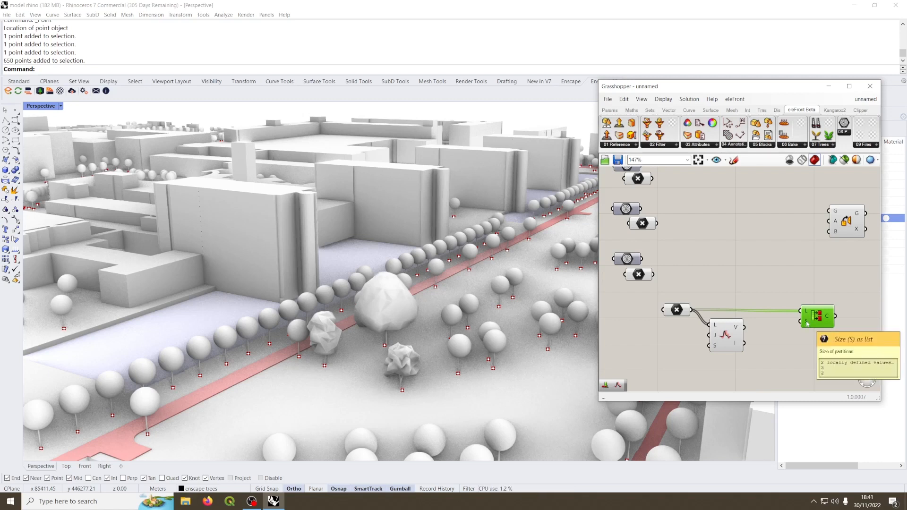
# Insert a List Length component between the tree-location points and the size input of Partition List.
pyautogui.moveTo(814, 321); pyautogui.dragTo(826, 308)
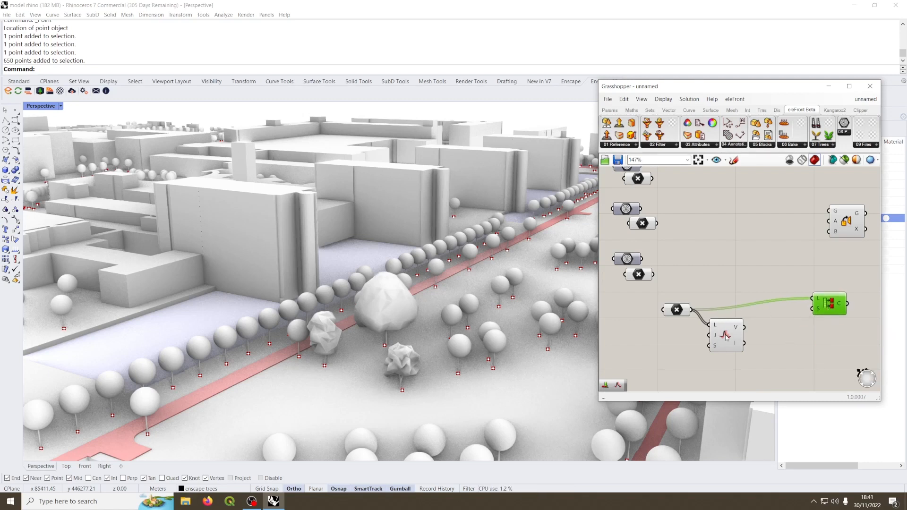
pyautogui.moveTo(726, 337); pyautogui.dragTo(732, 352)
pyautogui.doubleClick(765, 330)
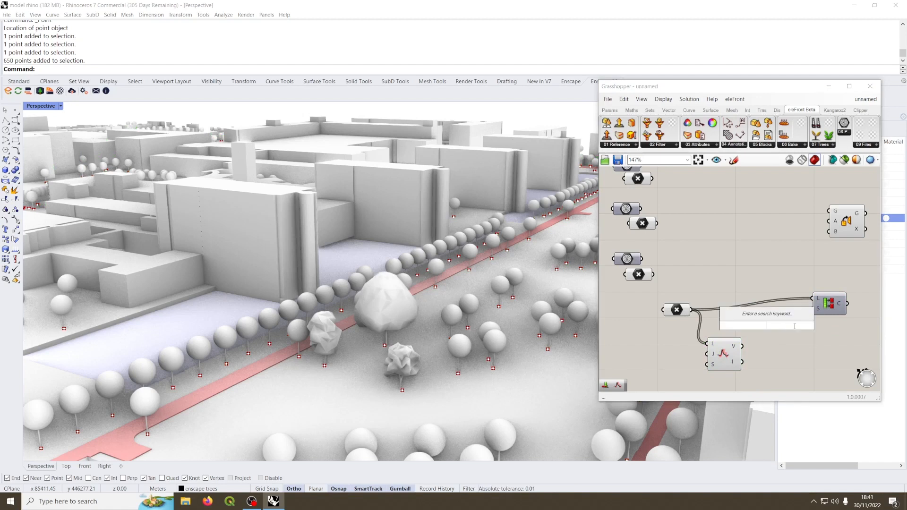
pyautogui.write('leng')
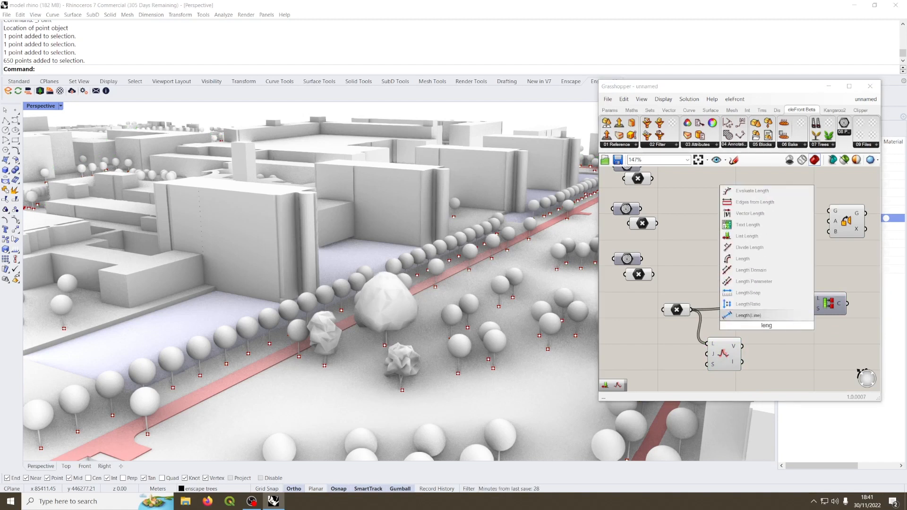
pyautogui.click(743, 237)
pyautogui.moveTo(692, 313); pyautogui.dragTo(813, 310)
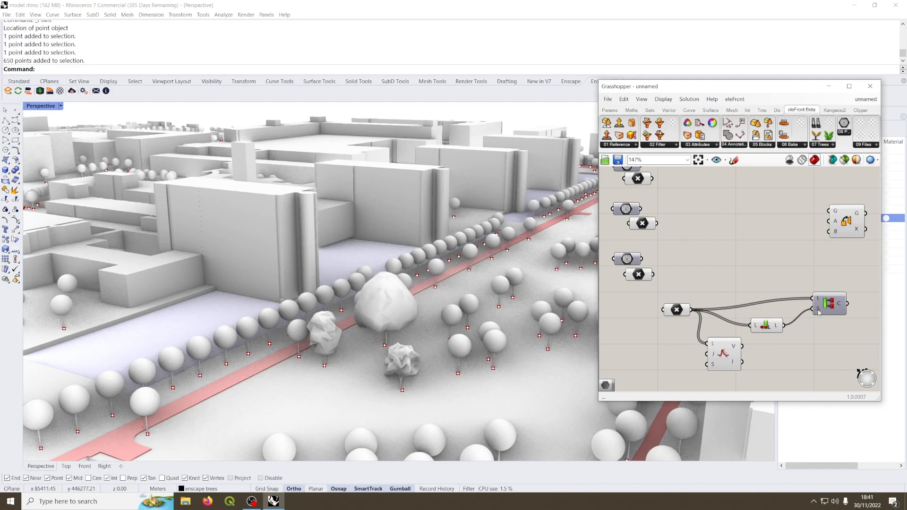
# Apply the expression x/3 to the size input of Partition List and shift the component slightly upward.
pyautogui.rightClick(819, 311)
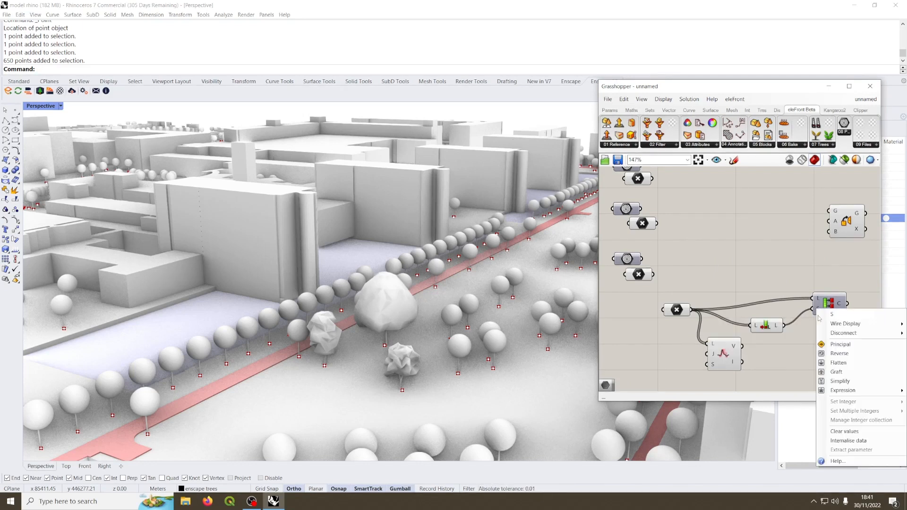
pyautogui.moveTo(836, 391)
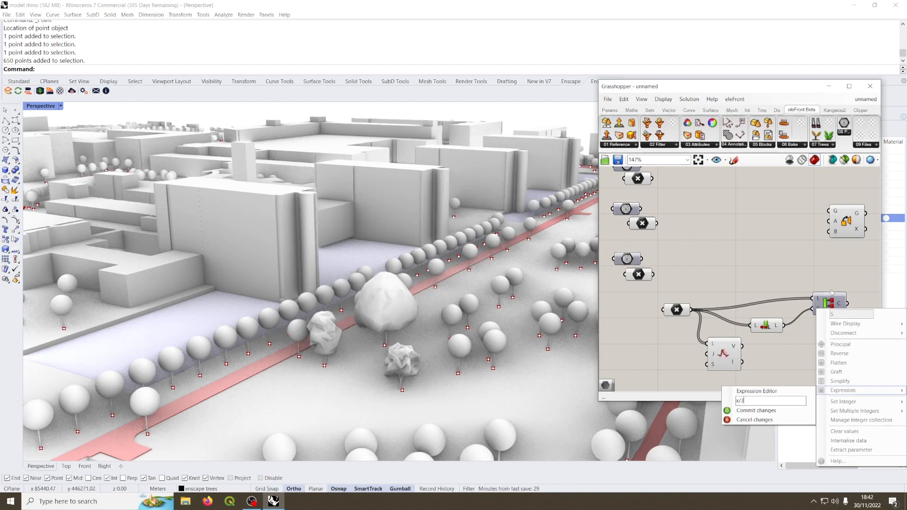
pyautogui.click(755, 410)
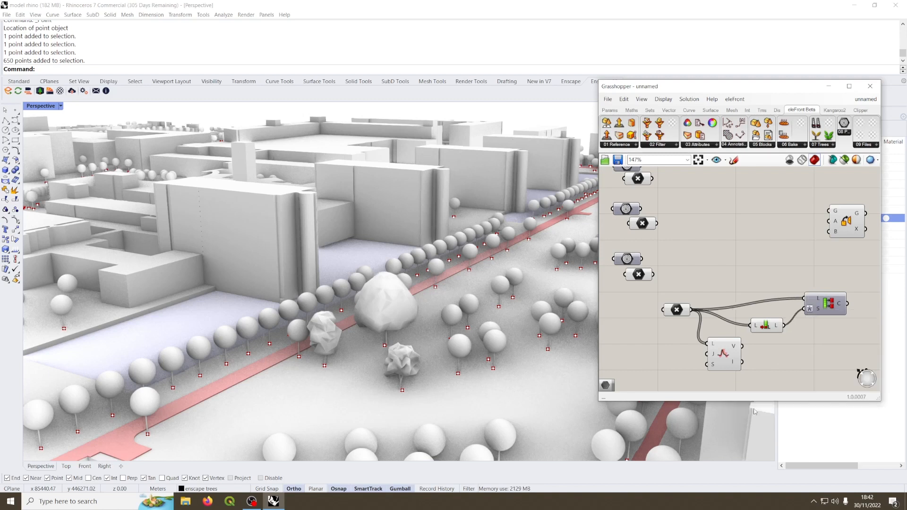
pyautogui.moveTo(813, 331); pyautogui.dragTo(735, 344, button='right')
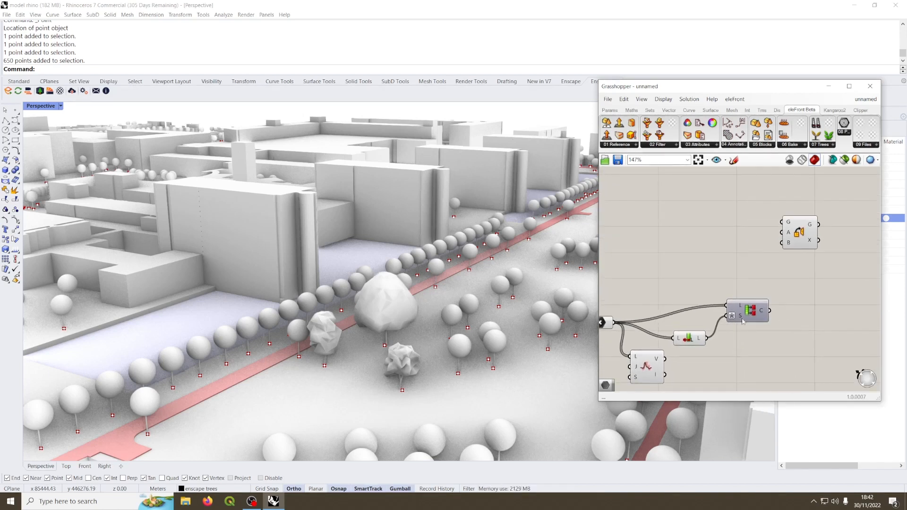
pyautogui.moveTo(741, 321); pyautogui.dragTo(735, 314)
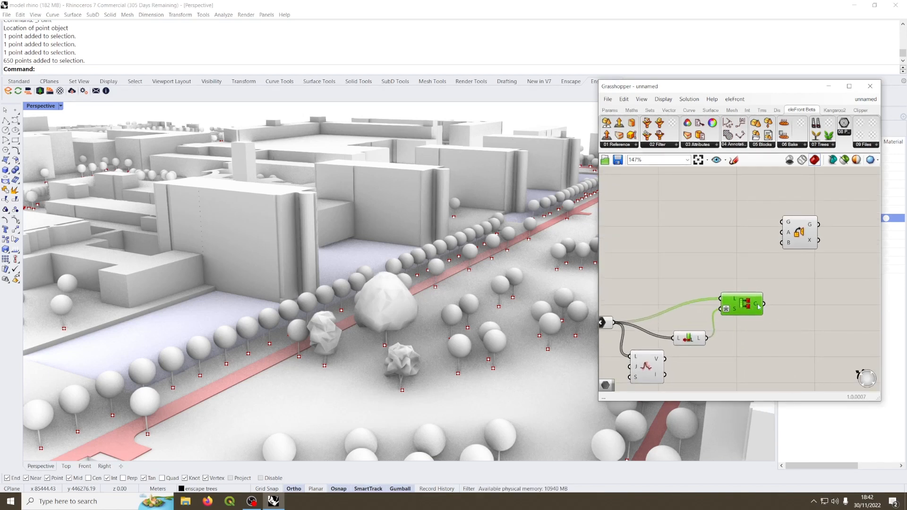
# Add an XY Plane component fed by the Partition List chunks and connect its planes to Orient's target plane input B.
pyautogui.doubleClick(798, 296)
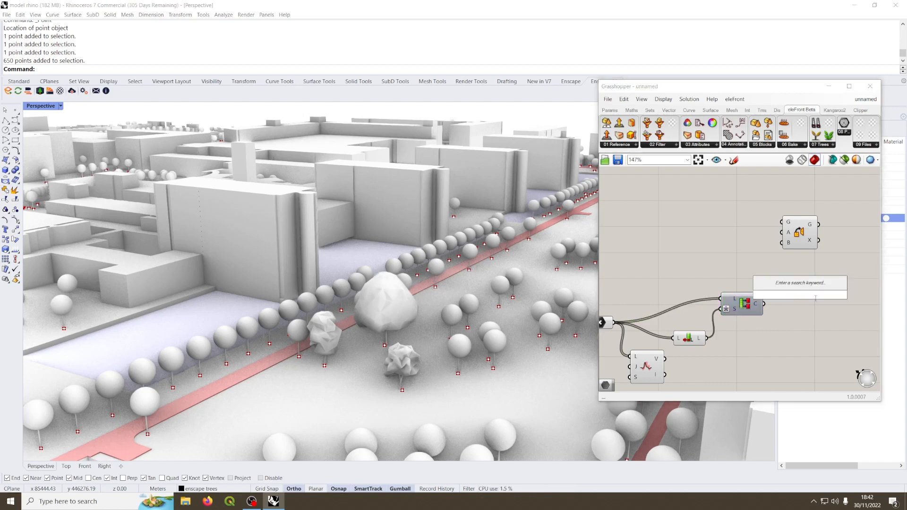
pyautogui.write('xy')
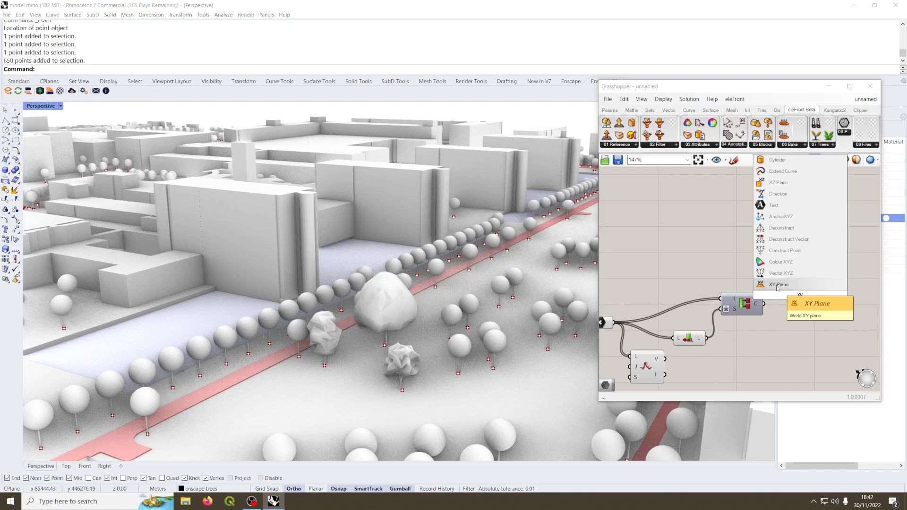
pyautogui.click(778, 285)
pyautogui.moveTo(764, 303); pyautogui.dragTo(786, 244)
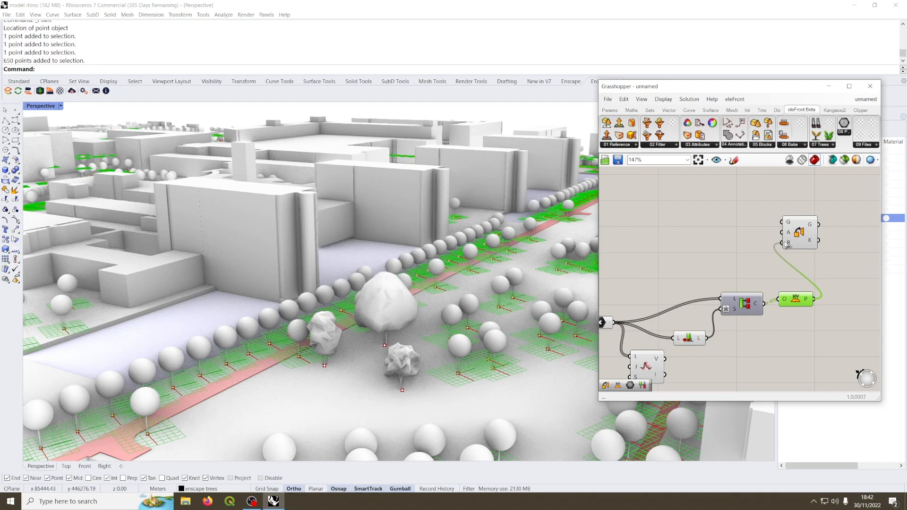
pyautogui.moveTo(799, 237); pyautogui.dragTo(818, 241)
pyautogui.click(770, 234)
# Add a Data parameter between the tree parameters and Orient, and duplicate it to get two, one above the other.
pyautogui.scroll(-2, 770, 234)
pyautogui.moveTo(686, 230); pyautogui.dragTo(715, 267, button='right')
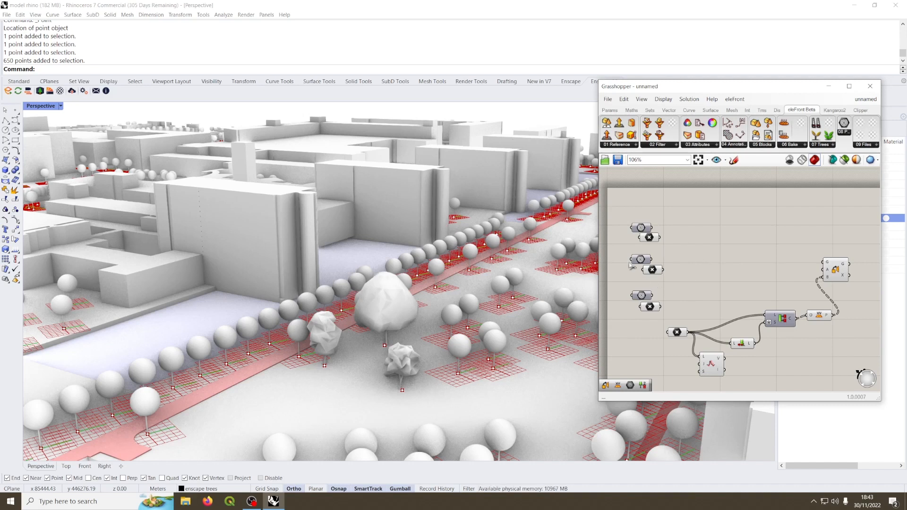
pyautogui.doubleClick(699, 260)
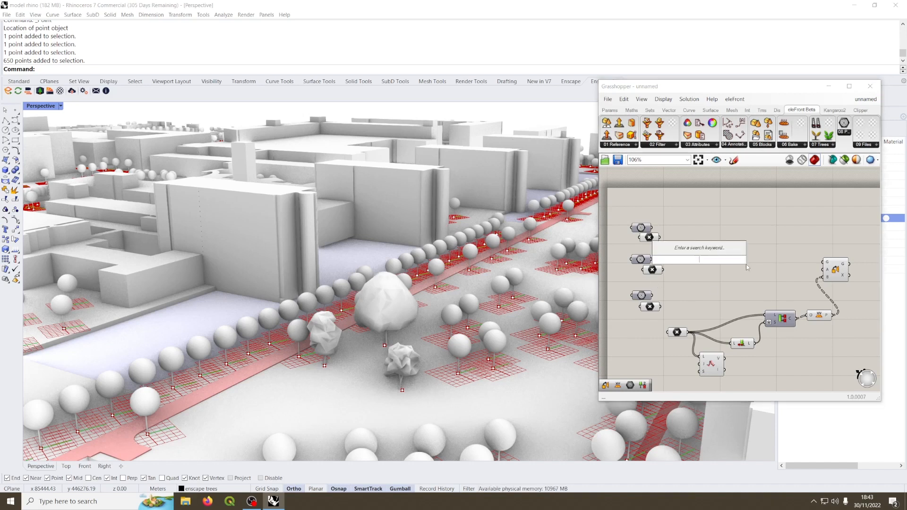
pyautogui.write('data')
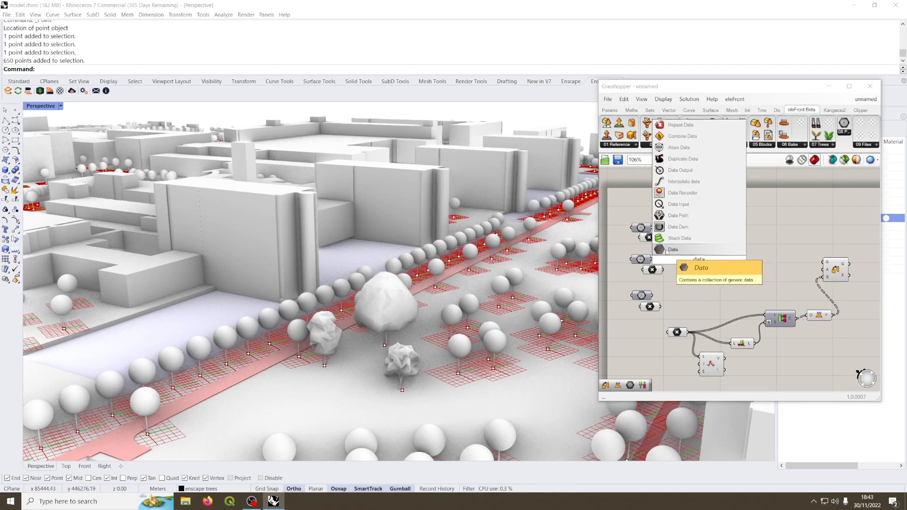
pyautogui.click(668, 251)
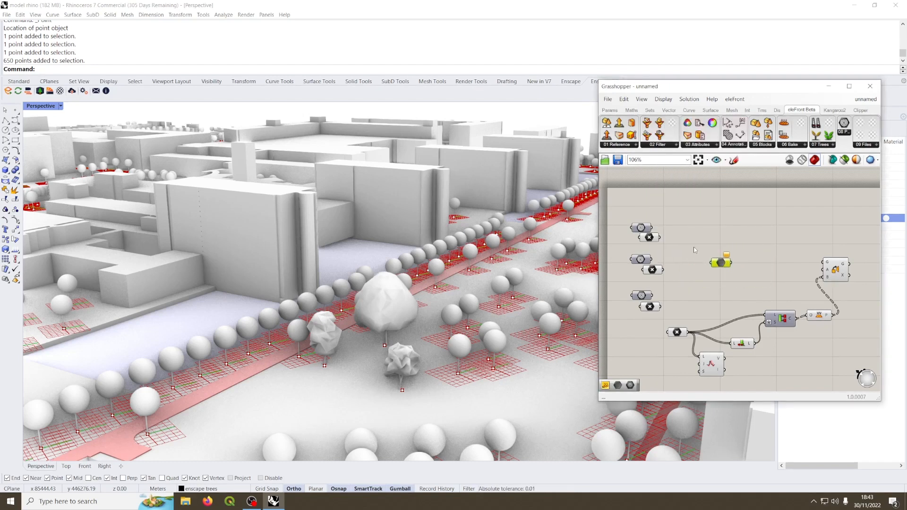
pyautogui.keyDown('alt'); pyautogui.moveTo(722, 263); pyautogui.dragTo(725, 243); pyautogui.keyUp('alt')
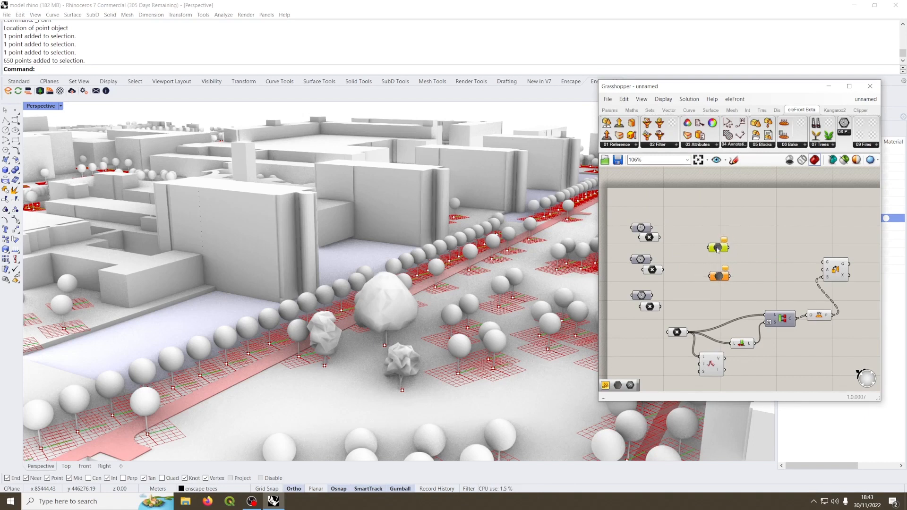
pyautogui.moveTo(717, 250); pyautogui.dragTo(718, 248)
# Connect all three tree base-point parameters to the upper Data parameter.
pyautogui.moveTo(659, 238); pyautogui.dragTo(711, 246)
pyautogui.keyDown('shift'); pyautogui.moveTo(660, 273); pyautogui.dragTo(712, 248); pyautogui.keyUp('shift')
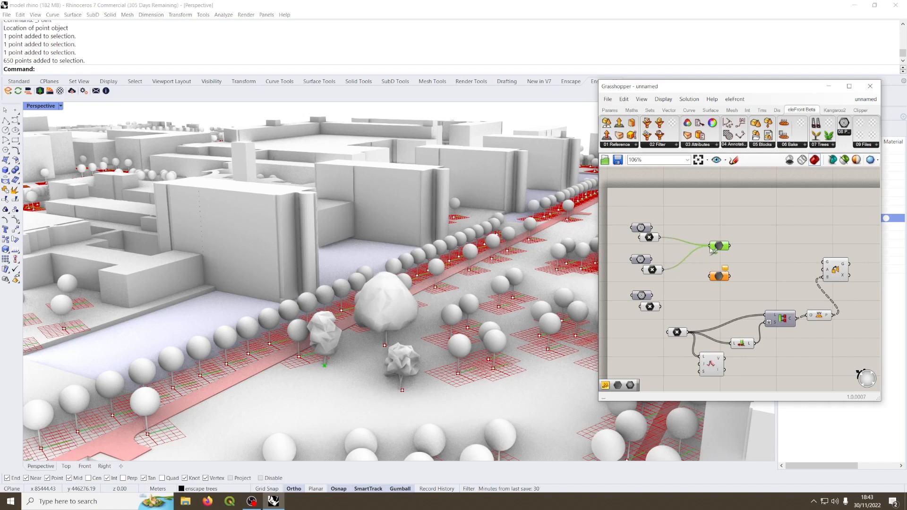
pyautogui.keyDown('shift'); pyautogui.moveTo(661, 307); pyautogui.dragTo(711, 245); pyautogui.keyUp('shift')
pyautogui.click(708, 262)
# Connect all three tree block parameters to the lower Data parameter and align it under the upper one.
pyautogui.moveTo(719, 277)
pyautogui.mouseDown()
pyautogui.moveTo(725, 271)
pyautogui.moveTo(722, 281)
pyautogui.mouseUp()
pyautogui.moveTo(653, 228); pyautogui.dragTo(712, 279)
pyautogui.keyDown('shift'); pyautogui.moveTo(652, 259); pyautogui.dragTo(718, 285); pyautogui.keyUp('shift')
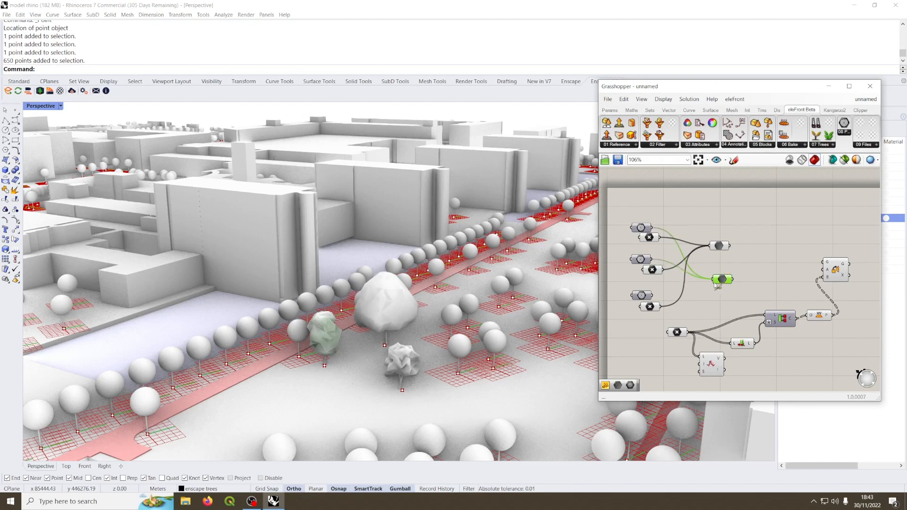
pyautogui.keyDown('shift'); pyautogui.moveTo(654, 296); pyautogui.dragTo(717, 272); pyautogui.keyUp('shift')
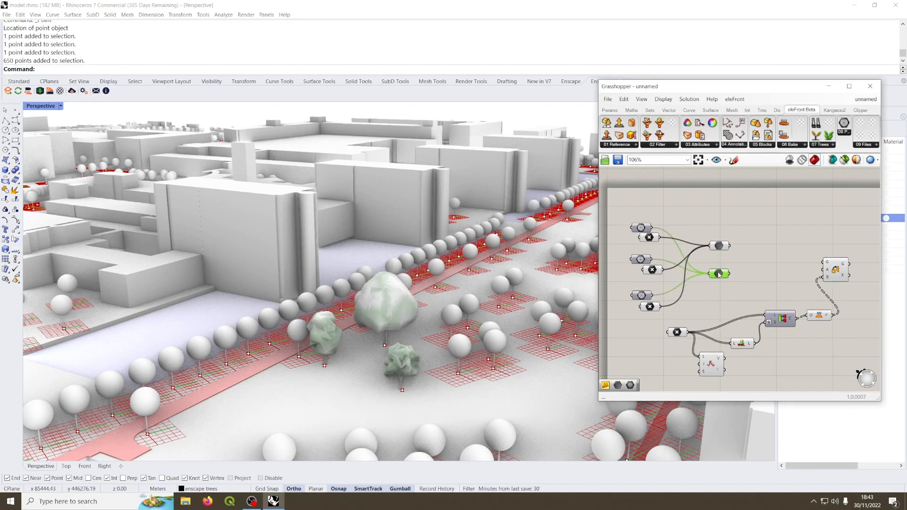
pyautogui.click(742, 261)
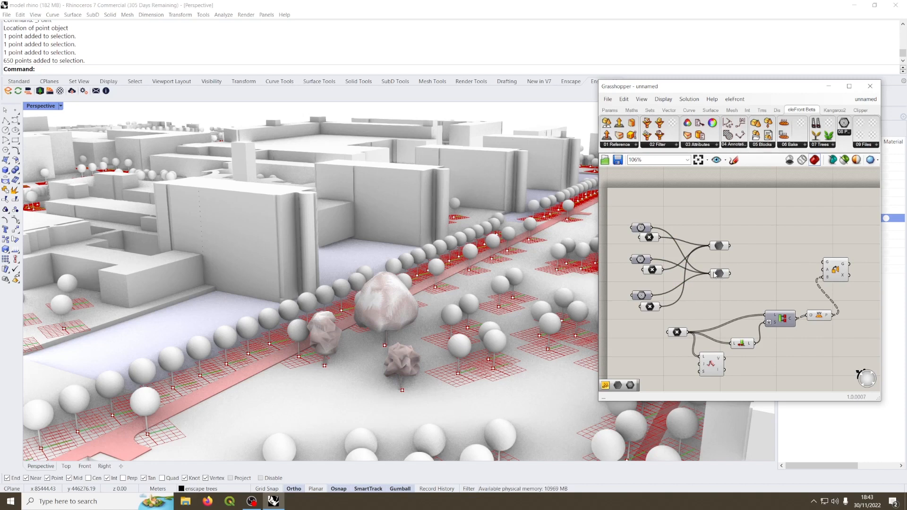
# Graft both the block and base-point Data parameters.
pyautogui.rightClick(713, 277)
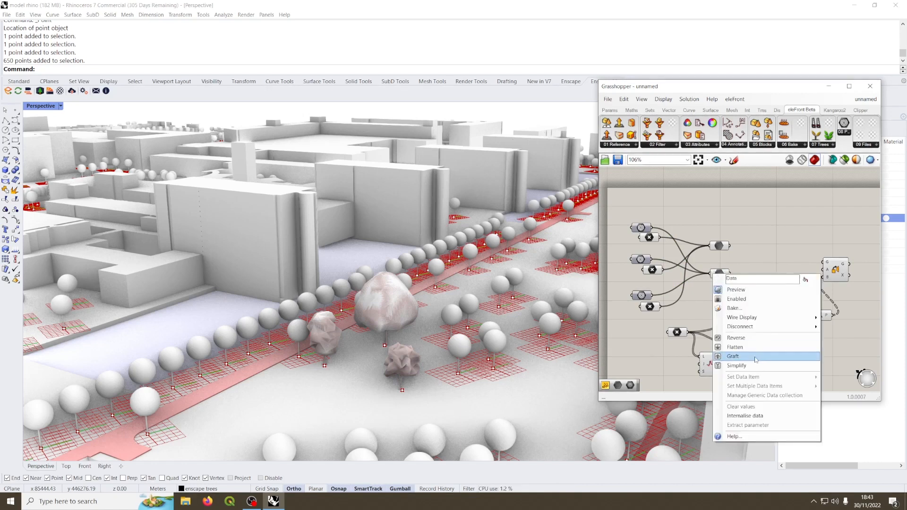
pyautogui.click(733, 357)
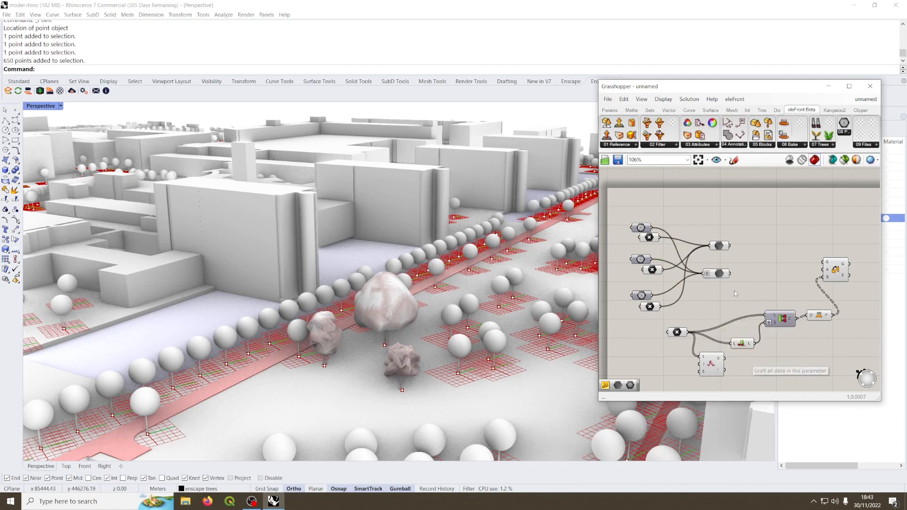
pyautogui.rightClick(714, 247)
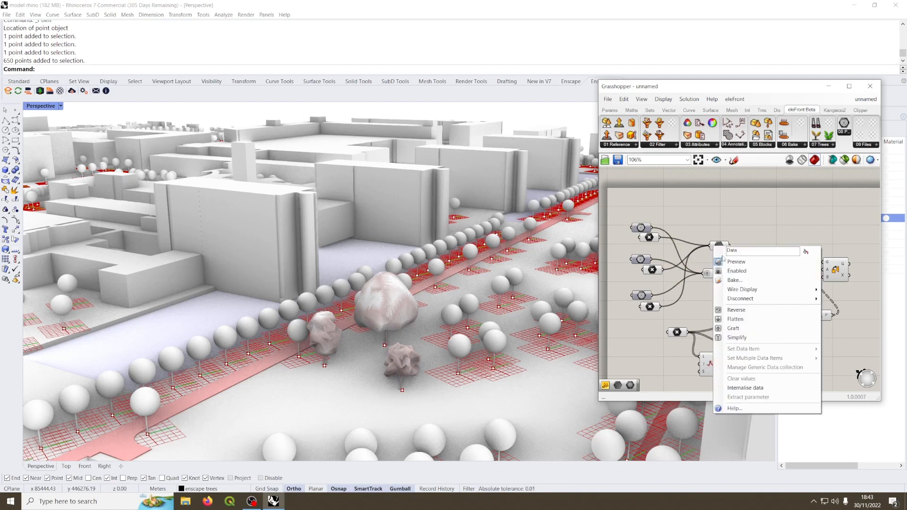
pyautogui.click(747, 328)
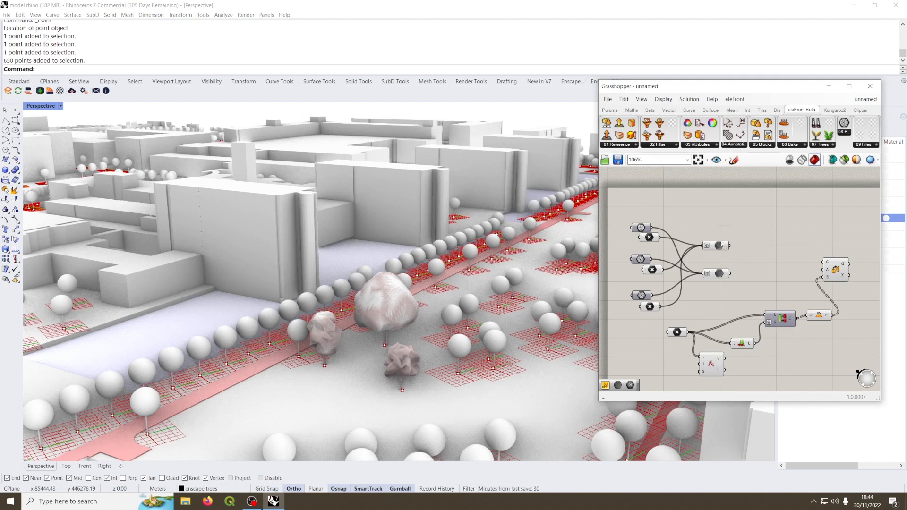
pyautogui.moveTo(720, 246); pyautogui.dragTo(721, 251)
# Add an XY Plane component on the grafted base points and connect its planes to Orient's source plane input A.
pyautogui.doubleClick(752, 251)
pyautogui.write('xy')
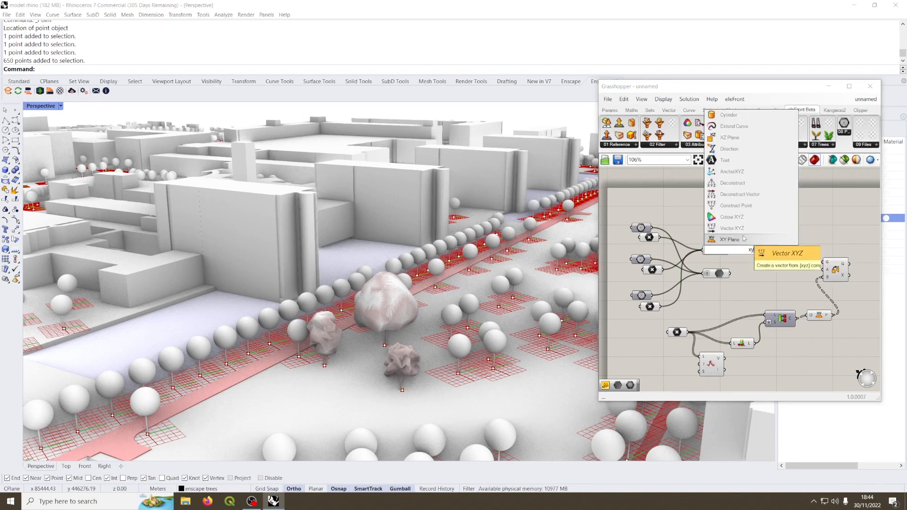
pyautogui.click(755, 240)
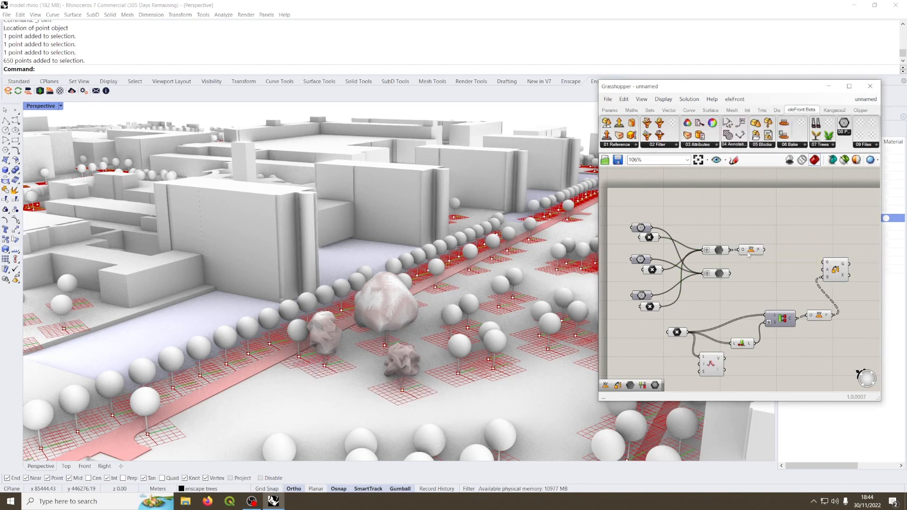
pyautogui.moveTo(763, 250); pyautogui.dragTo(826, 271)
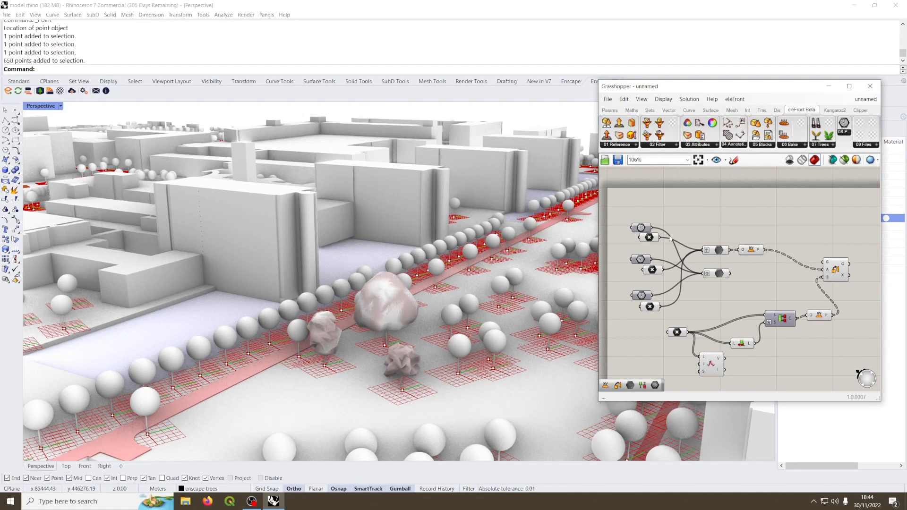
# Connect the grafted tree block data to Orient's geometry input and inspect the oriented trees in the perspective view.
pyautogui.moveTo(719, 273); pyautogui.dragTo(827, 268)
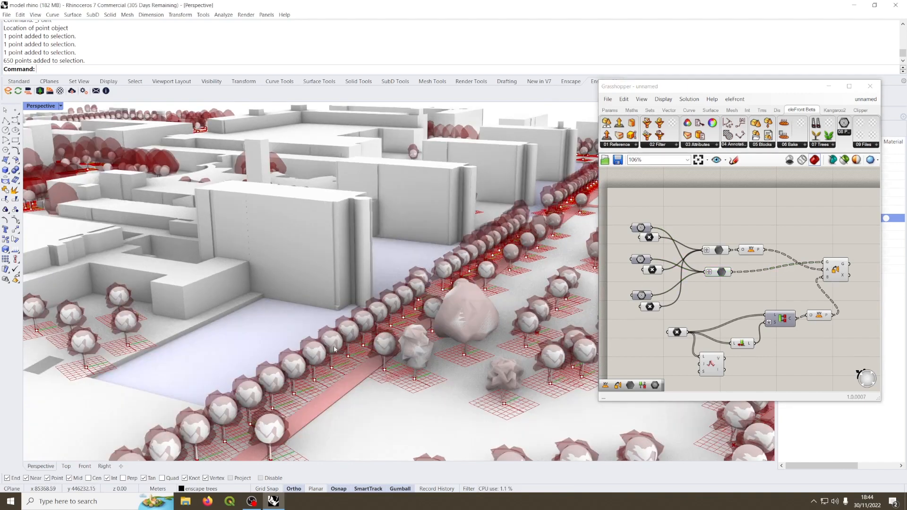
pyautogui.moveTo(334, 350); pyautogui.dragTo(274, 343, button='right')
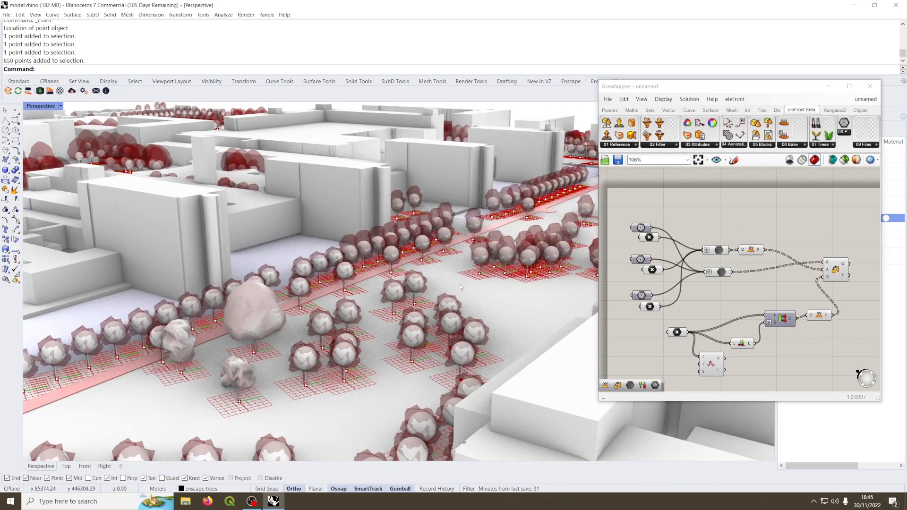
pyautogui.moveTo(336, 305); pyautogui.dragTo(387, 344, button='right')
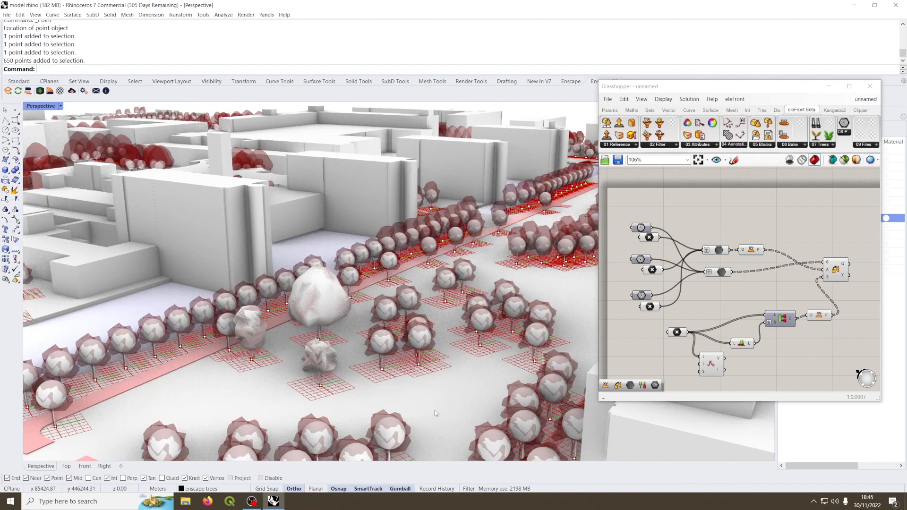
# Replace the list input of Partition List with Jitter's shuffled values and check the mixed trees in the model.
pyautogui.moveTo(710, 363)
pyautogui.mouseDown()
pyautogui.moveTo(724, 373)
pyautogui.moveTo(722, 364)
pyautogui.mouseUp()
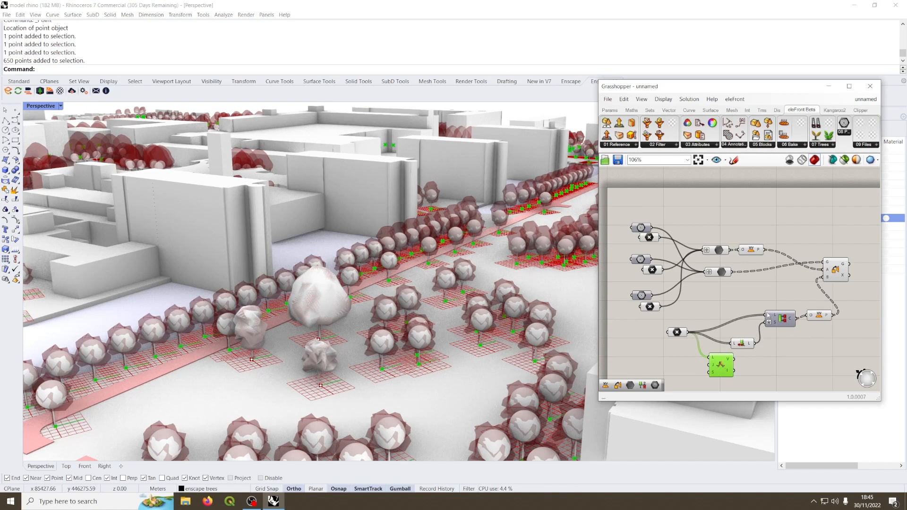
pyautogui.moveTo(734, 359); pyautogui.dragTo(770, 317)
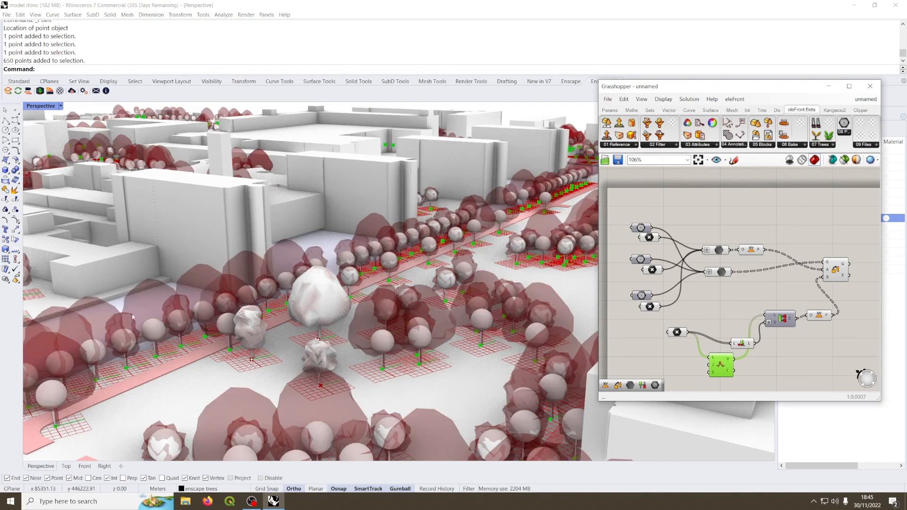
pyautogui.moveTo(454, 235); pyautogui.dragTo(436, 368, button='right')
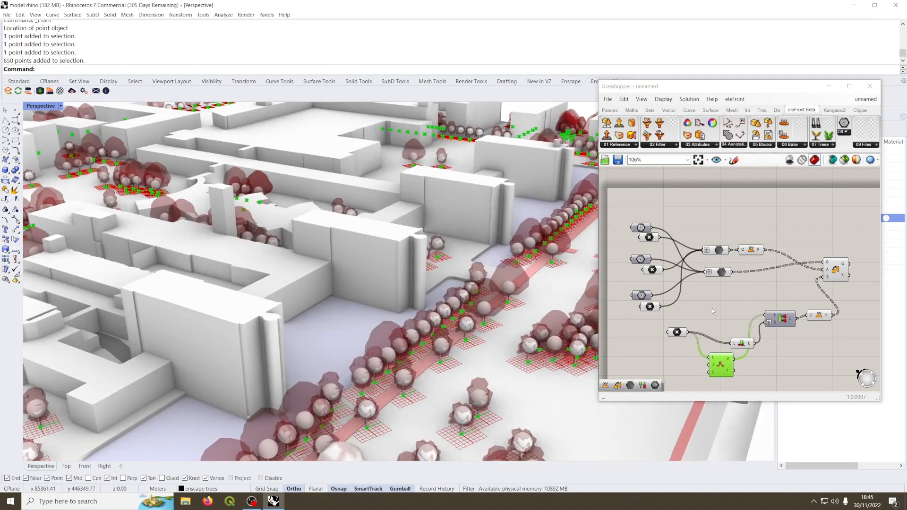
# Add a Geometry parameter after Orient and connect Orient's geometry output to it.
pyautogui.moveTo(778, 284); pyautogui.dragTo(721, 274, button='right')
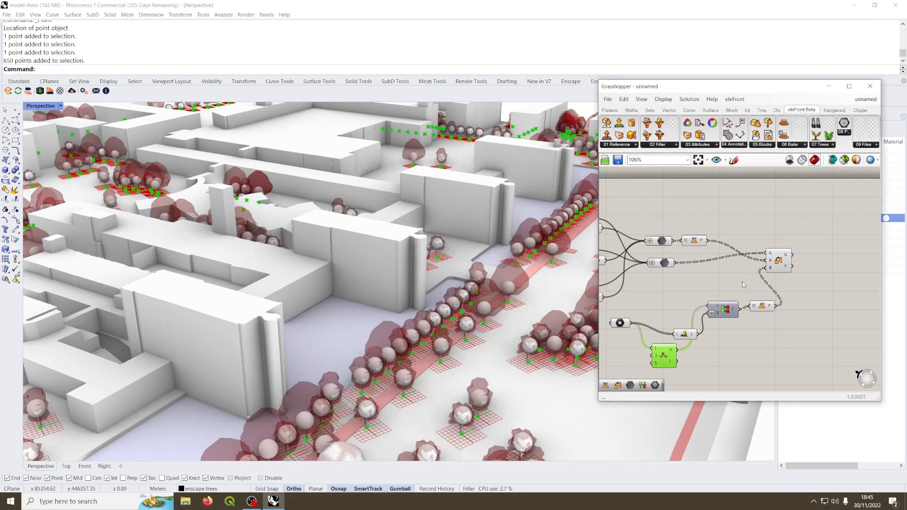
pyautogui.doubleClick(824, 254)
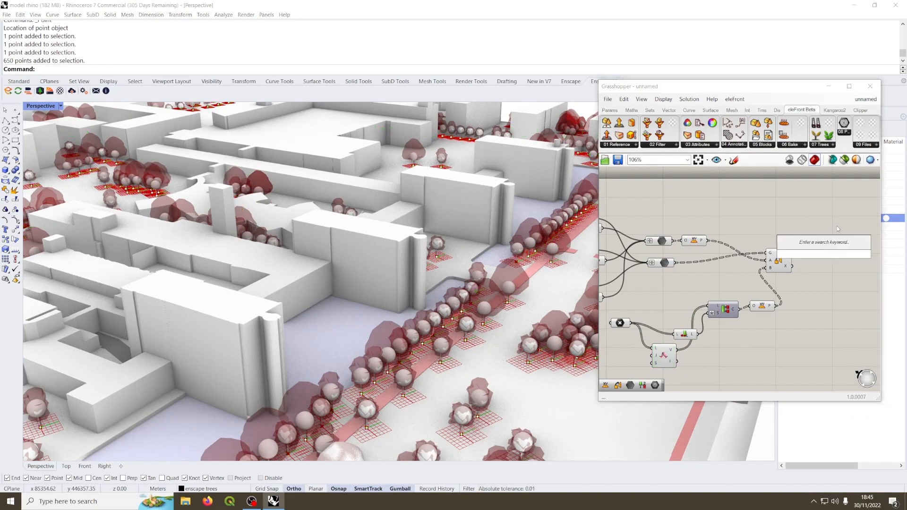
pyautogui.write('geo')
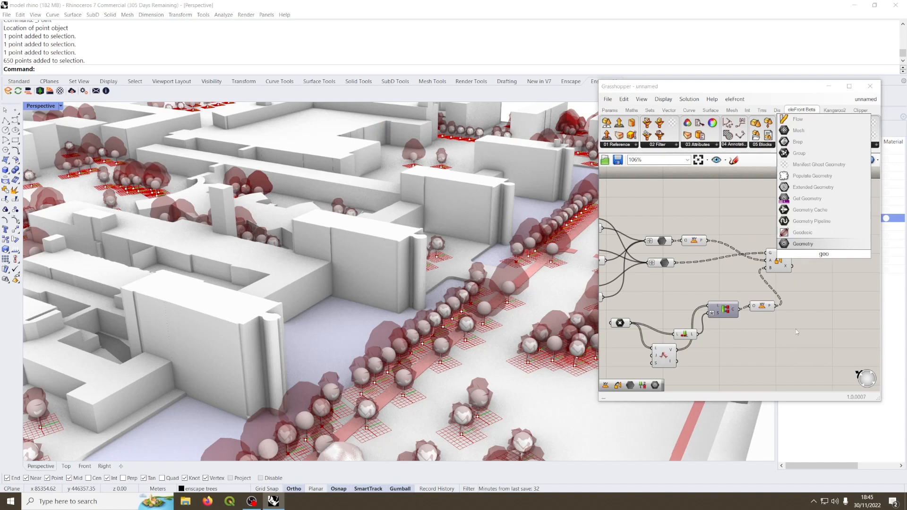
pyautogui.press('Return')
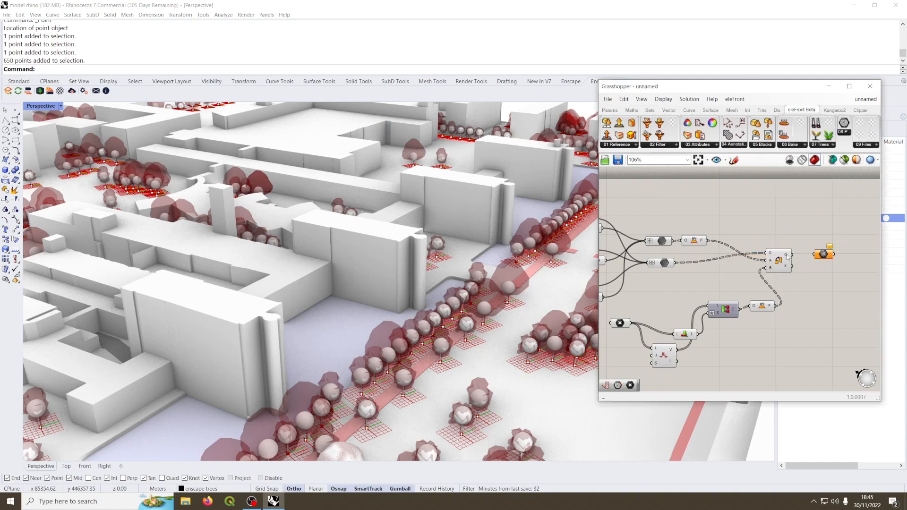
pyautogui.moveTo(792, 255); pyautogui.dragTo(823, 259)
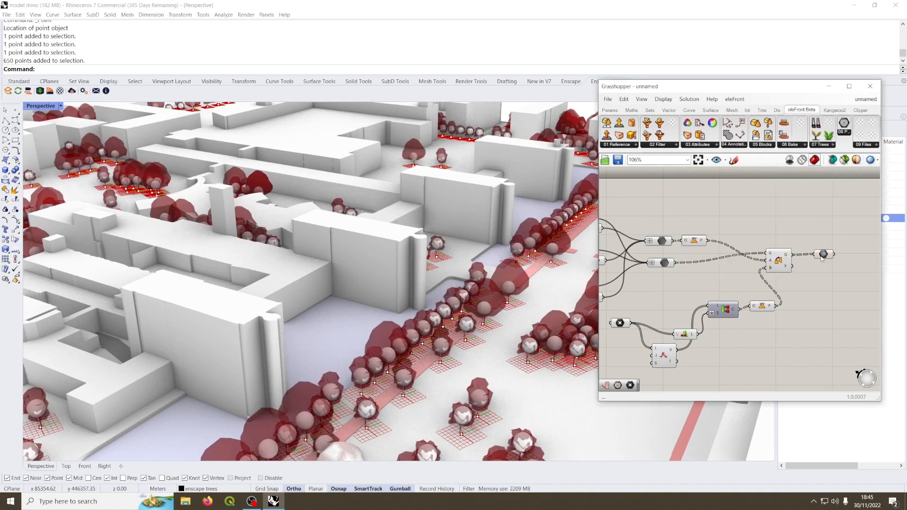
# Bake the trees from the Geometry parameter after Orient onto the enscape trees layer, with colour by layer and no grouping.
pyautogui.rightClick(823, 256)
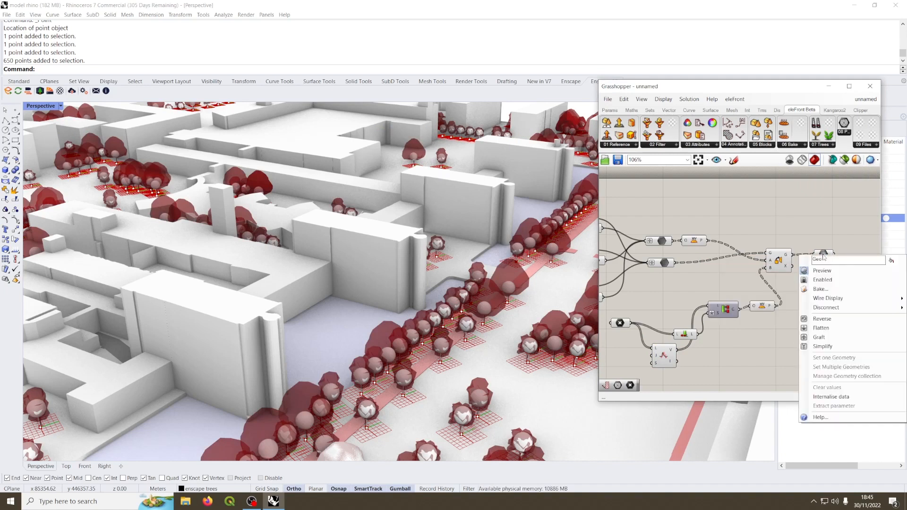
pyautogui.click(820, 289)
pyautogui.moveTo(812, 203); pyautogui.dragTo(645, 216)
pyautogui.click(641, 306)
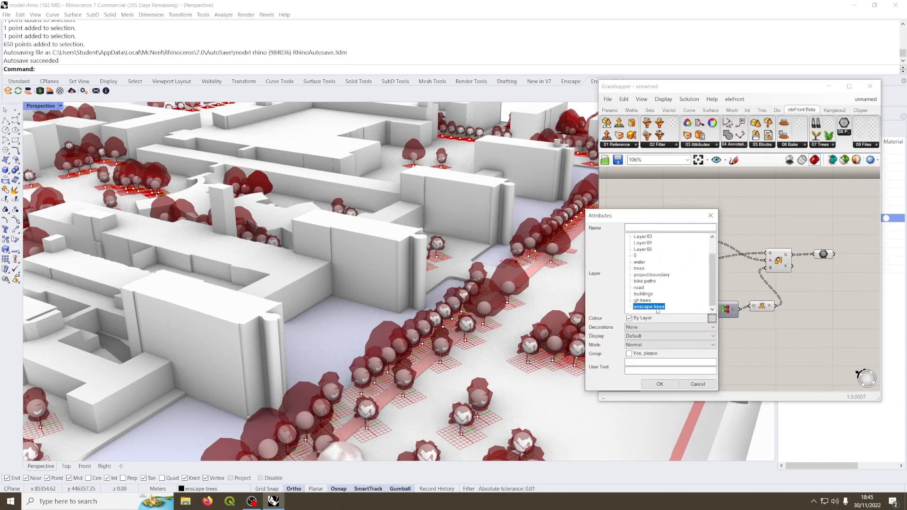
pyautogui.click(660, 383)
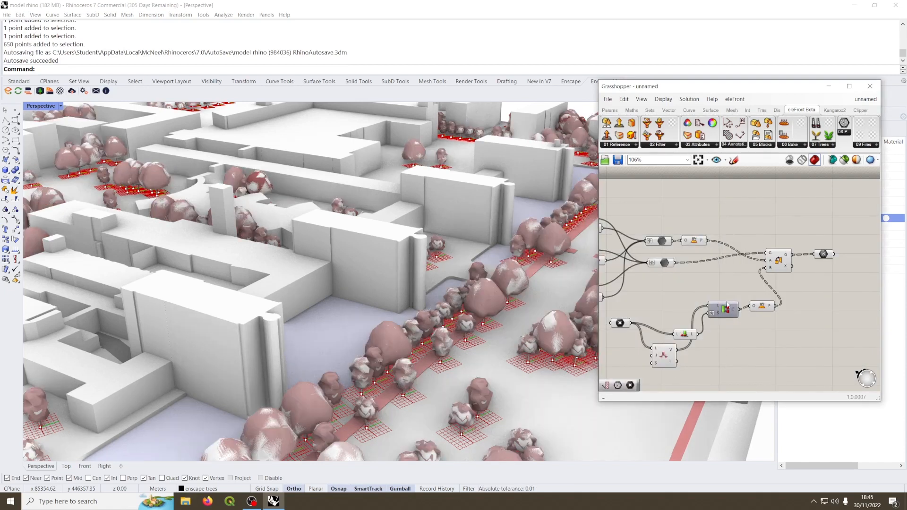
# Close the Grasshopper window to inspect the baked trees in the perspective view, and start Enscape for the model.
pyautogui.click(869, 86)
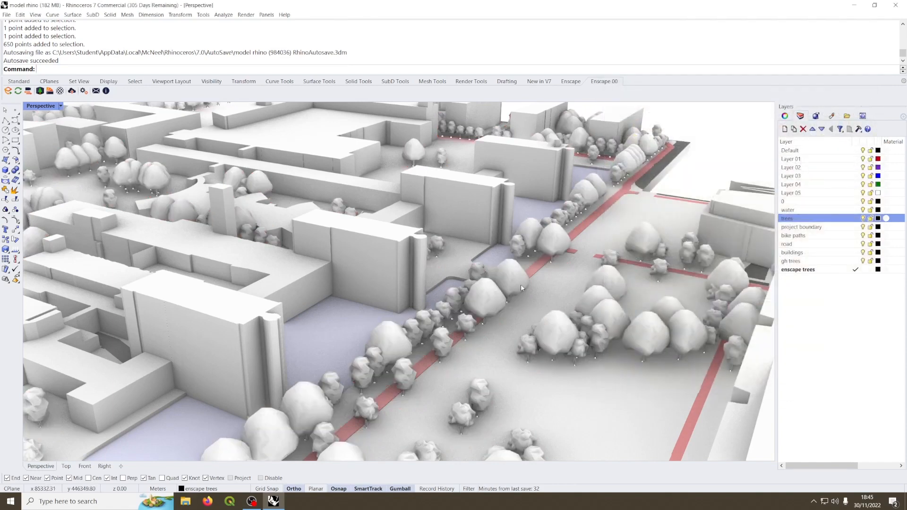
pyautogui.moveTo(520, 306); pyautogui.dragTo(496, 343, button='right')
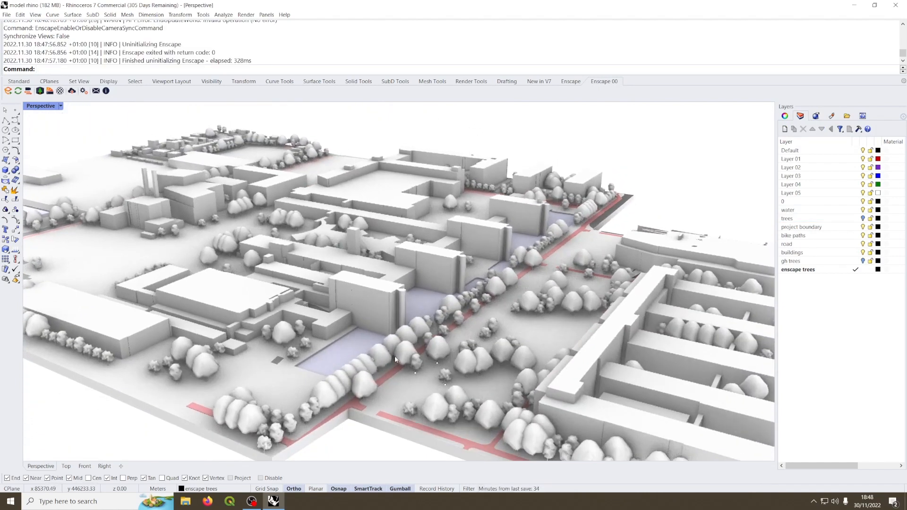
pyautogui.click(8, 91)
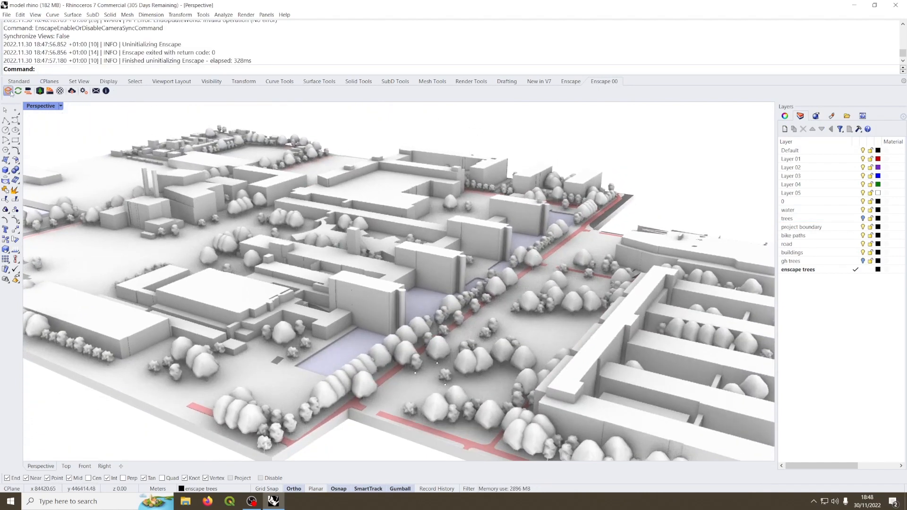